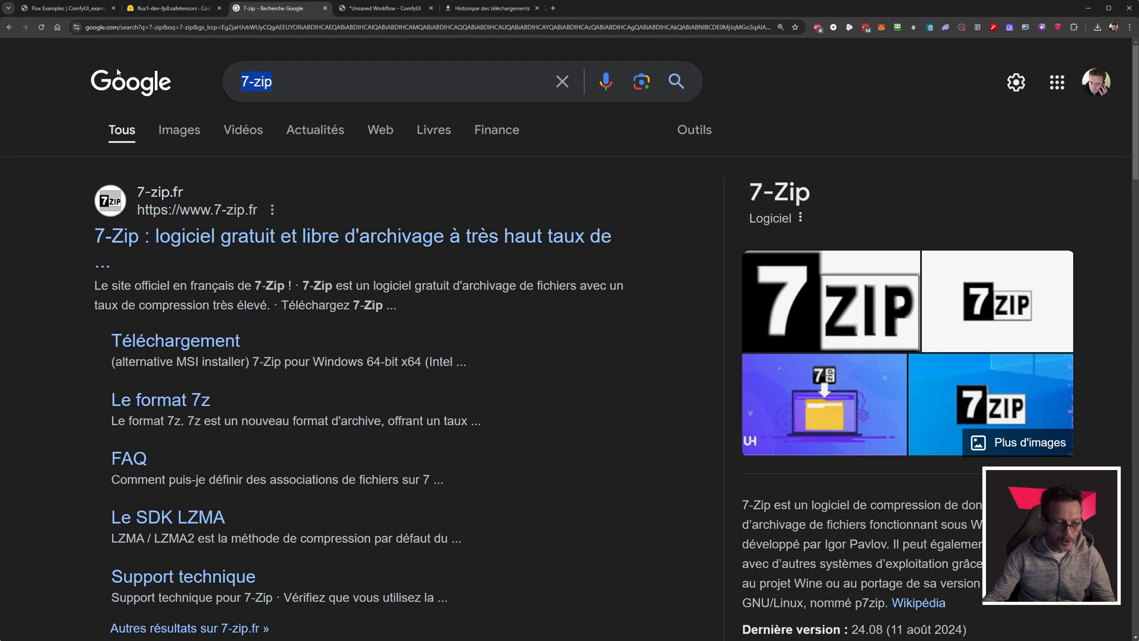
Search Google for "comfyui manager" and open the ltdrdata/ComfyUI-Manager repository on GitHub.
text(comf)
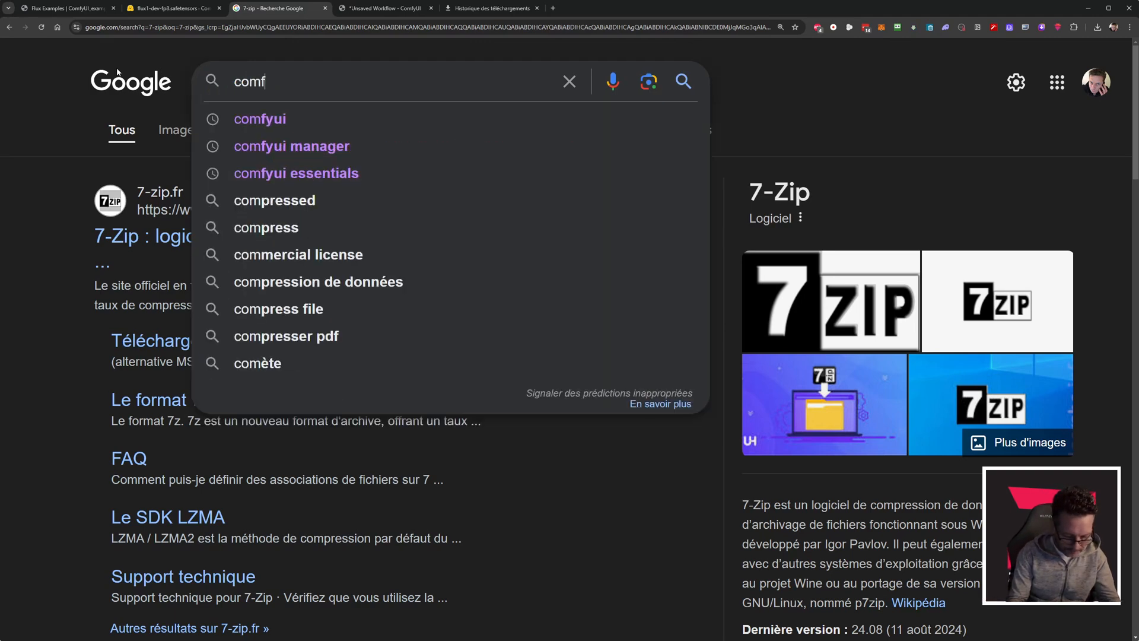
text(yui manager)
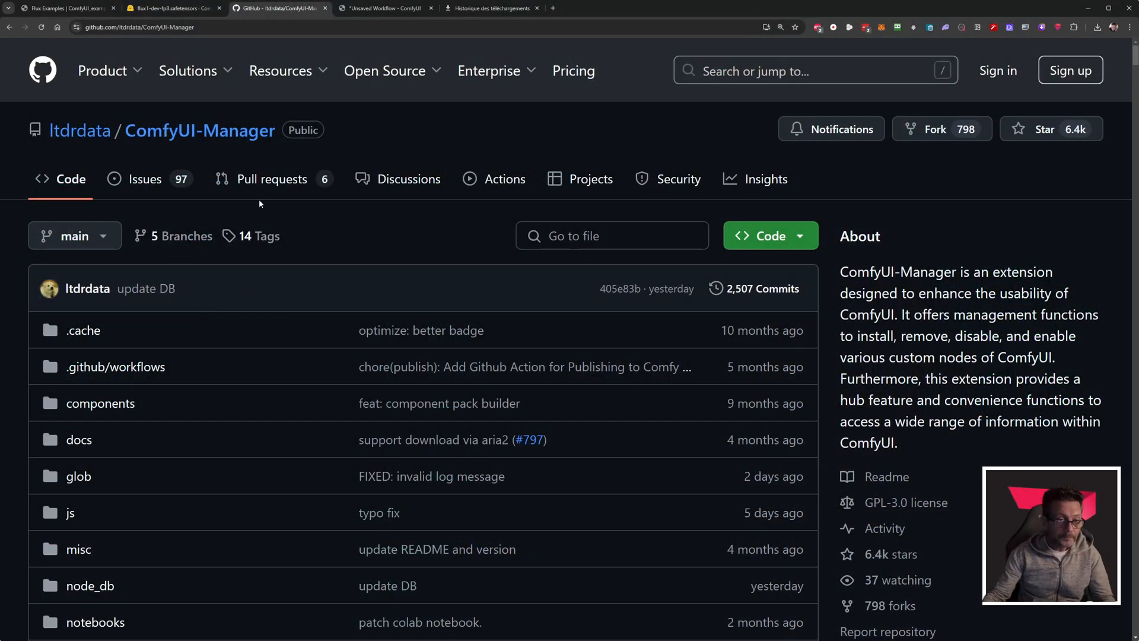
Read the repository's README up to Installation method 1 and highlight its git clone command.
scroll(307, 305, down, 1)
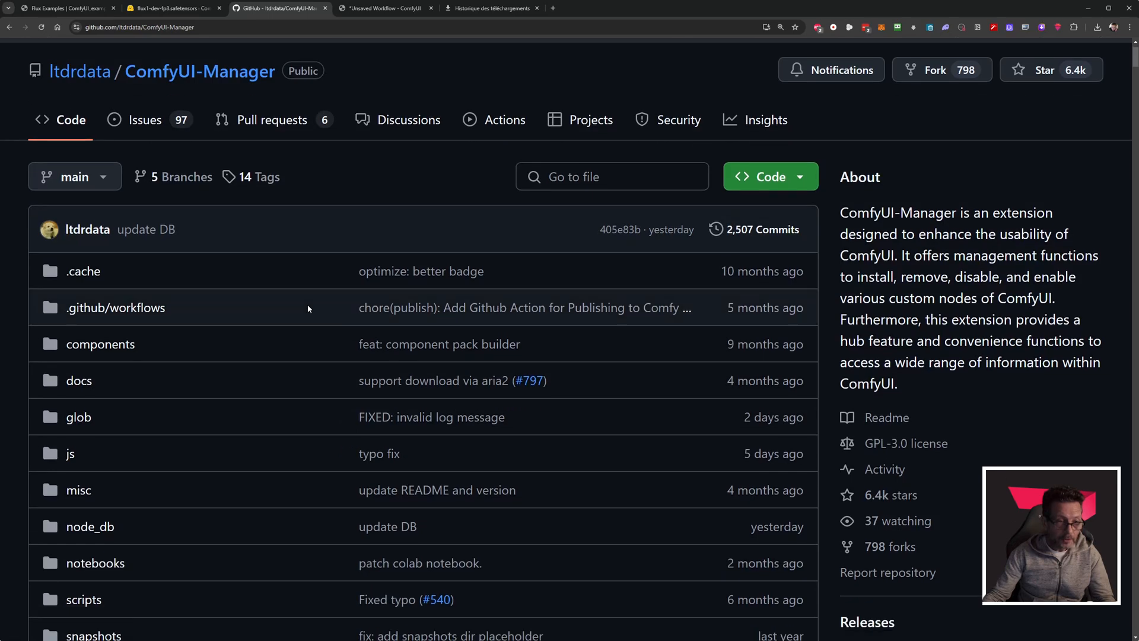
scroll(307, 305, up, 1)
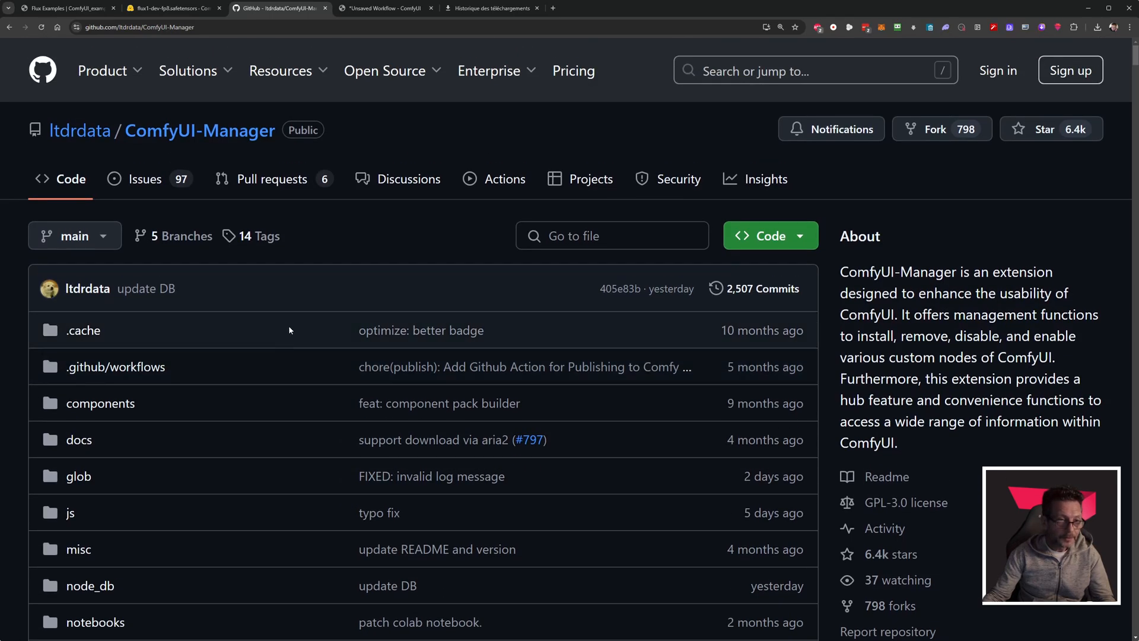
scroll(290, 330, down, 15)
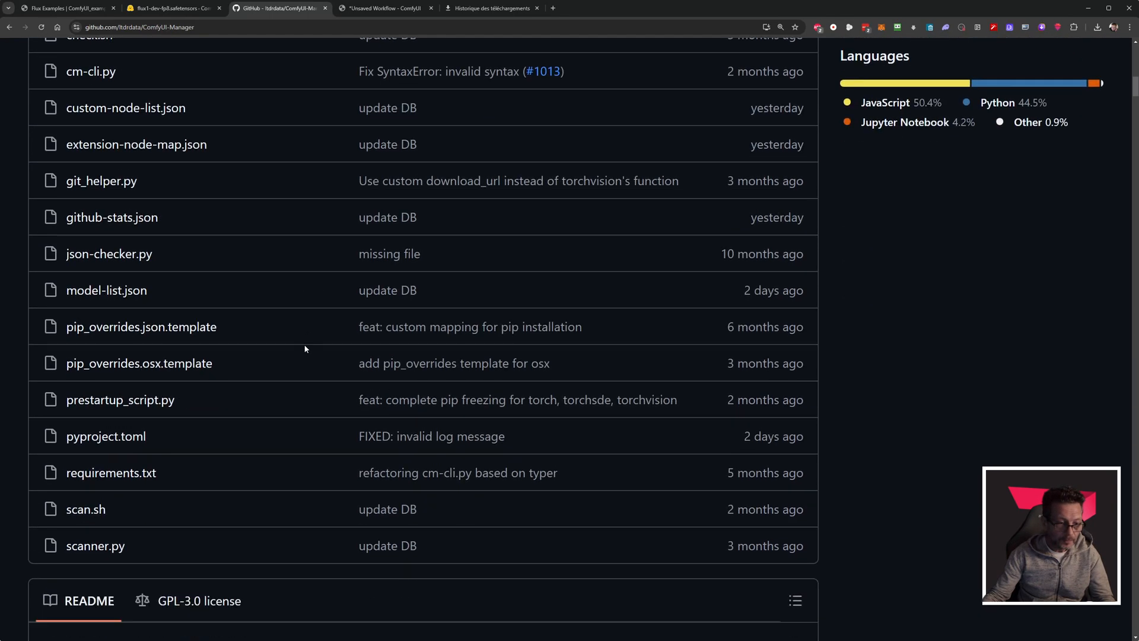
scroll(305, 349, down, 13)
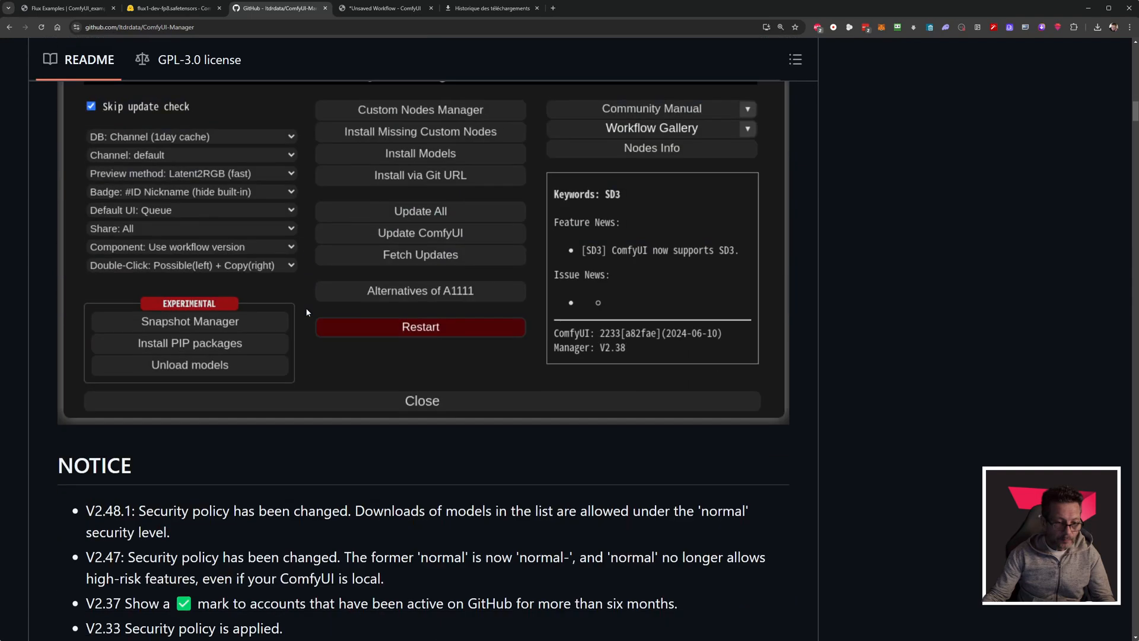
scroll(306, 312, down, 8)
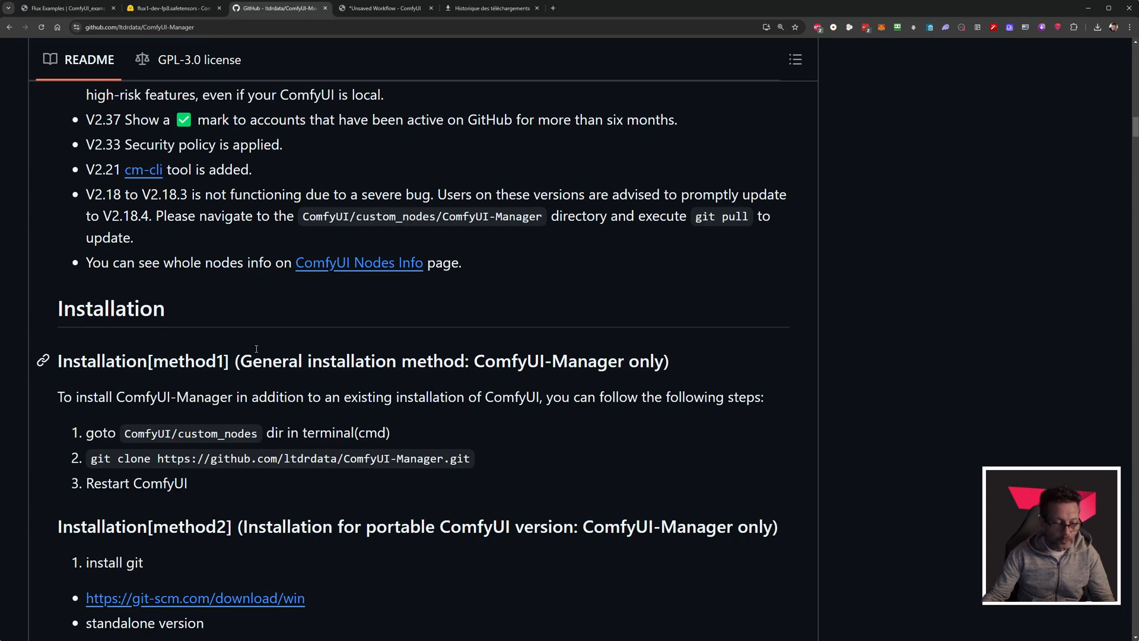
scroll(254, 352, down, 2)
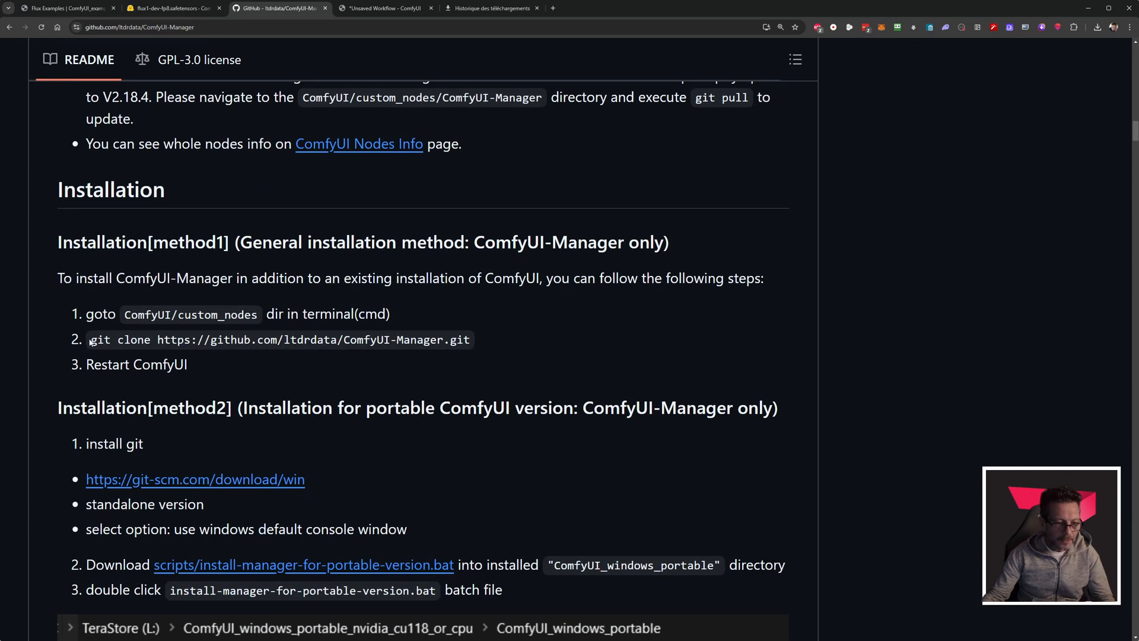
drag(92, 339, 470, 342)
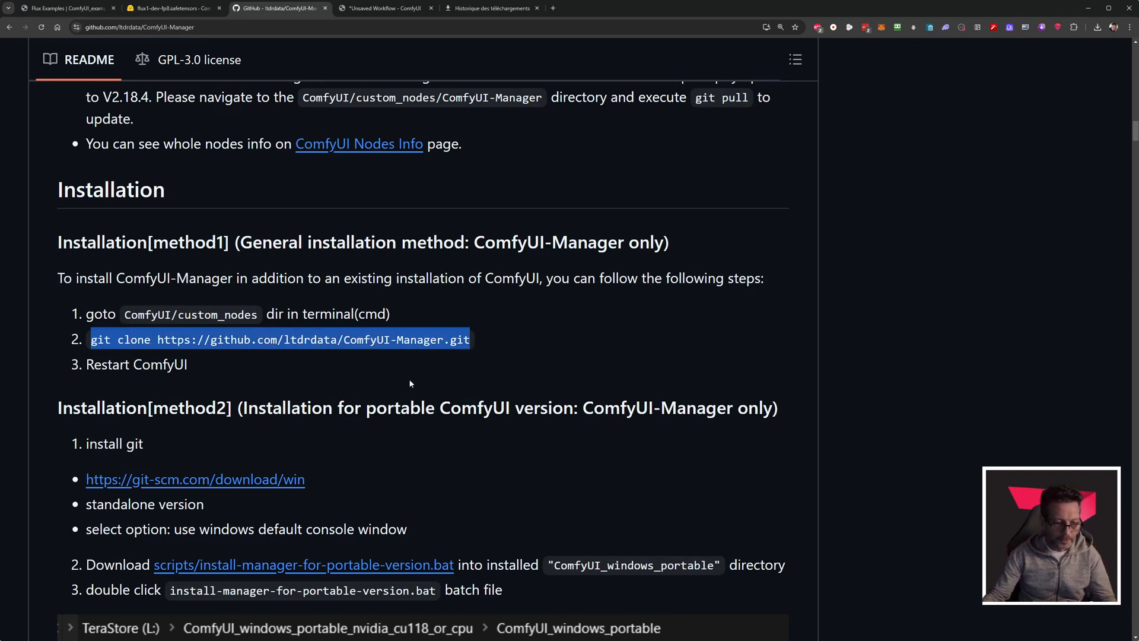
click(335, 397)
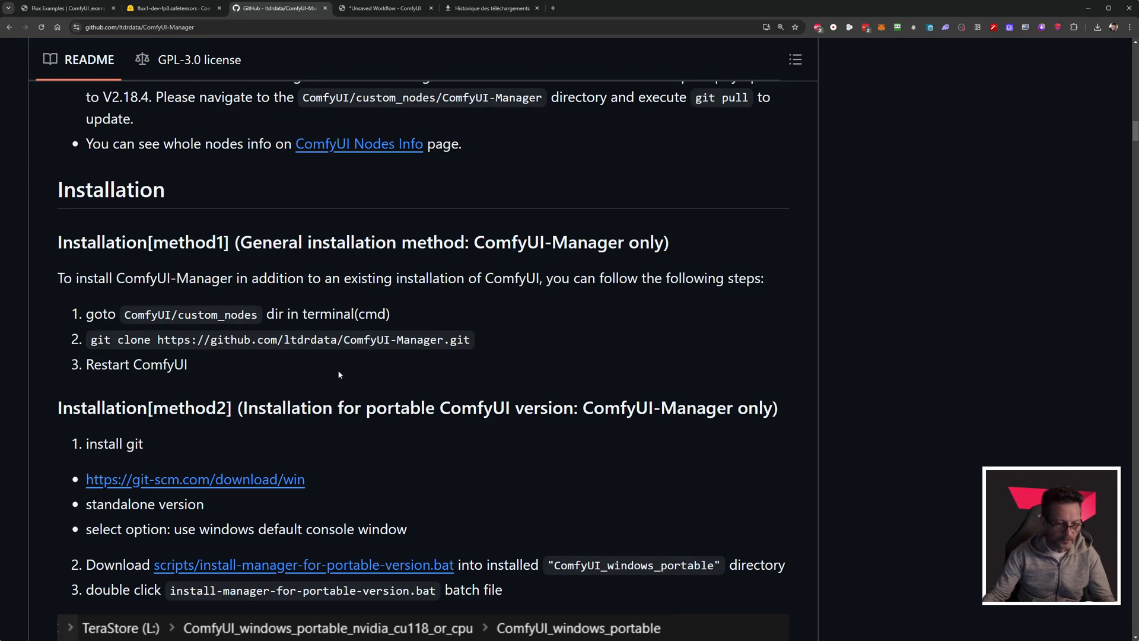
View the Git for Windows download page linked in Installation method 2 in a new tab, and return to the README.
scroll(348, 370, down, 2)
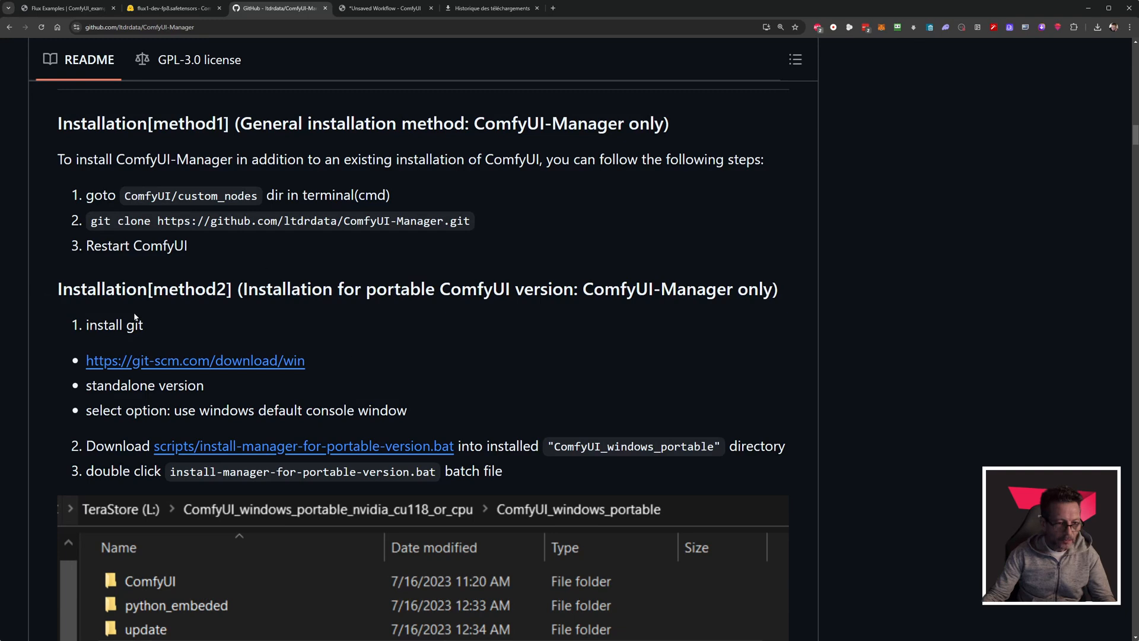
drag(88, 325, 169, 326)
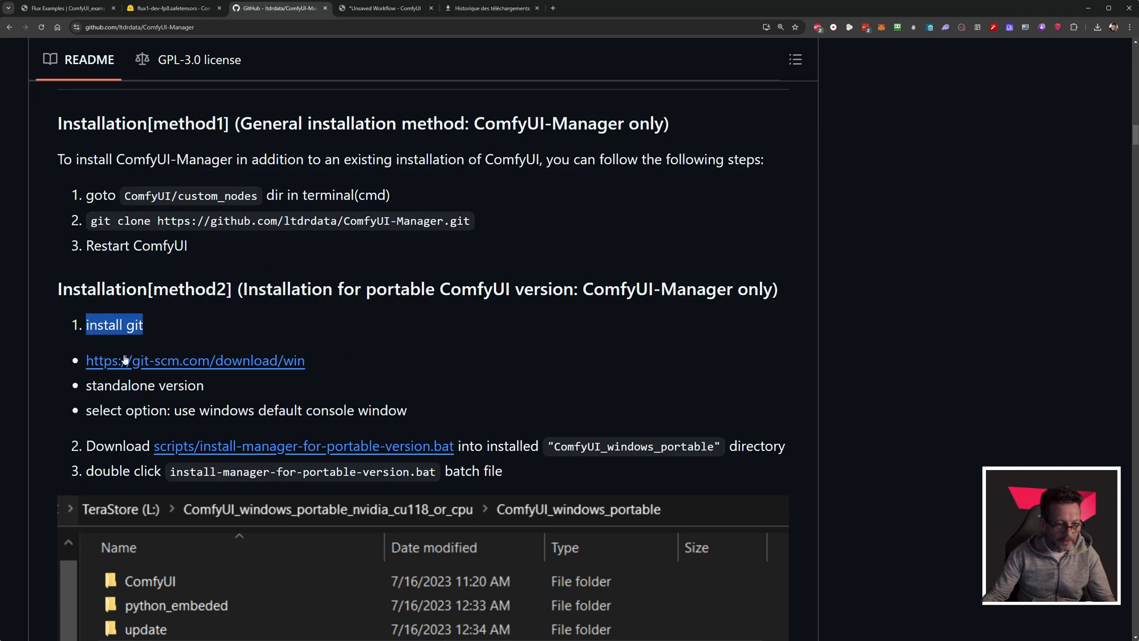
middle_click(236, 368)
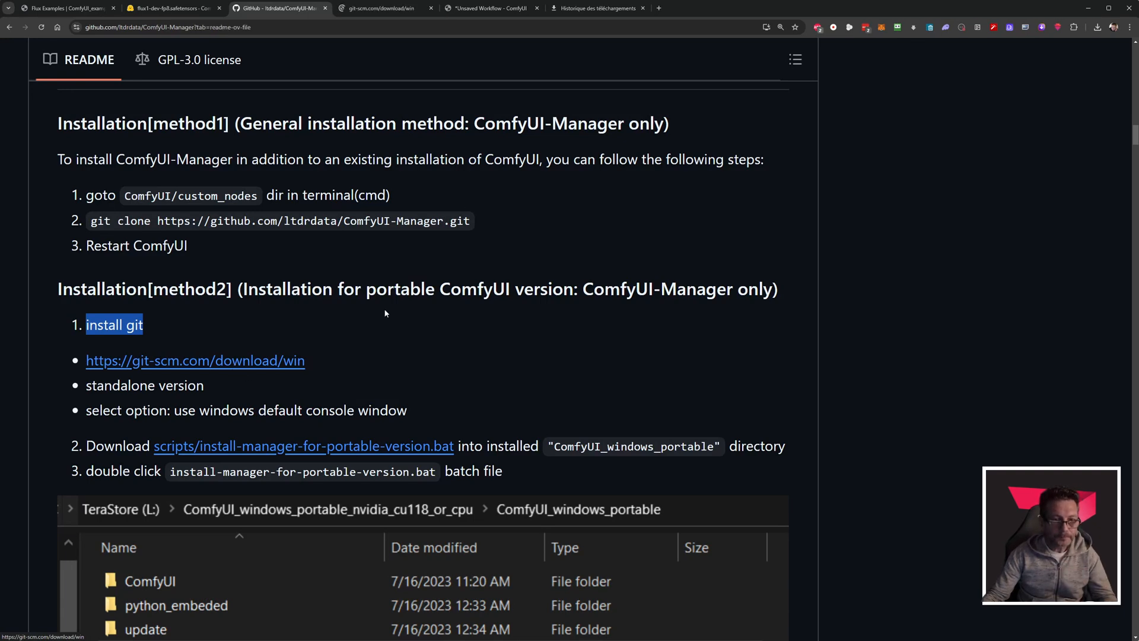
click(410, 16)
key(ctrl+plus)
key(ctrl+plus)
key(ctrl+plus)
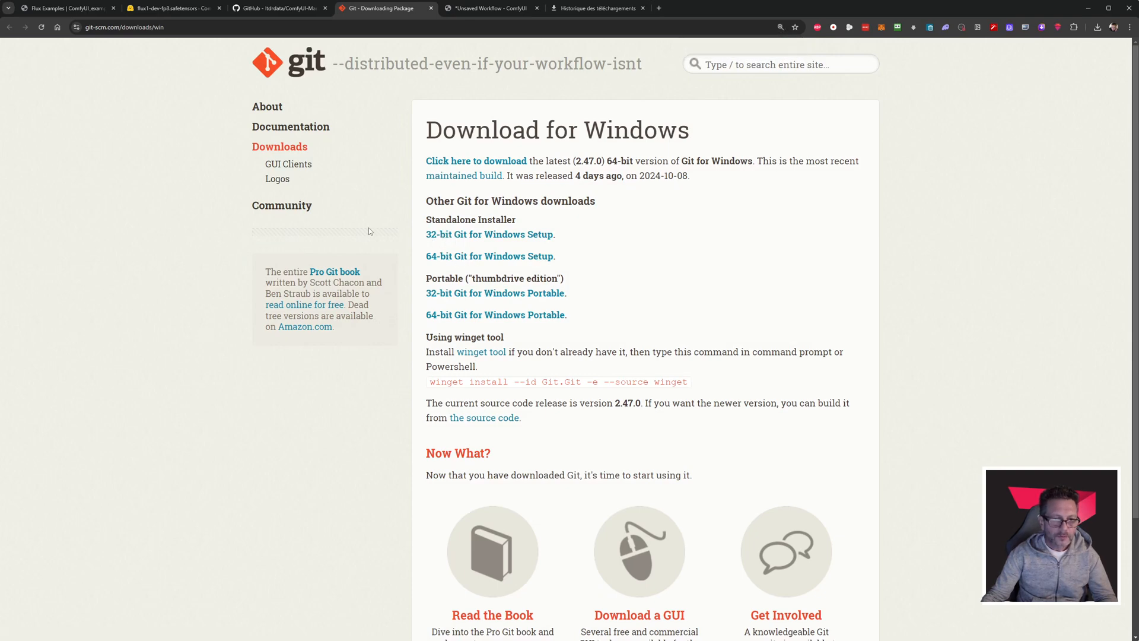
click(294, 9)
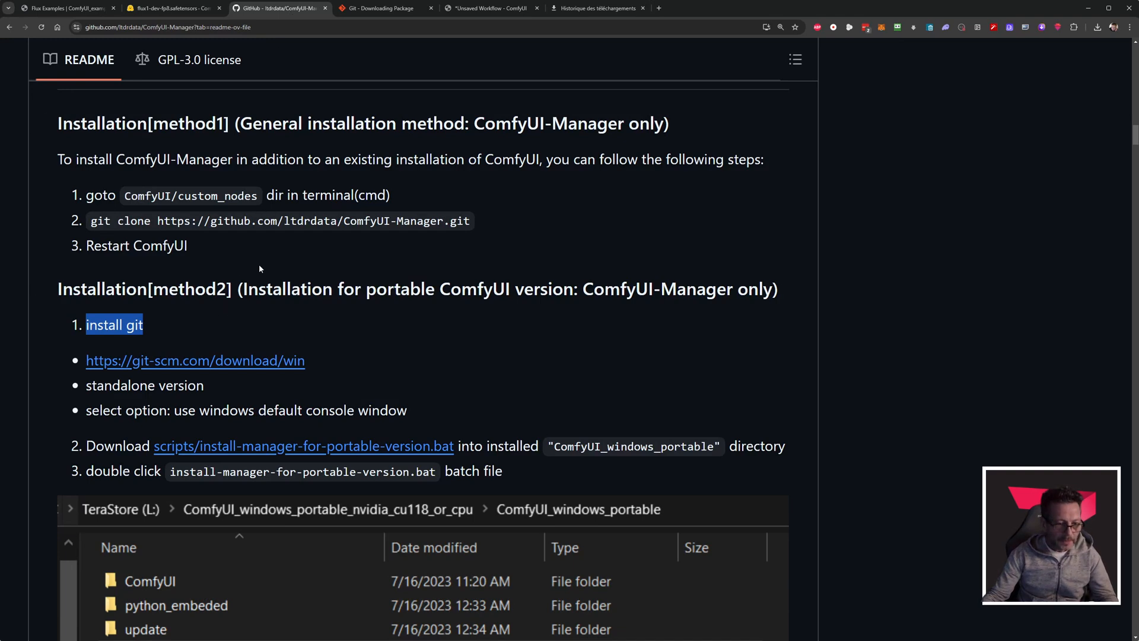
View the install-manager-for-portable-version.bat script linked in Installation method 2 and return to the README.
scroll(262, 265, down, 3)
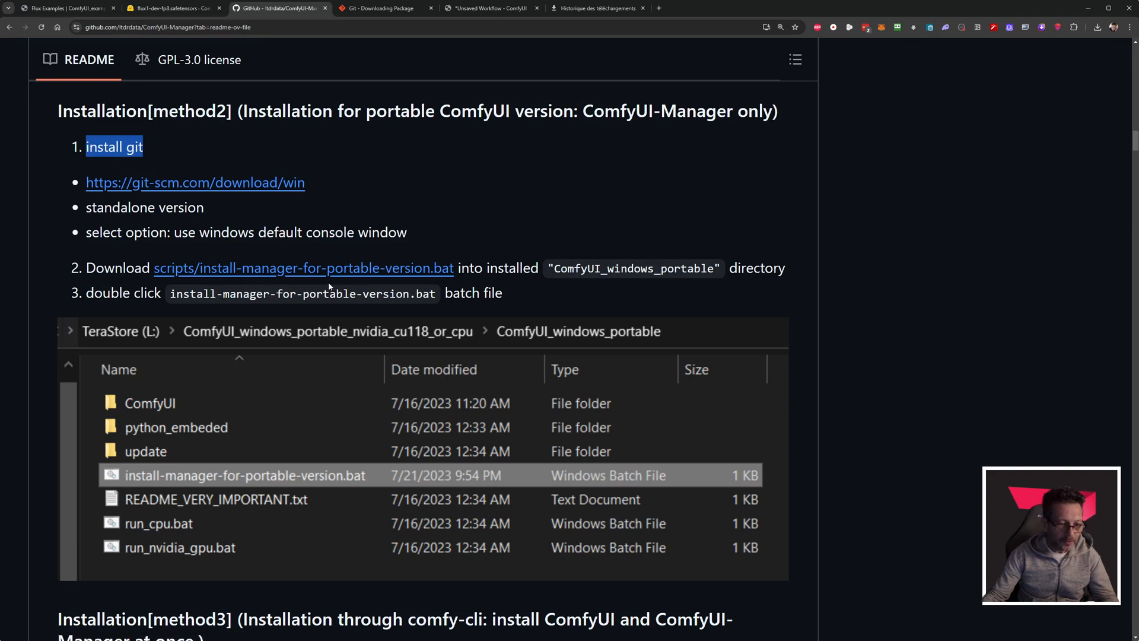
click(297, 270)
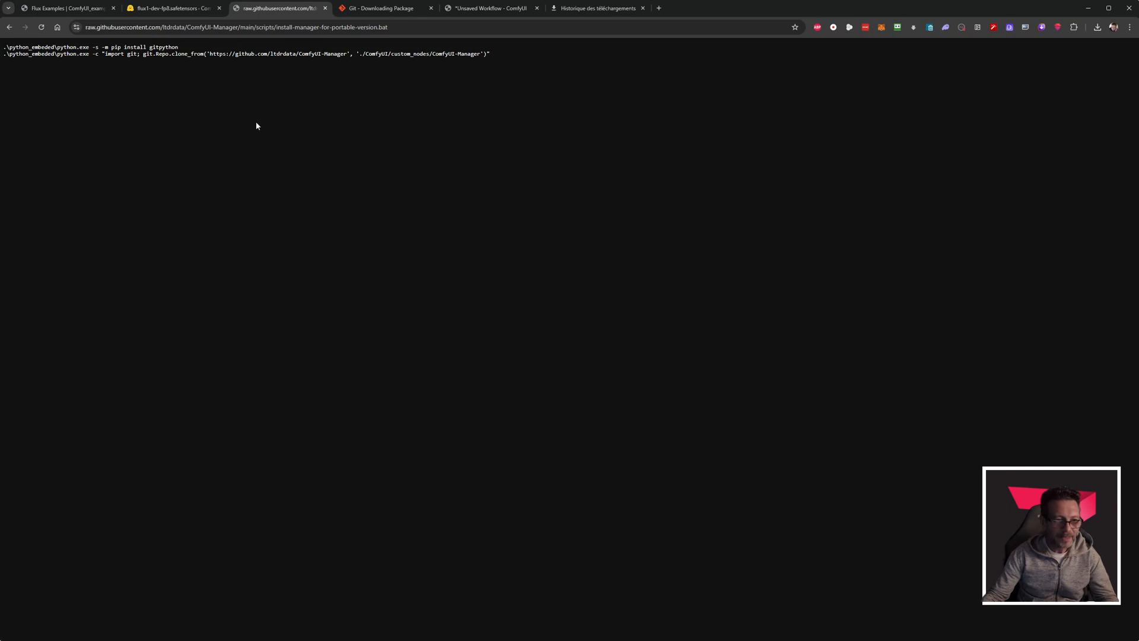
key(alt+Left)
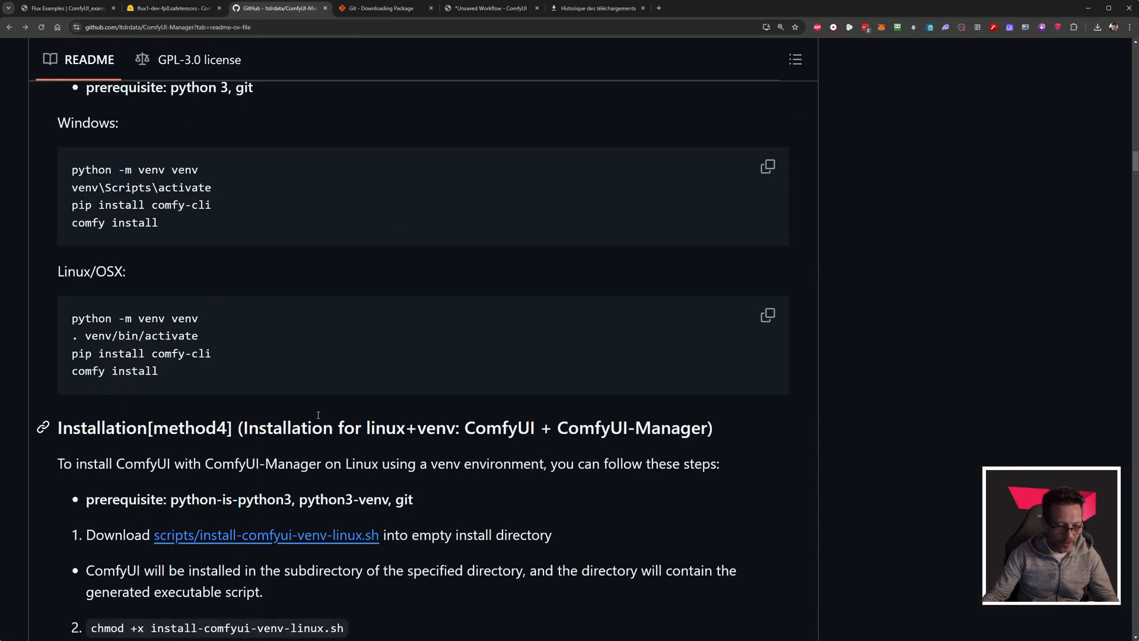
Save the install-comfyui-venv-linux.sh script linked in Installation method 4 into the ComfyUI_windows_portable folder.
scroll(317, 371, down, 2)
right_click(290, 422)
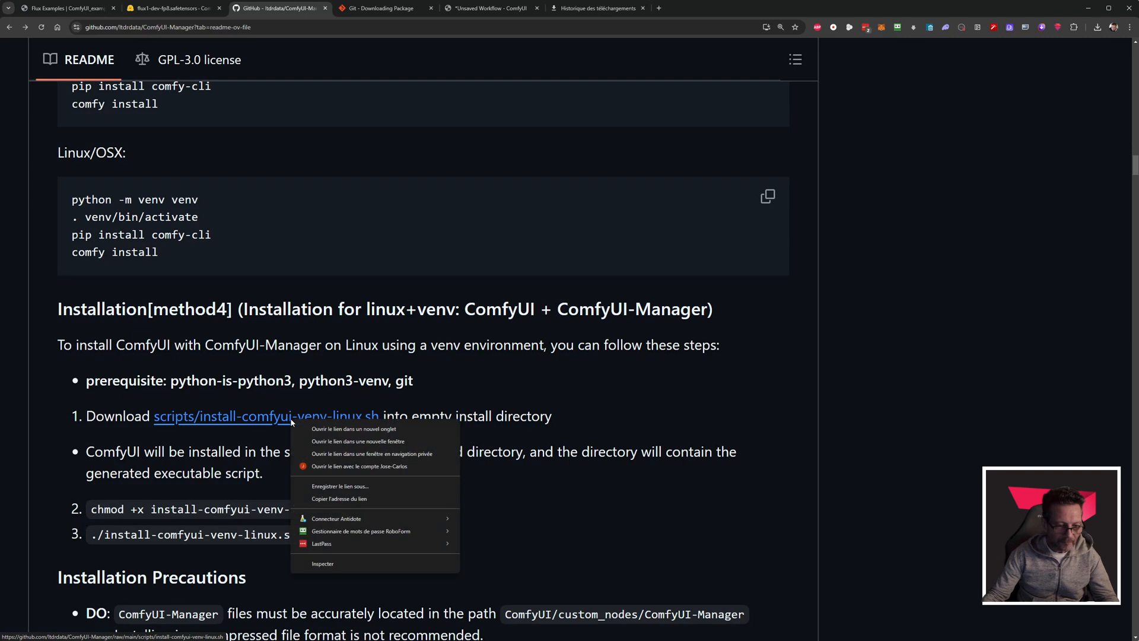
click(366, 488)
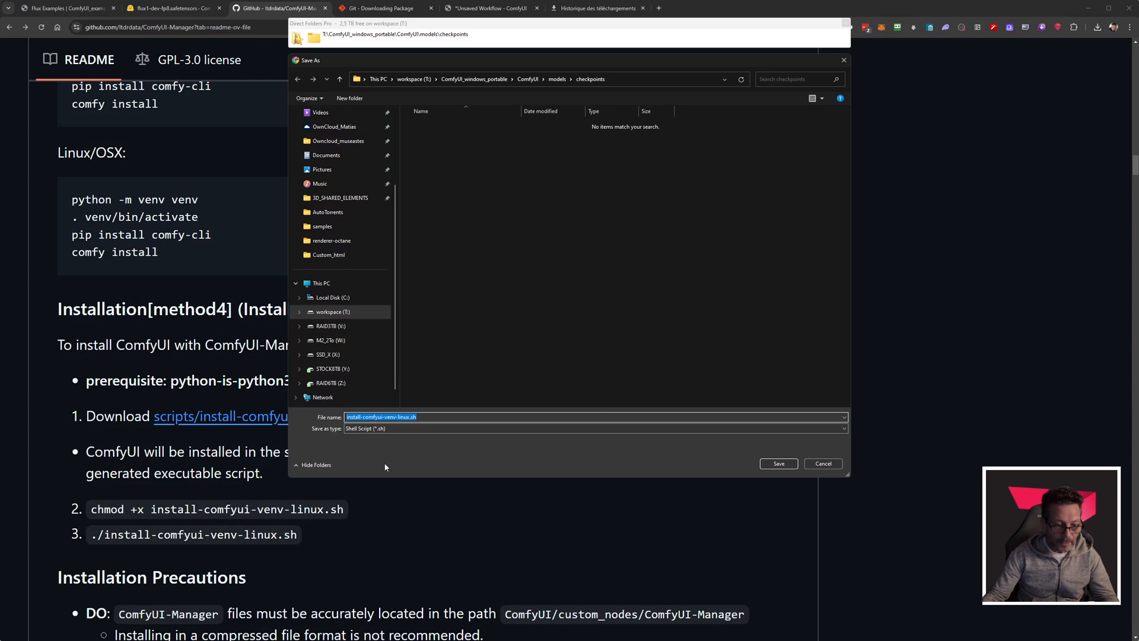
click(475, 81)
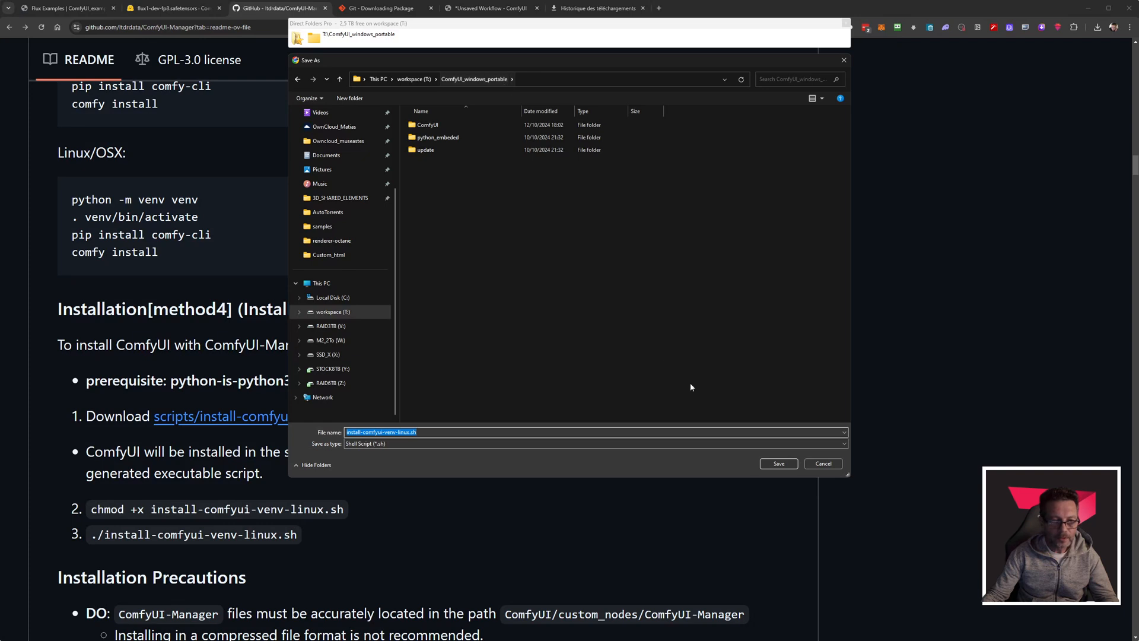
click(777, 465)
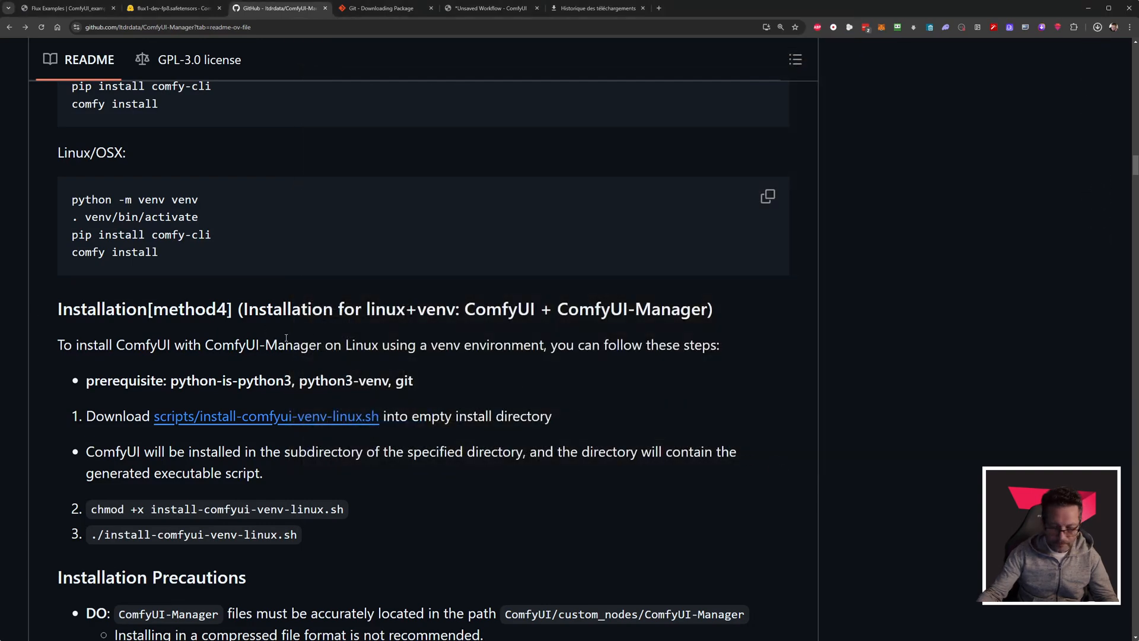
Compare the README's installation methods, highlighting the method 1 and method 2 headings, and return to the portable version instructions.
scroll(297, 347, up, 10)
scroll(297, 349, down, 12)
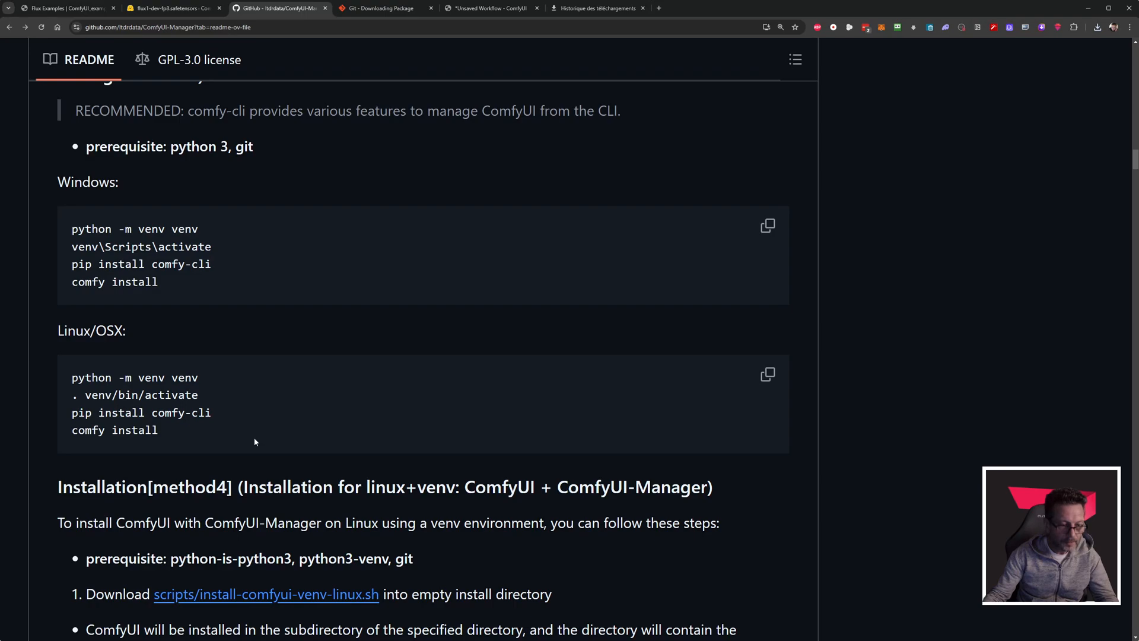
scroll(255, 440, up, 15)
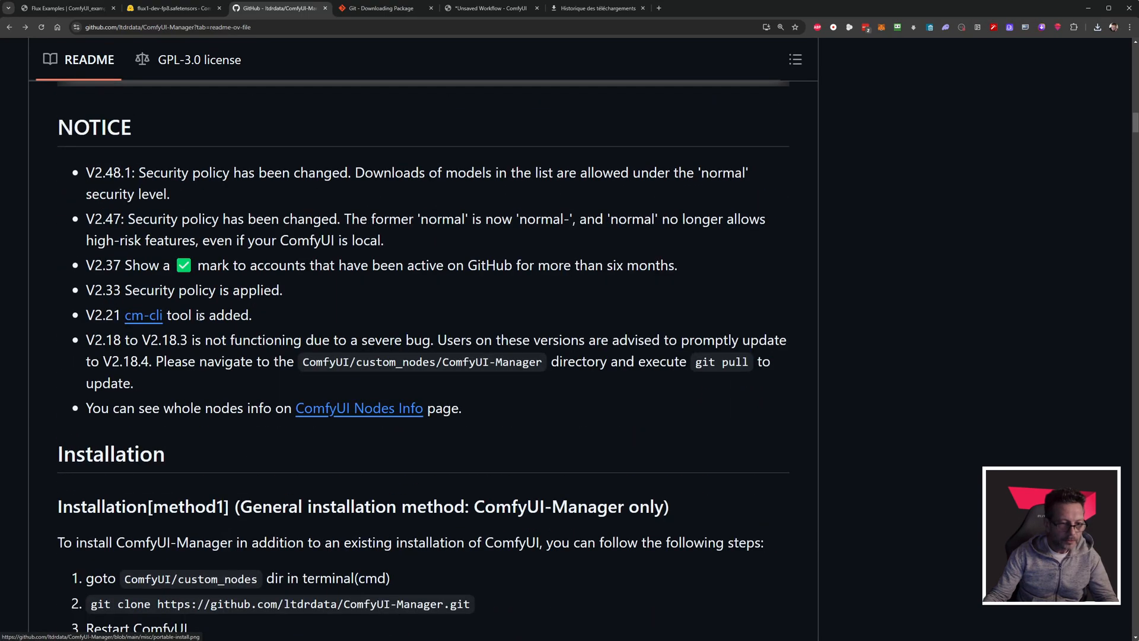
scroll(222, 410, down, 5)
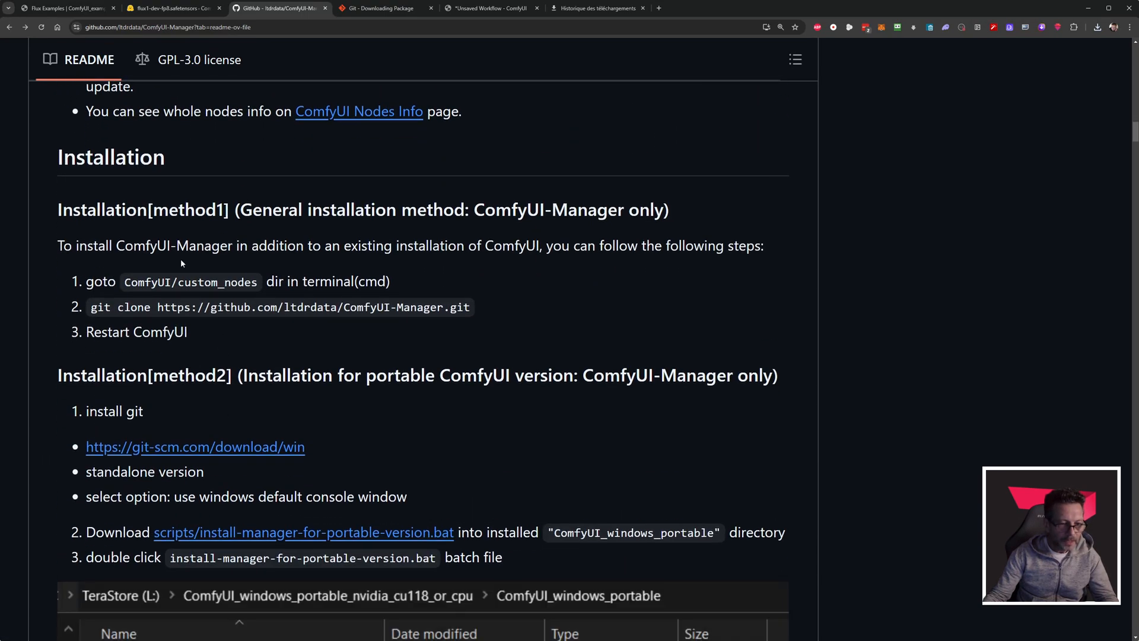
drag(171, 211, 225, 212)
drag(169, 377, 228, 380)
scroll(252, 365, down, 2)
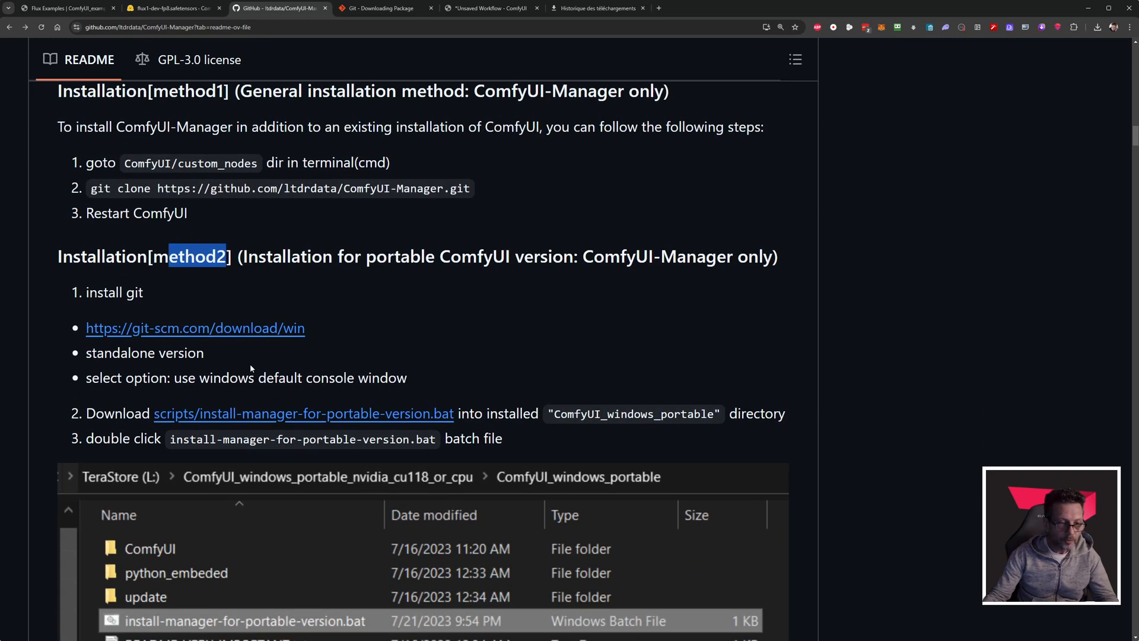
scroll(249, 364, down, 13)
scroll(249, 368, up, 4)
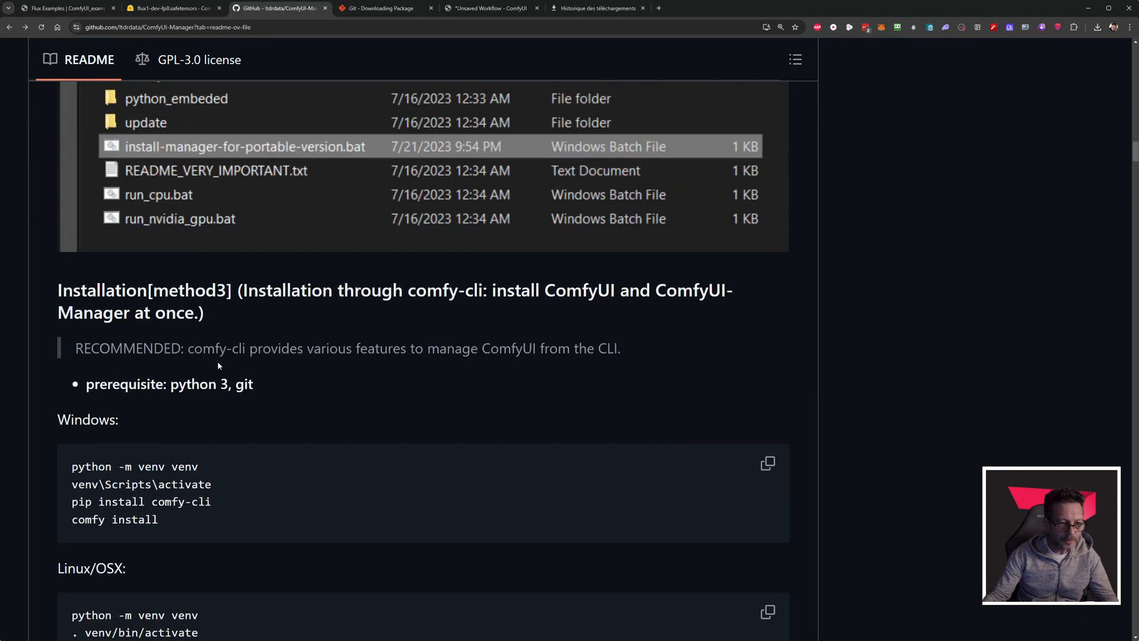
scroll(245, 372, up, 6)
scroll(249, 398, down, 5)
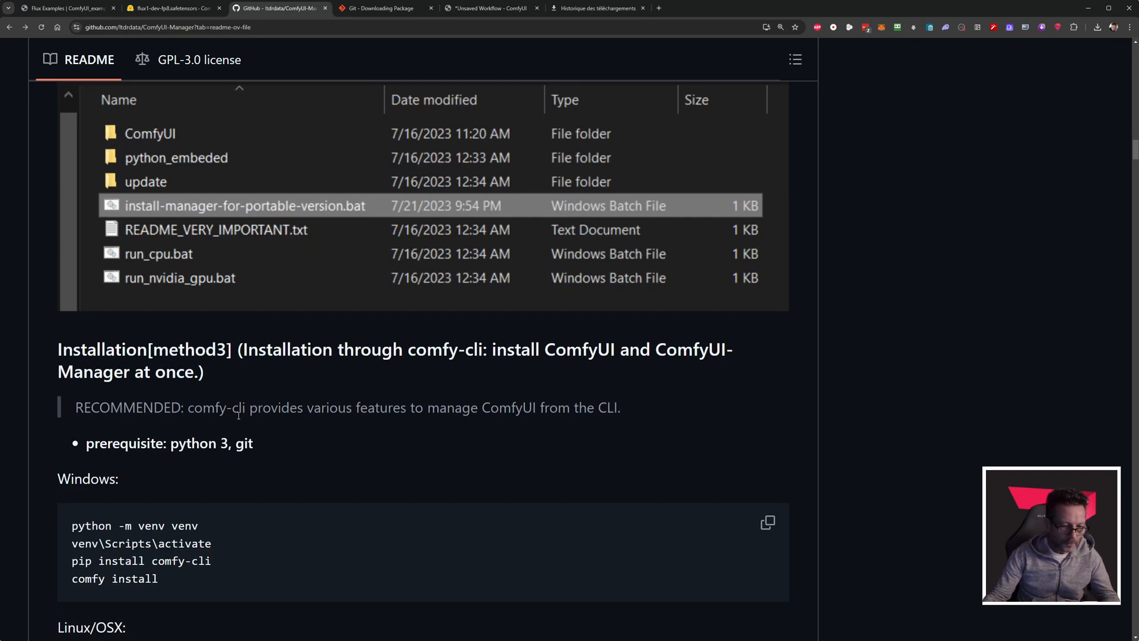
scroll(238, 415, up, 7)
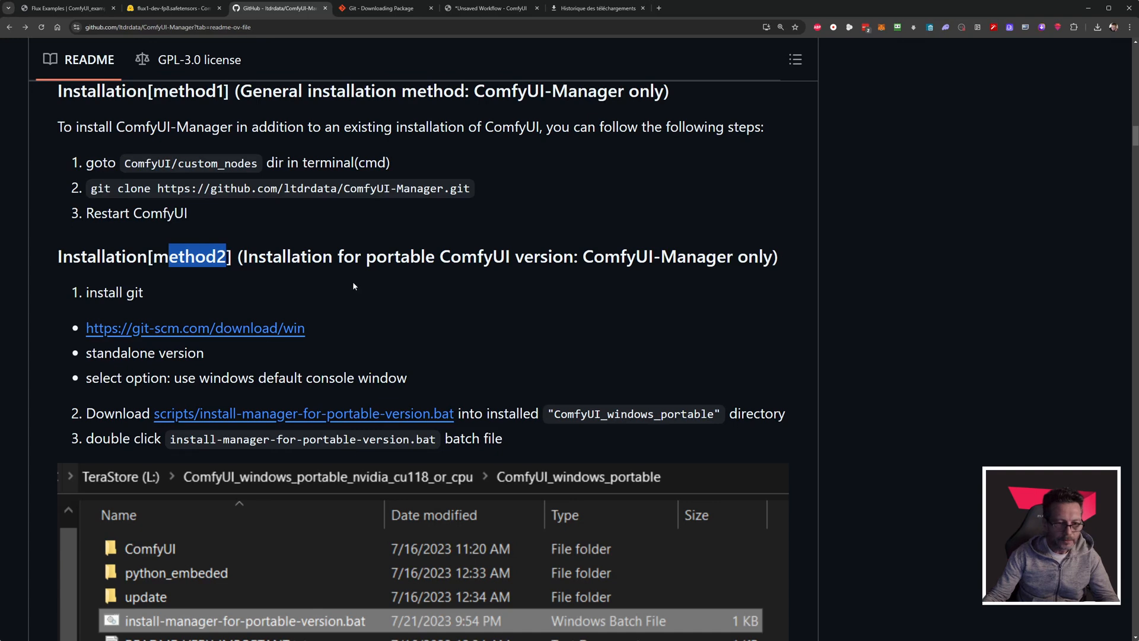
click(278, 295)
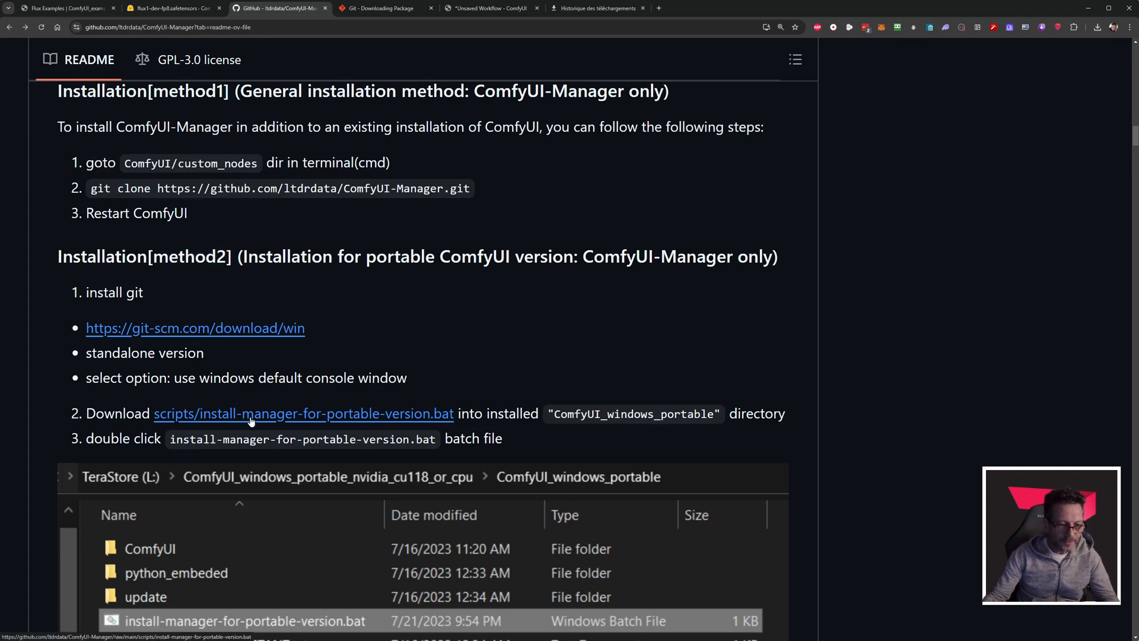
Inspect the commands in install-manager-for-portable-version.bat at a larger text size, and go back to the README's Installation section.
click(282, 421)
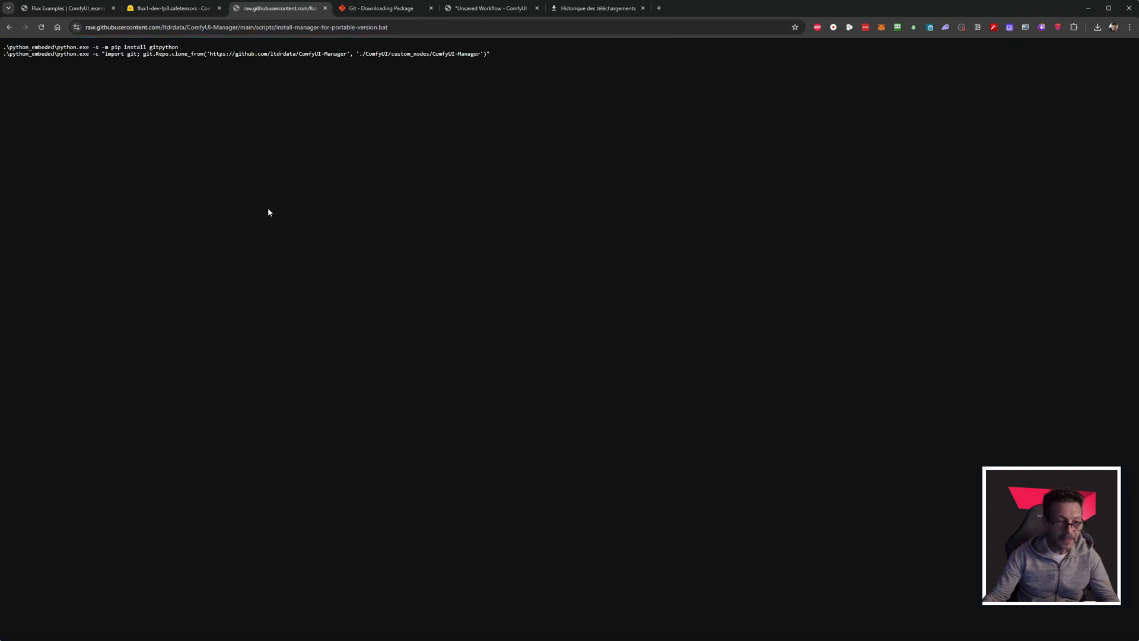
scroll(269, 166, up, 7)
scroll(270, 165, down, 2)
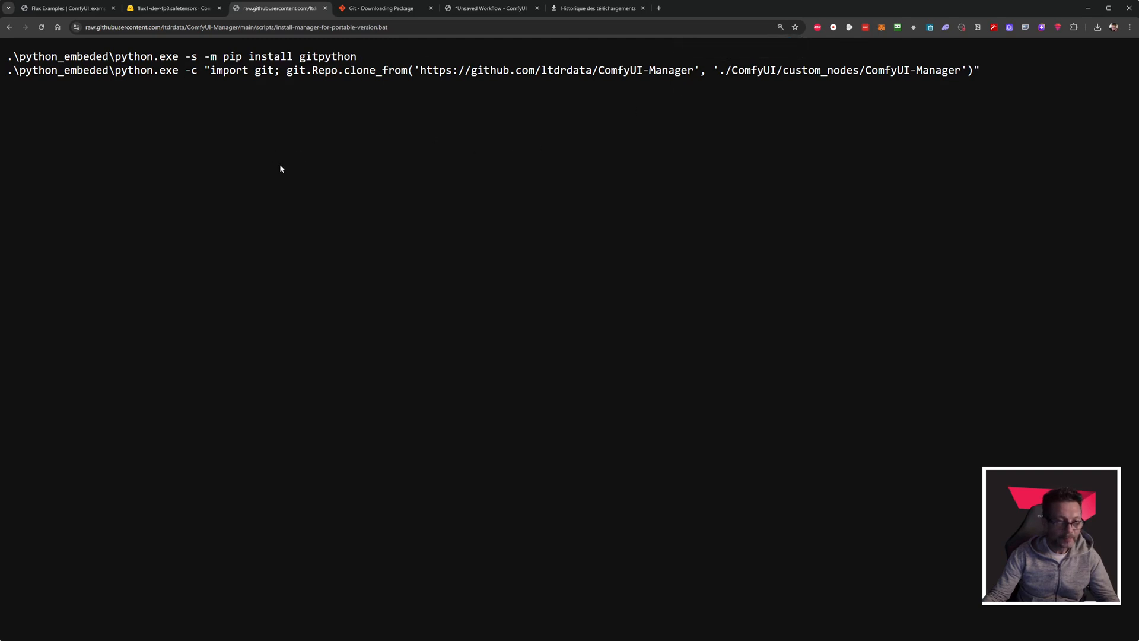
key(alt+Left)
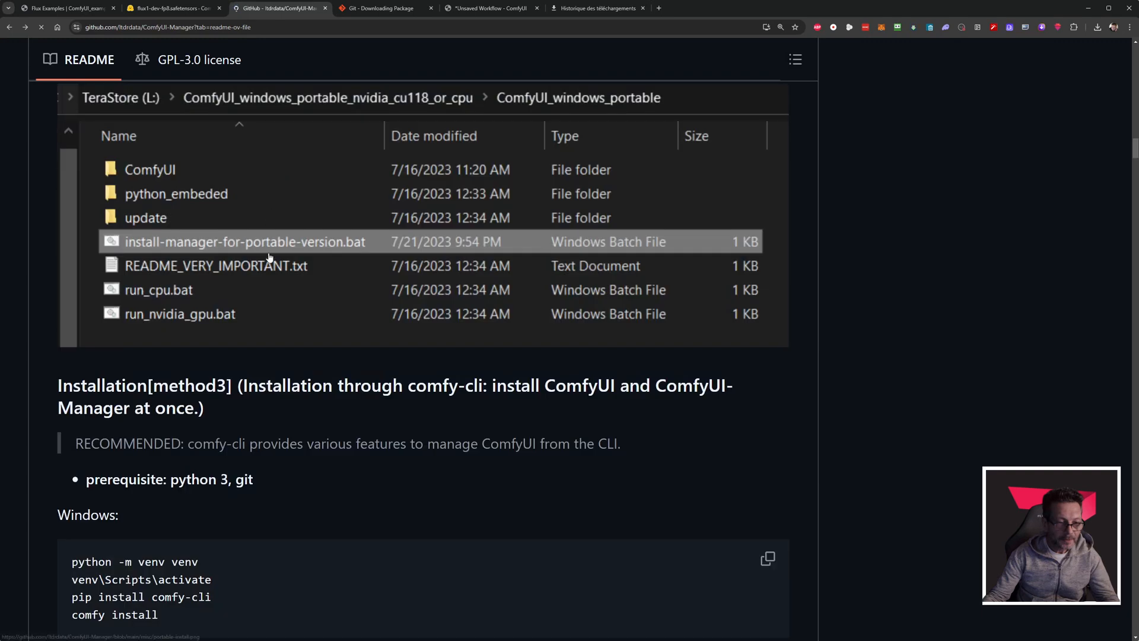
scroll(254, 330, down, 2)
scroll(253, 330, up, 5)
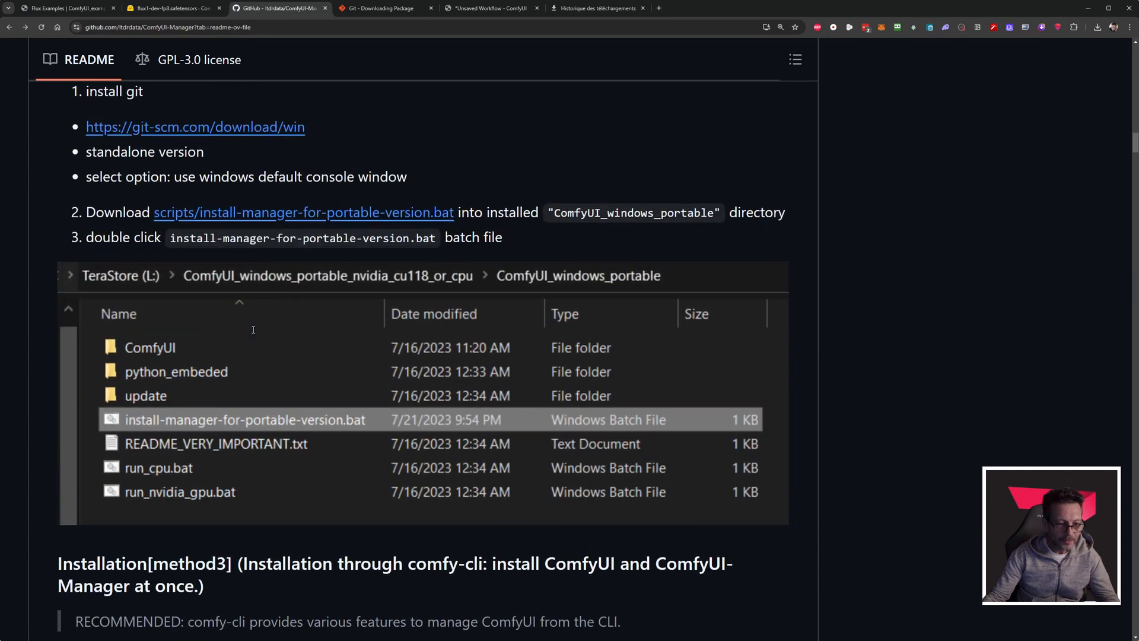
scroll(253, 330, up, 5)
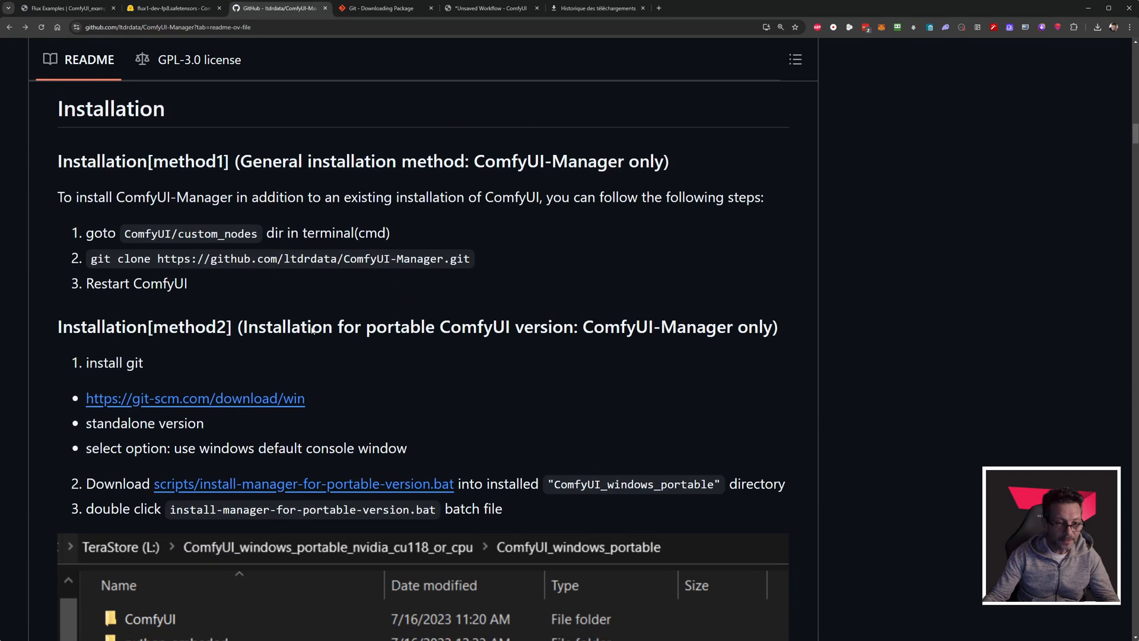
Highlight the Git download link in the method 2 instructions, and switch to the file manager to open the ComfyUI\custom_nodes folder.
scroll(312, 330, up, 1)
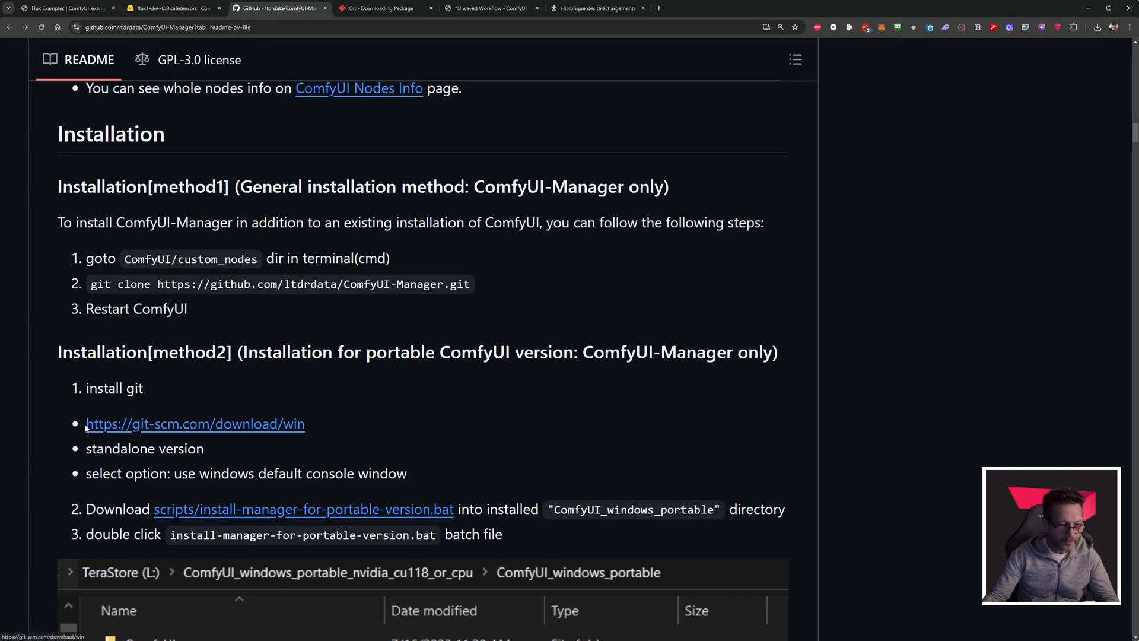
drag(86, 427, 310, 425)
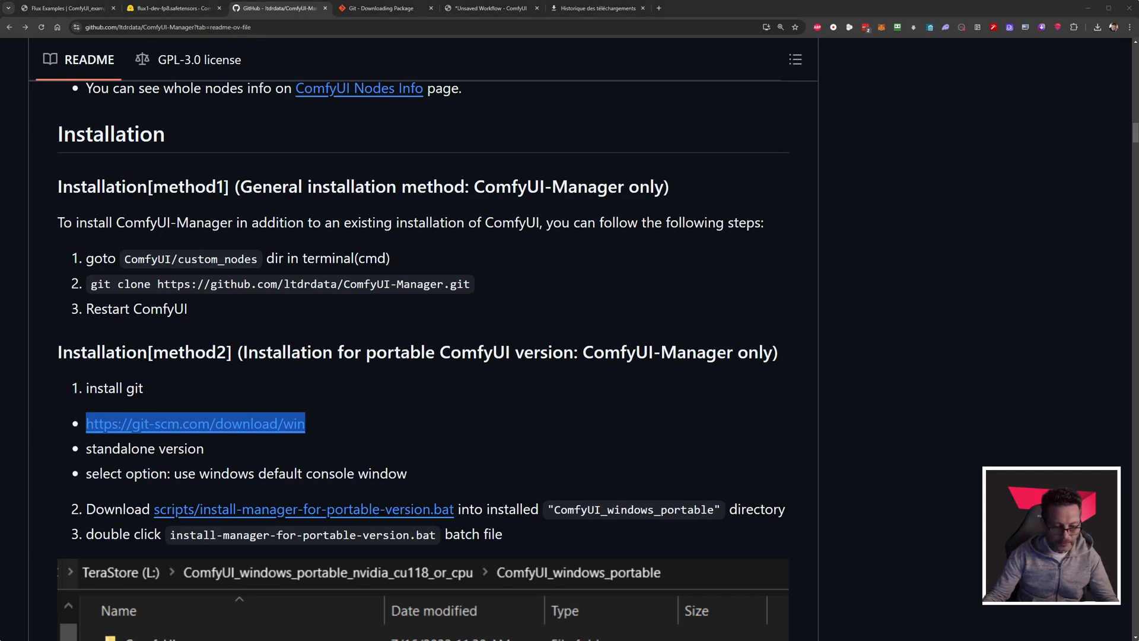
key(alt+Tab)
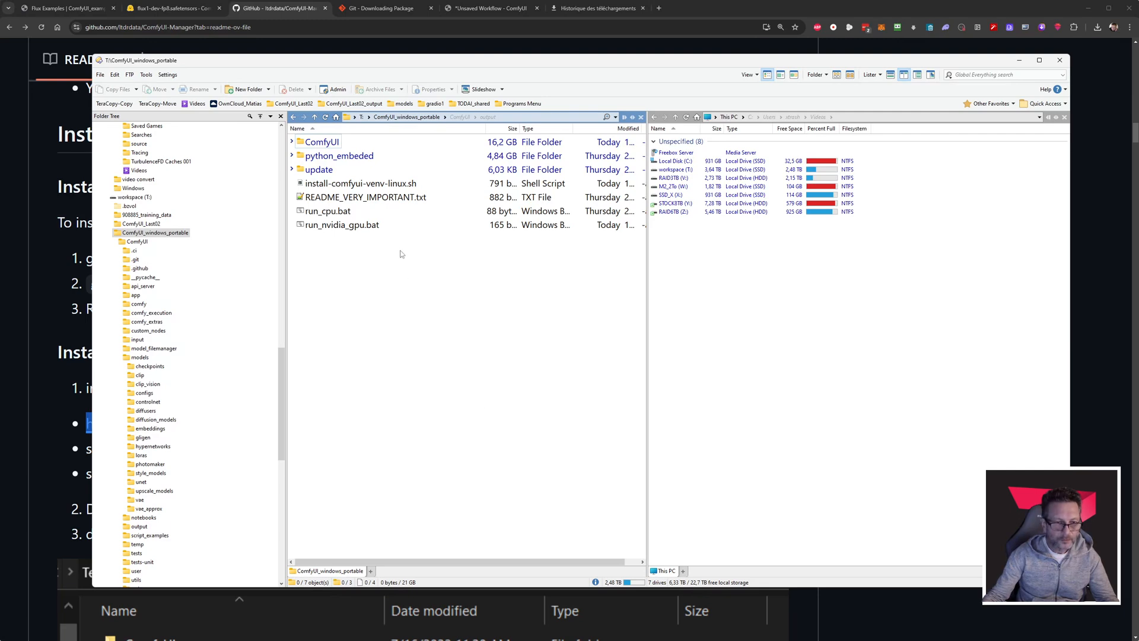
double_click(322, 143)
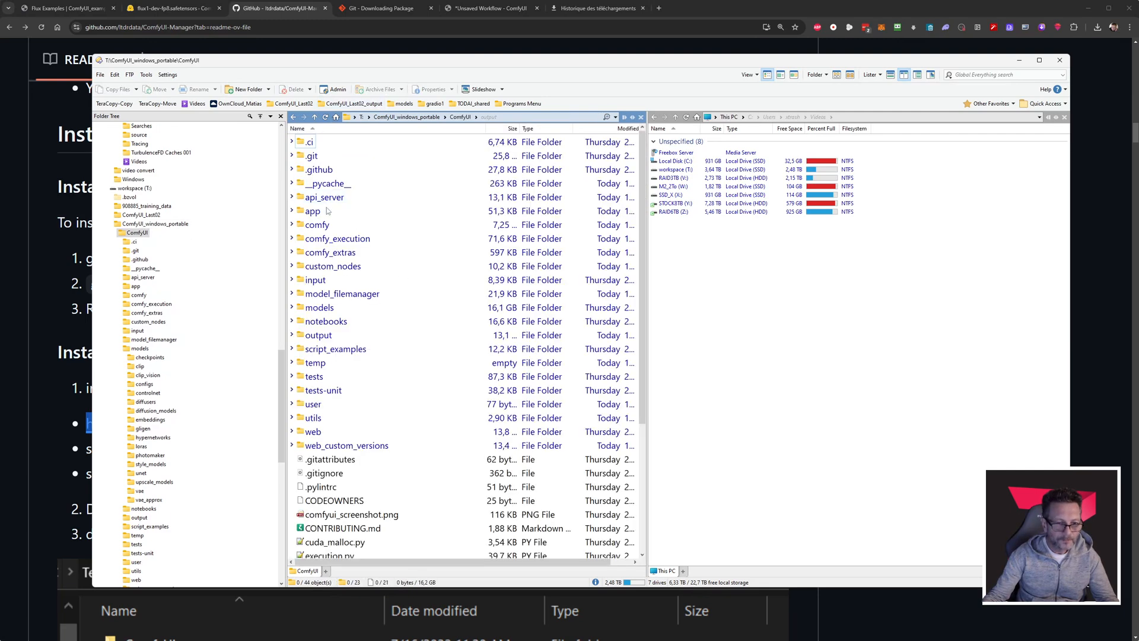
double_click(332, 267)
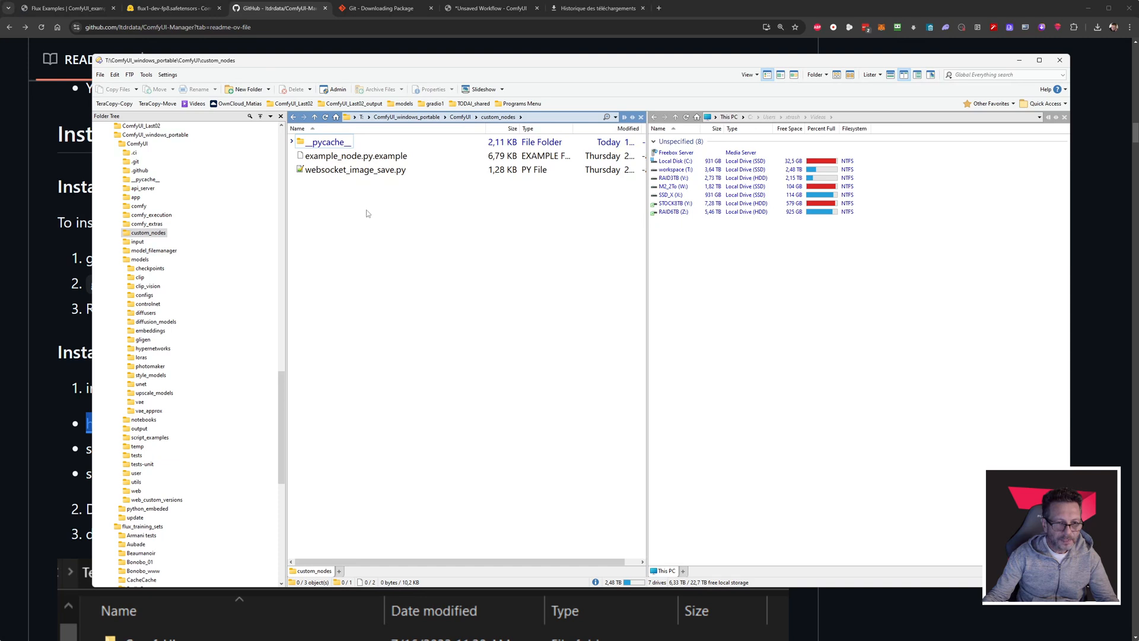
right_click(367, 214)
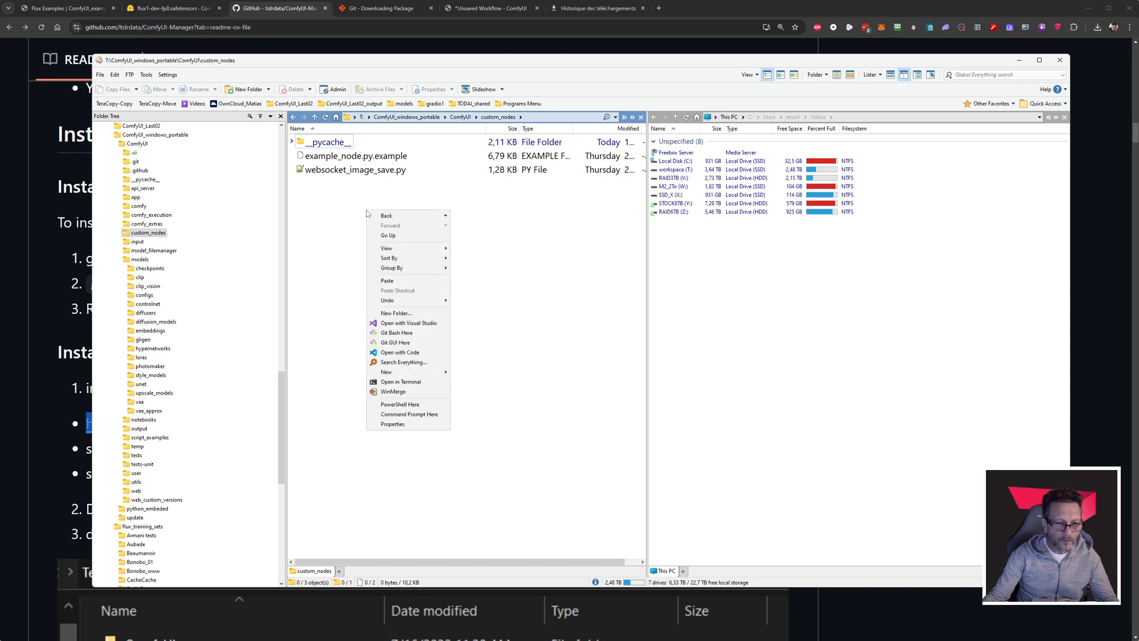
click(415, 383)
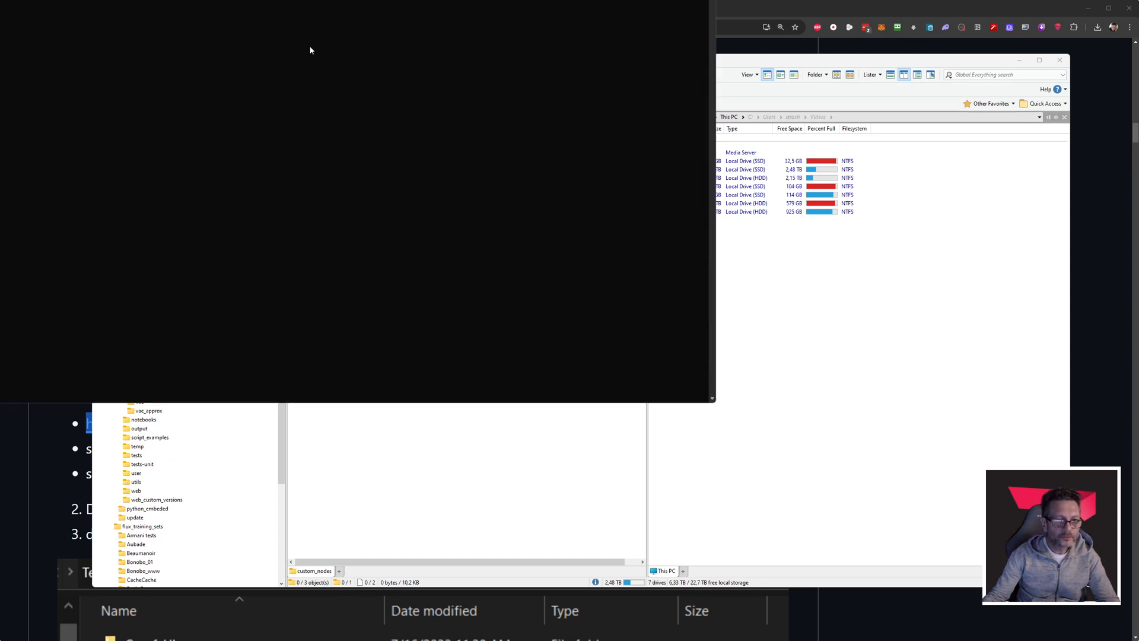
drag(289, 0, 533, 142)
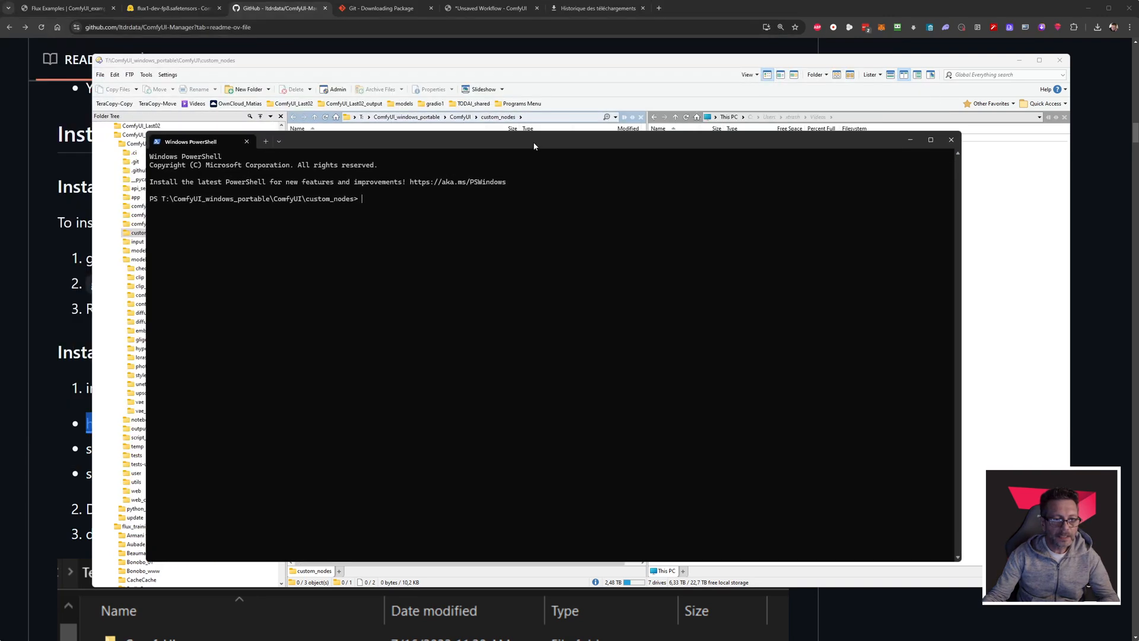
scroll(414, 244, up, 3)
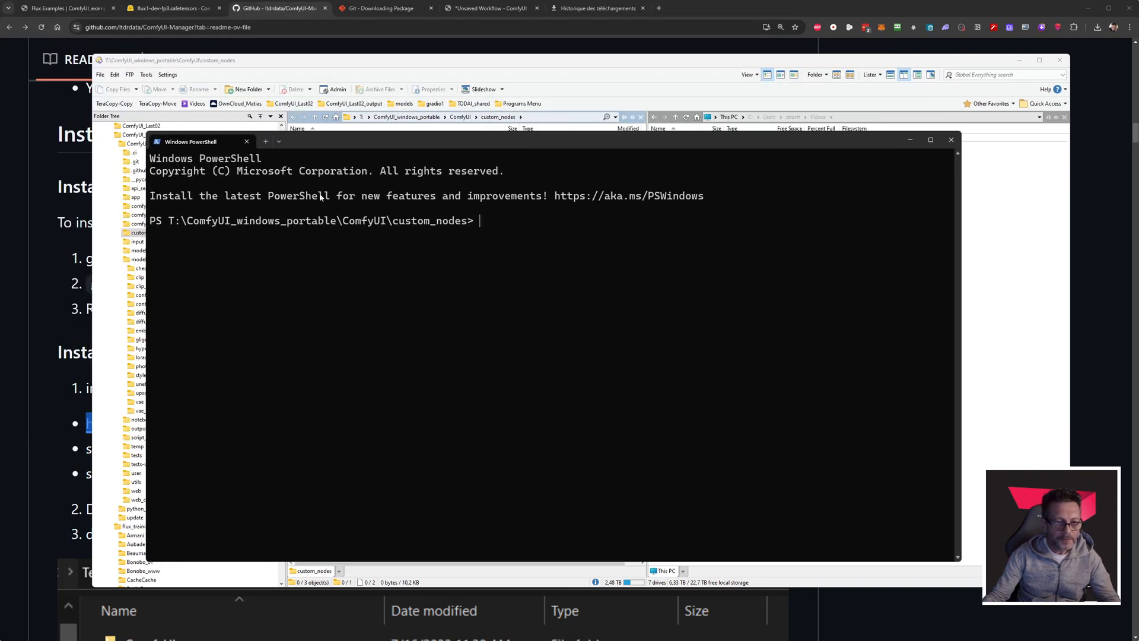
drag(169, 222, 473, 223)
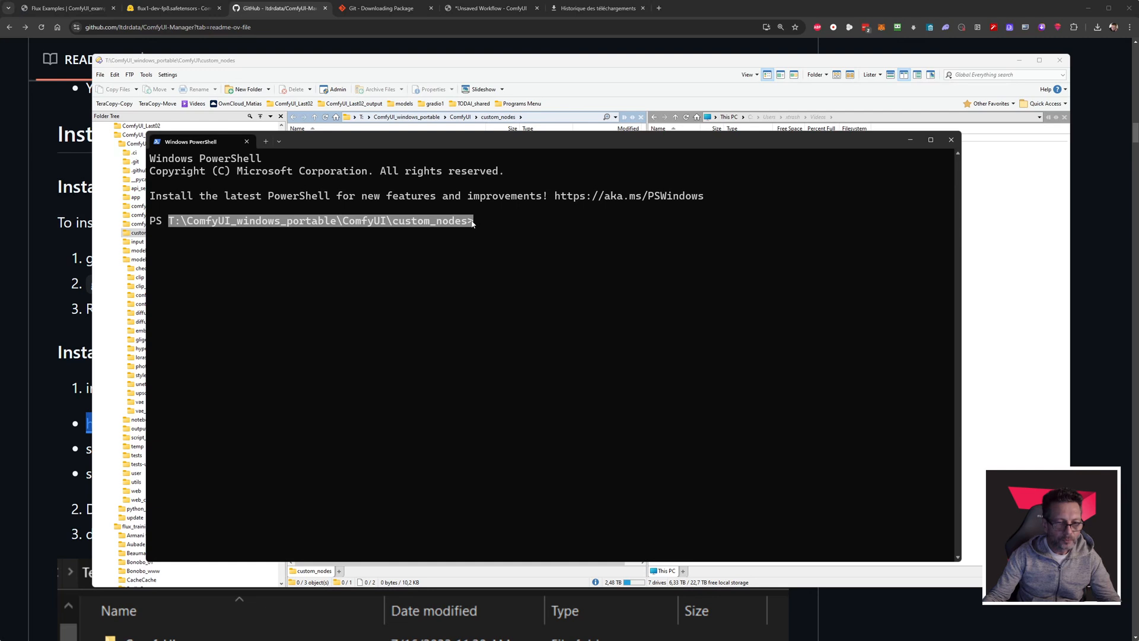
click(458, 232)
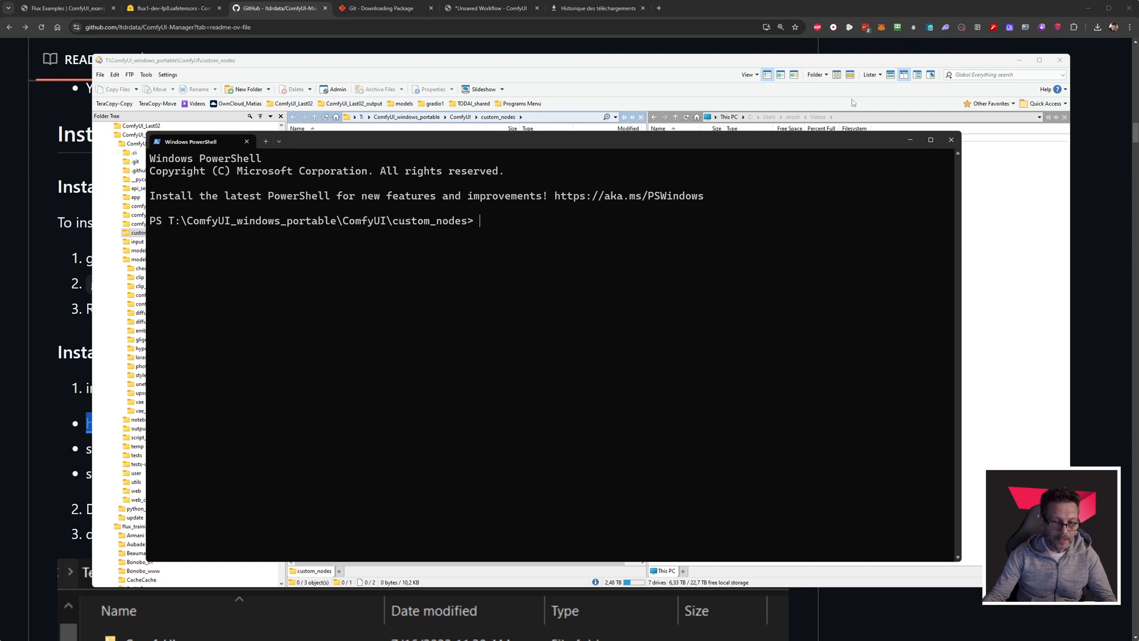
click(951, 139)
Open a Command Prompt in the custom_nodes folder, move its window into view and enlarge the text.
right_click(413, 260)
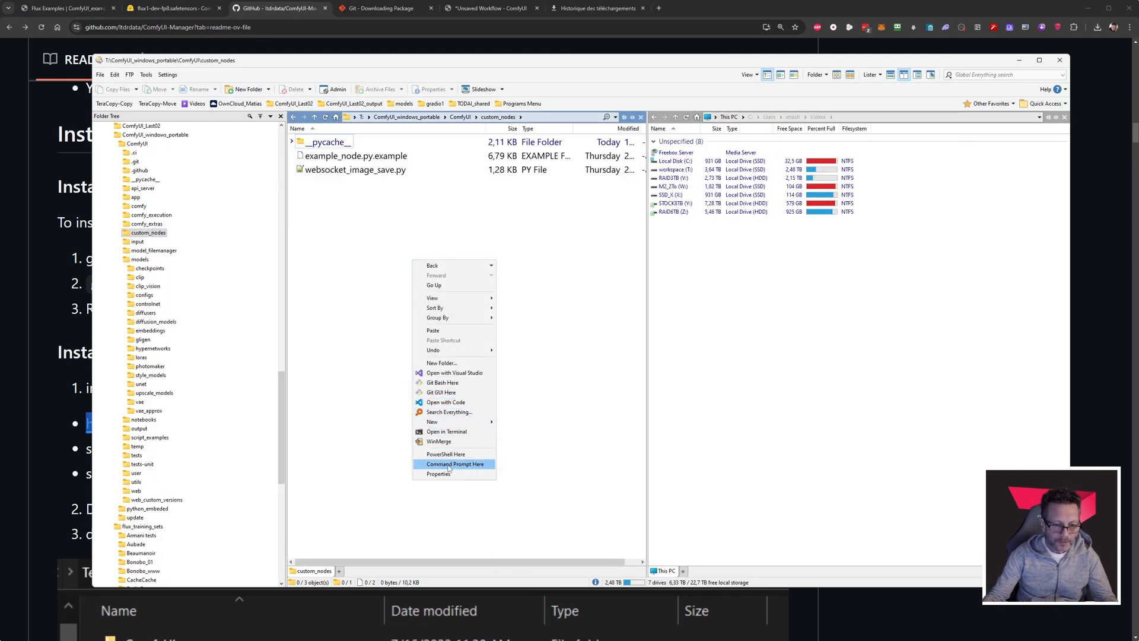
click(457, 465)
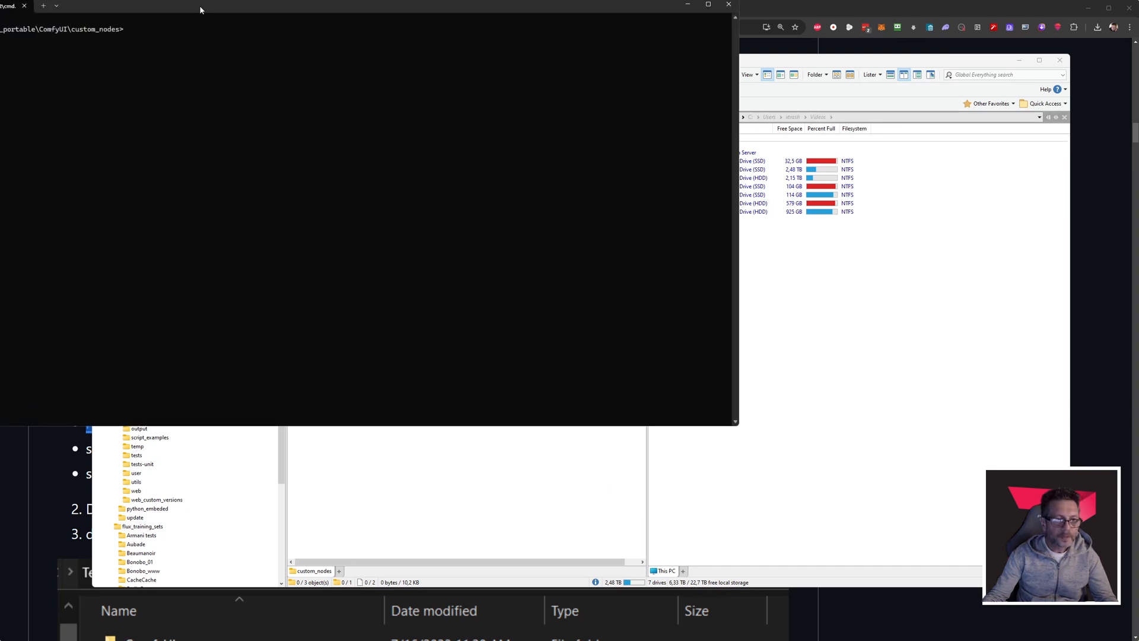
drag(199, 10, 425, 126)
scroll(351, 184, up, 5)
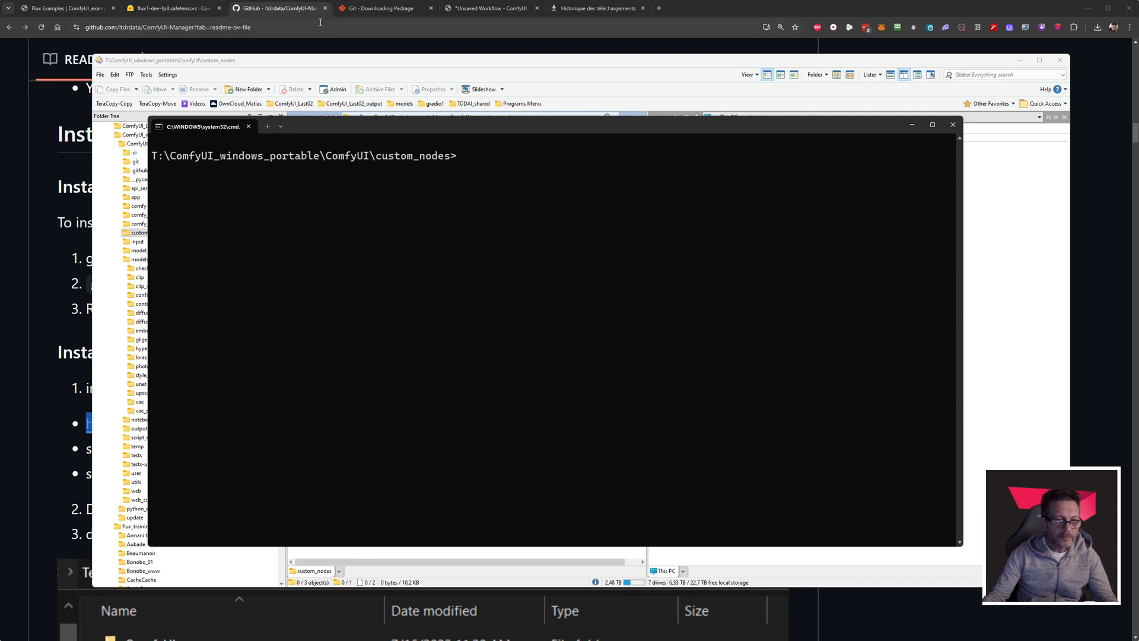
click(298, 8)
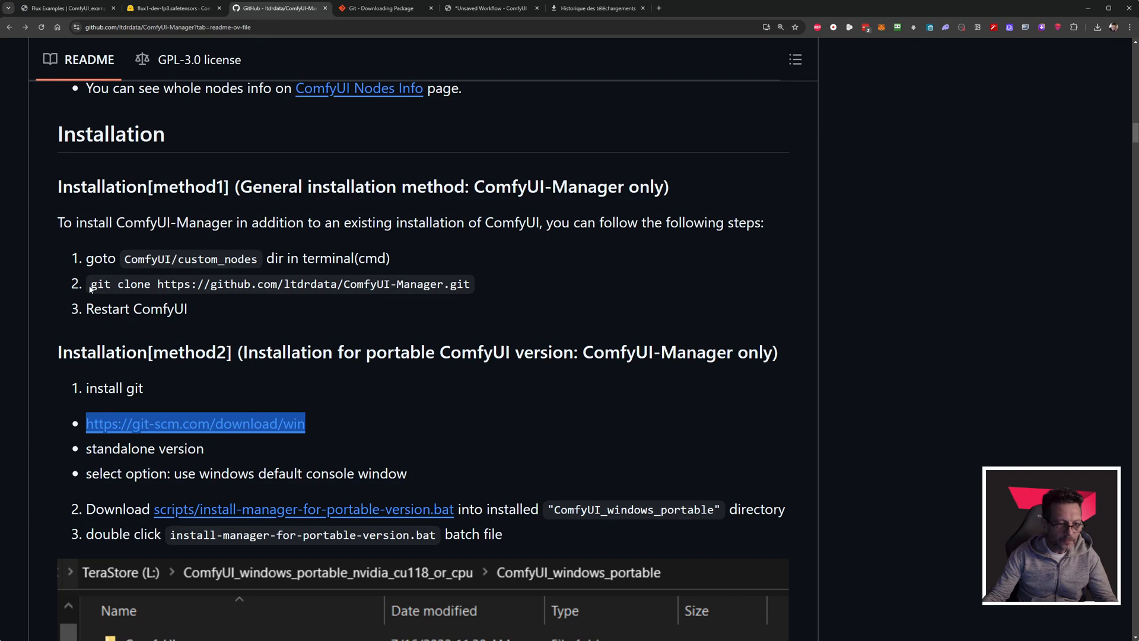
drag(91, 284, 471, 291)
key(ctrl+c)
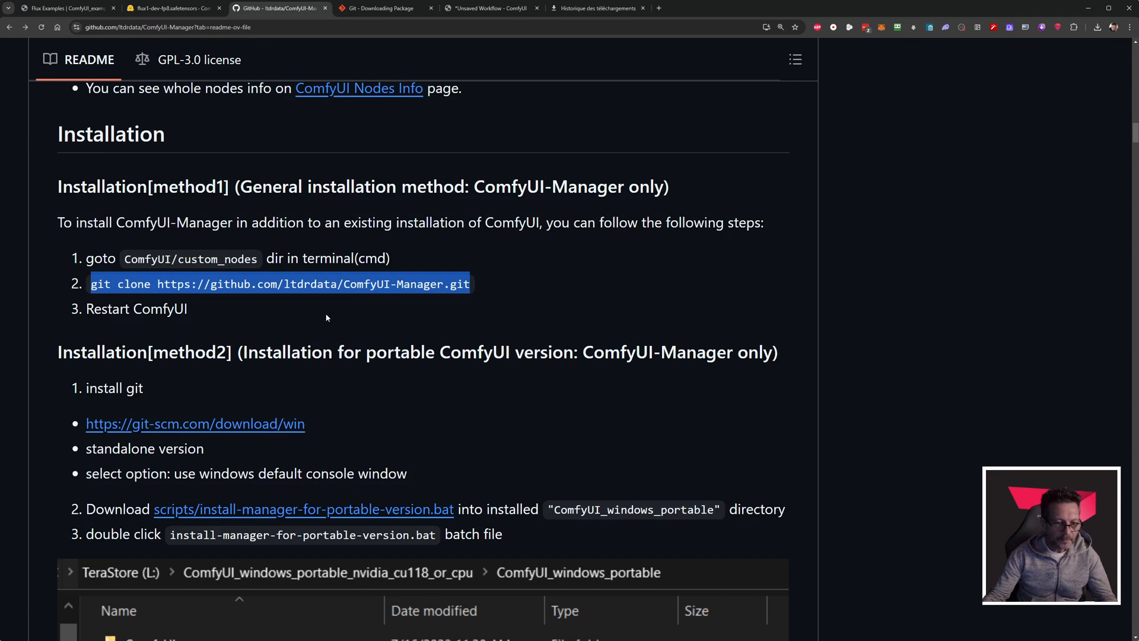
key(alt+Tab)
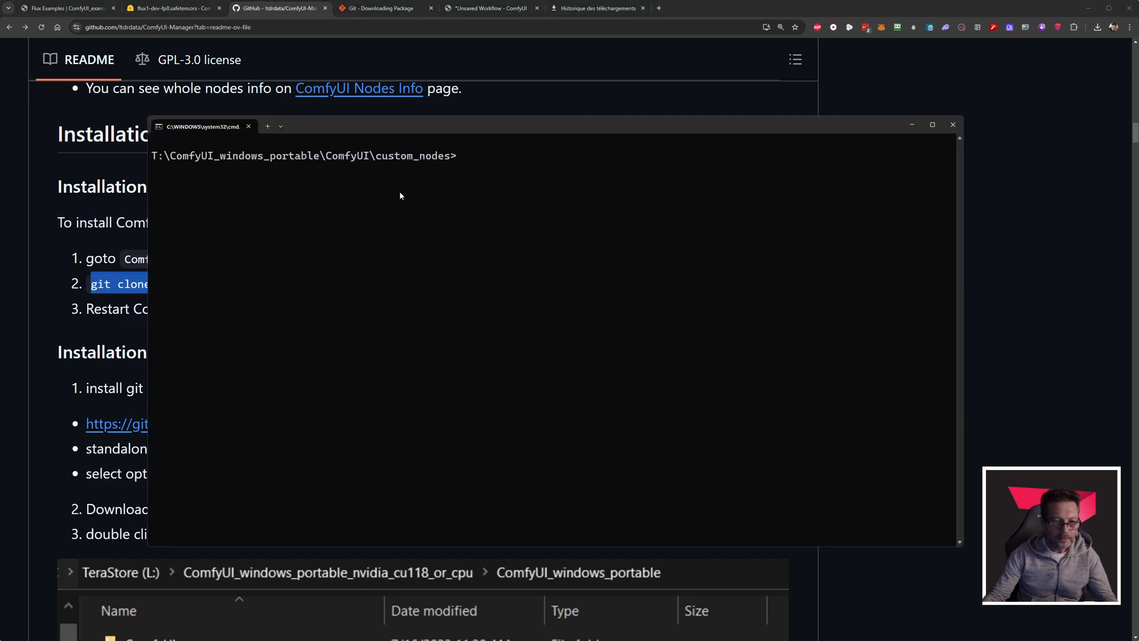
key(ctrl+v)
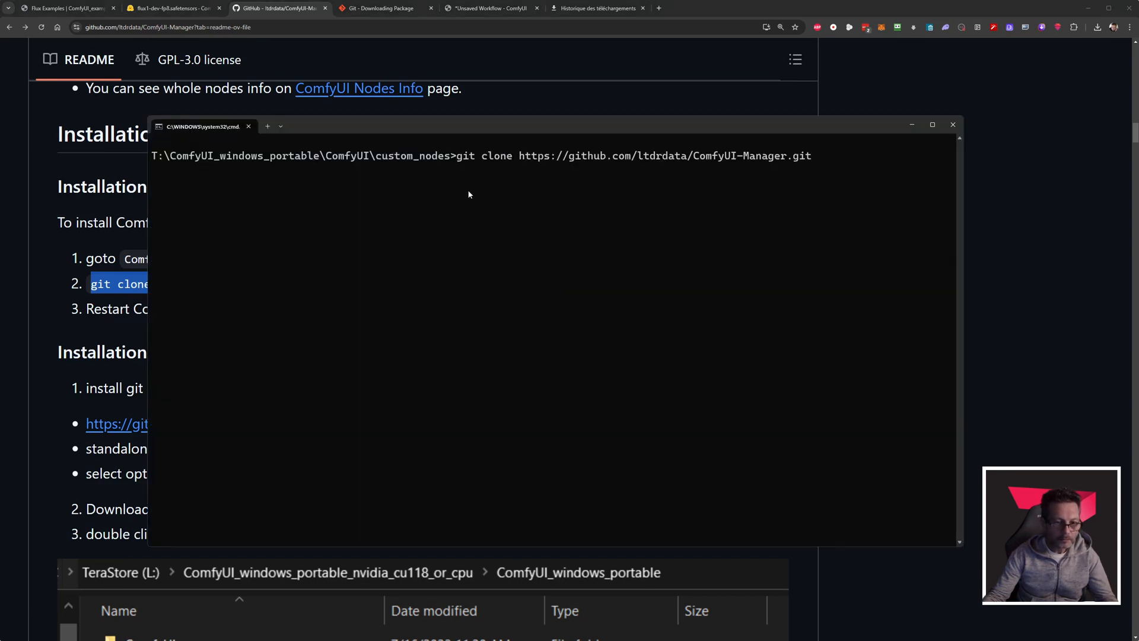
key(Return)
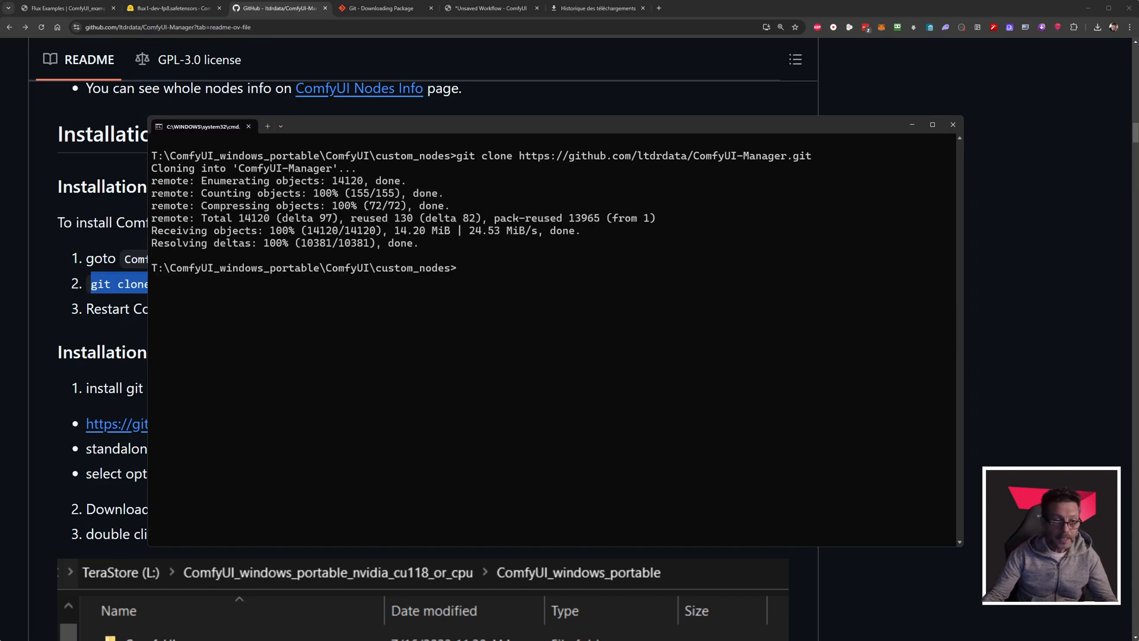
Check the ComfyUI-Manager folder inside custom_nodes in the file manager, and go back up to the ComfyUI_windows_portable folder.
key(alt+Tab)
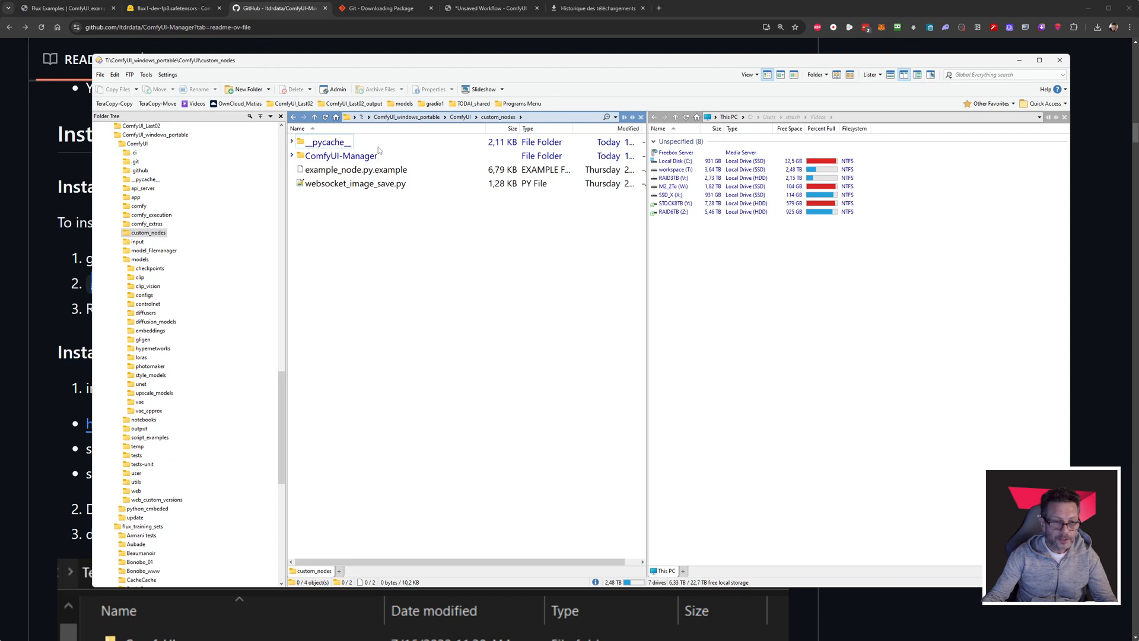
click(331, 158)
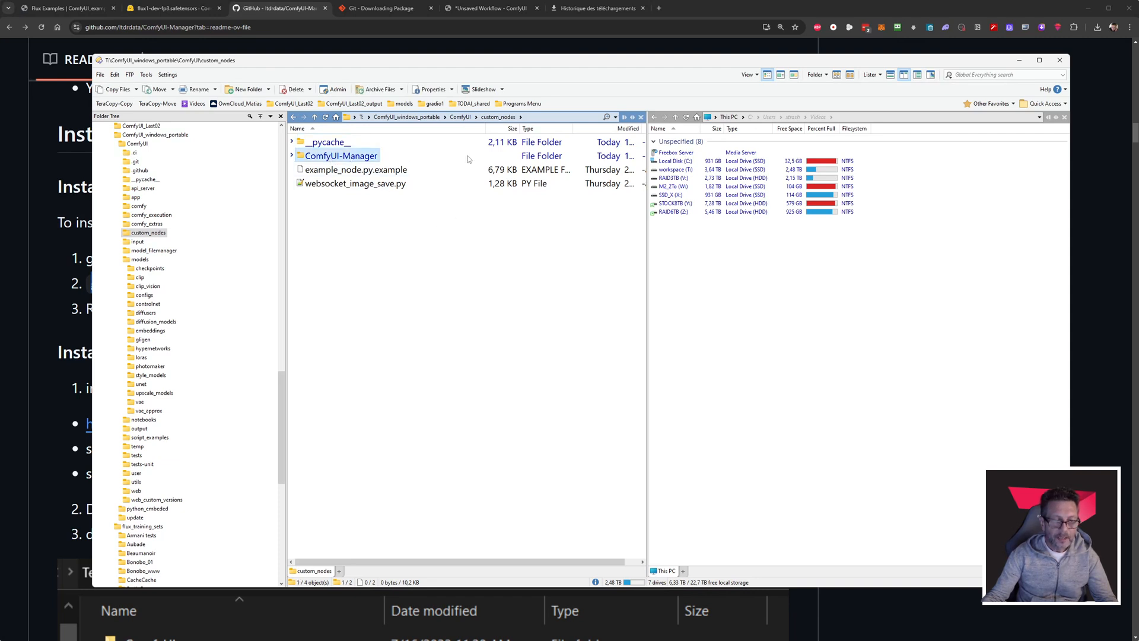
click(420, 117)
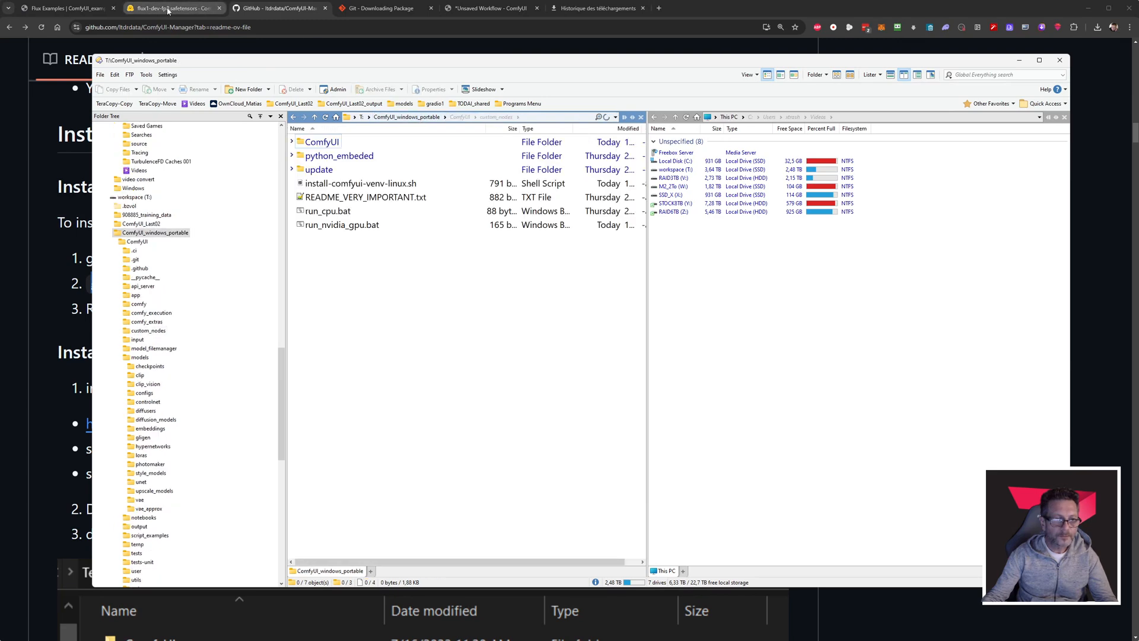
Switch to the open ComfyUI page and look through its Workflow, Edit and Help menus for Manager entries.
click(478, 10)
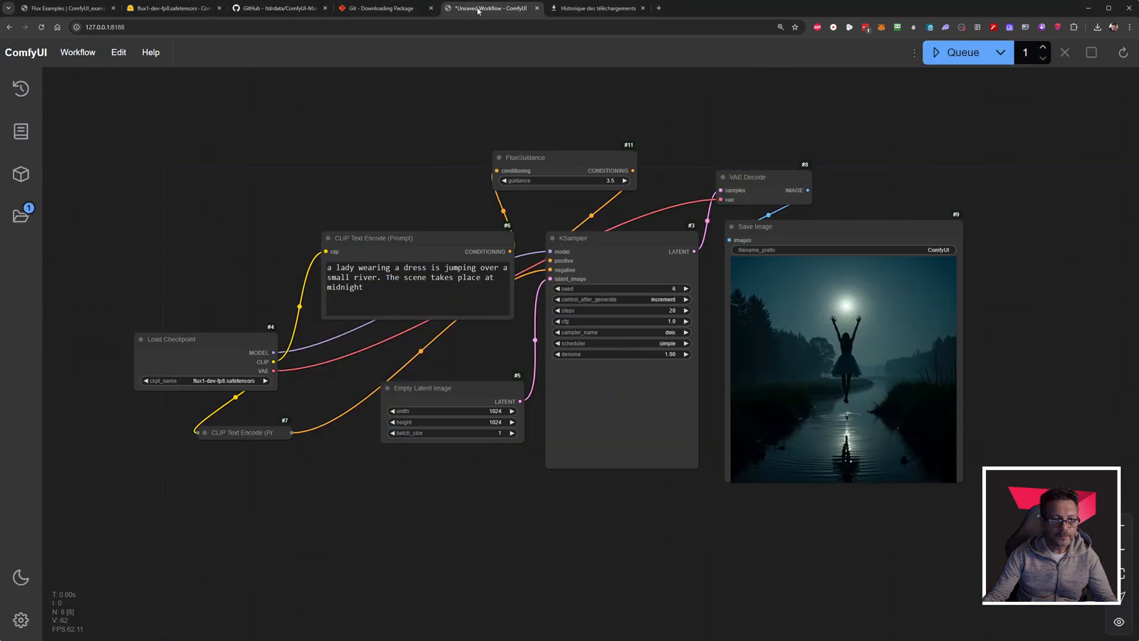
mouse_move(420, 187)
mouse_down()
mouse_move(358, 199)
mouse_move(442, 184)
mouse_up()
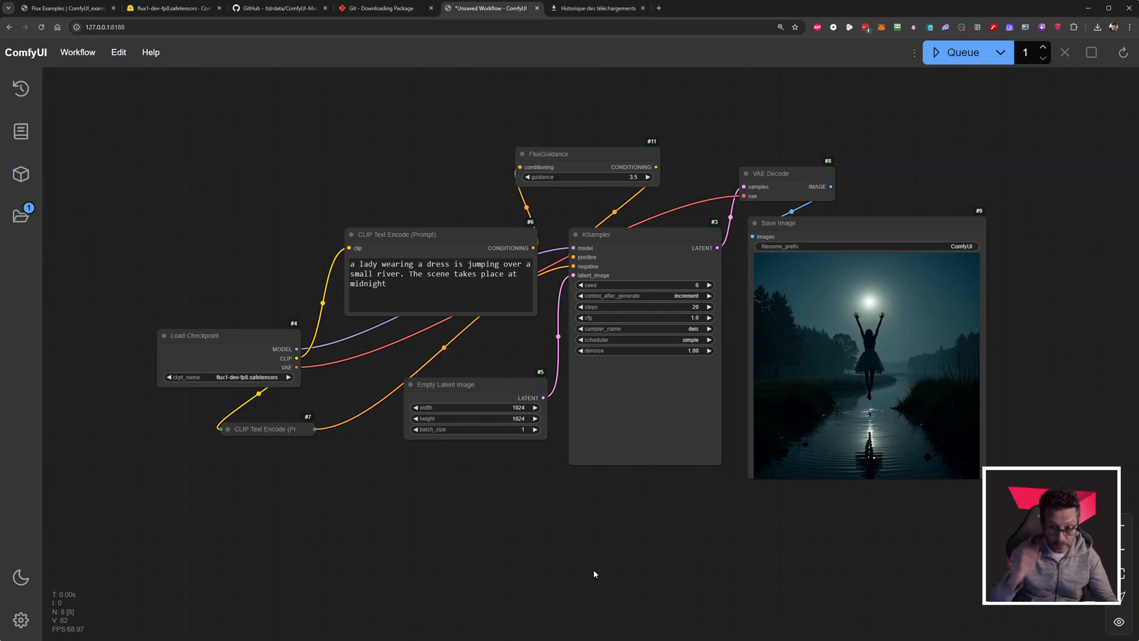
click(78, 53)
mouse_move(119, 52)
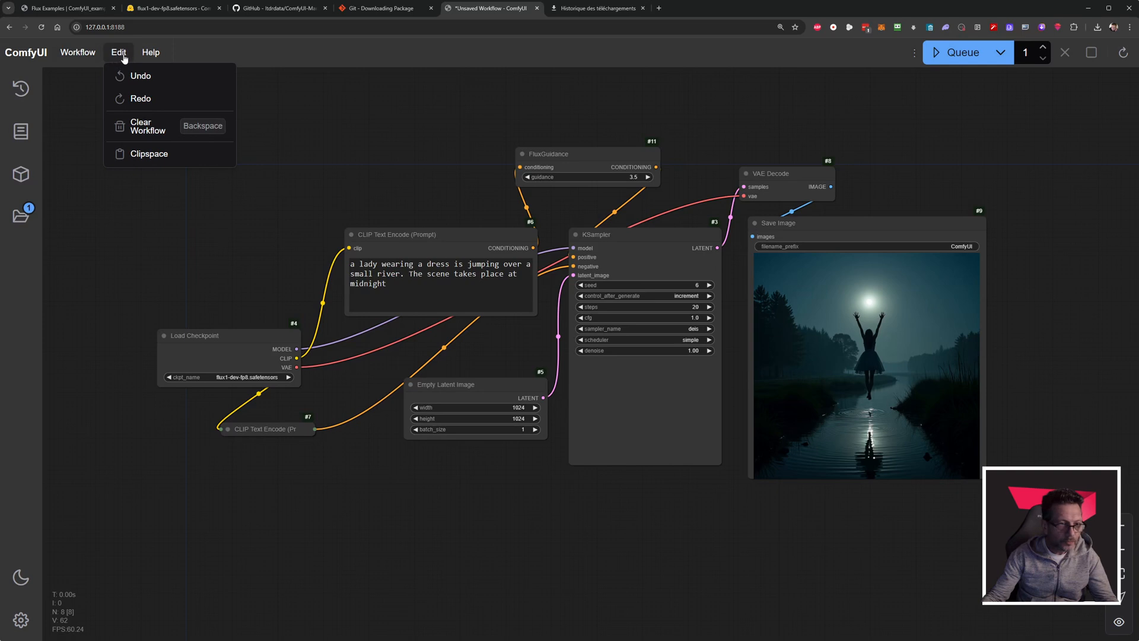
mouse_move(153, 57)
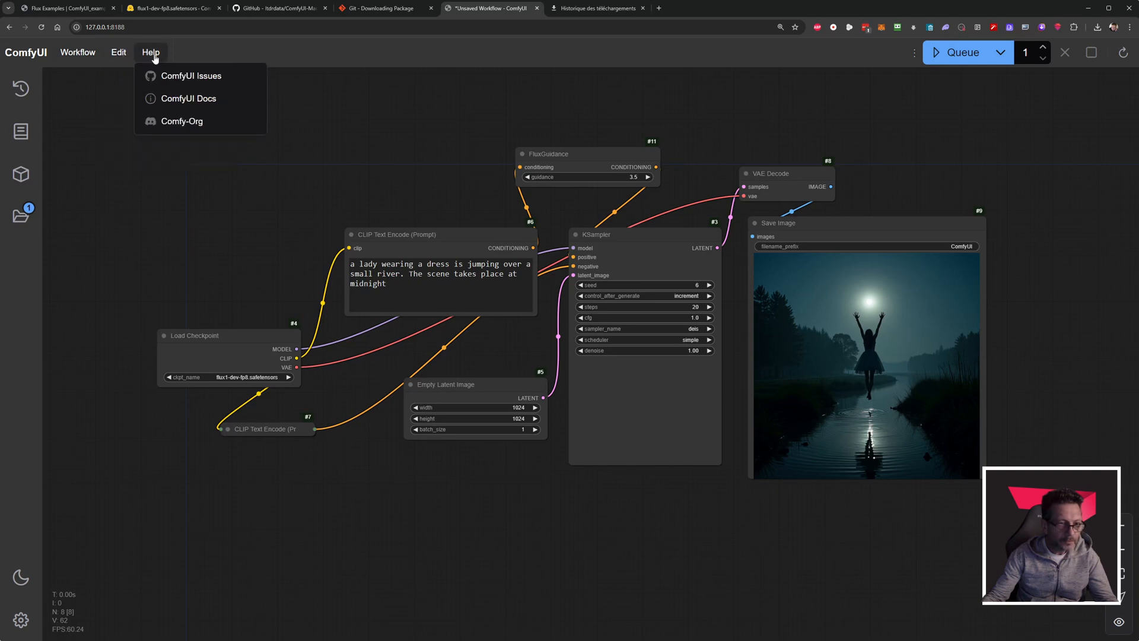
click(230, 248)
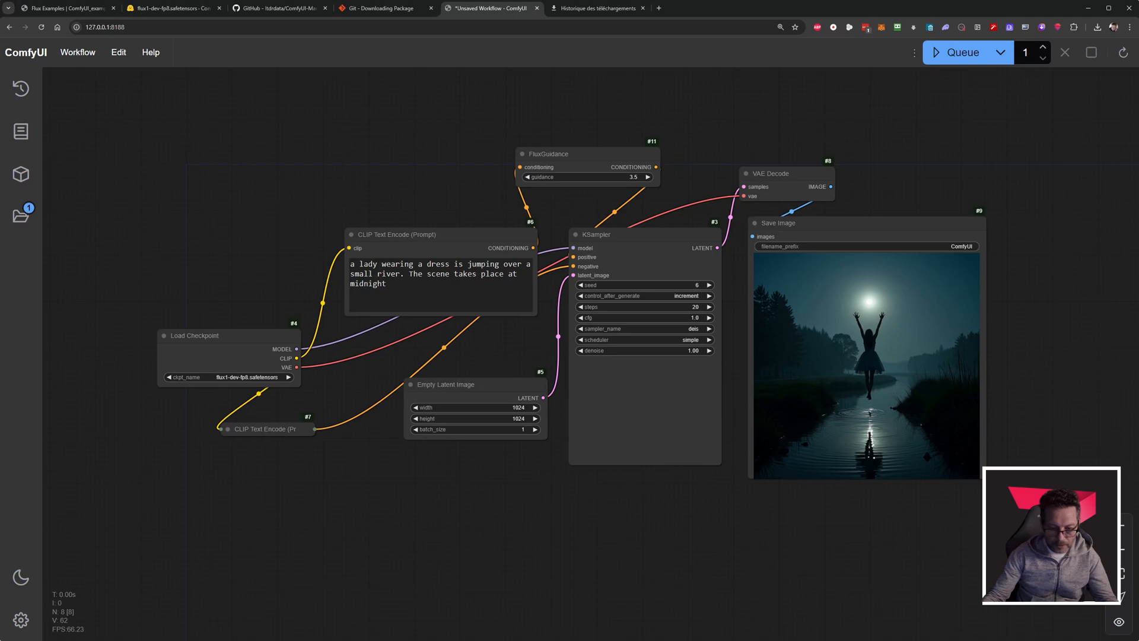
Close the git clone Command Prompt, review the end of the ComfyUI server console's log, and shut that console down.
key(alt+Tab)
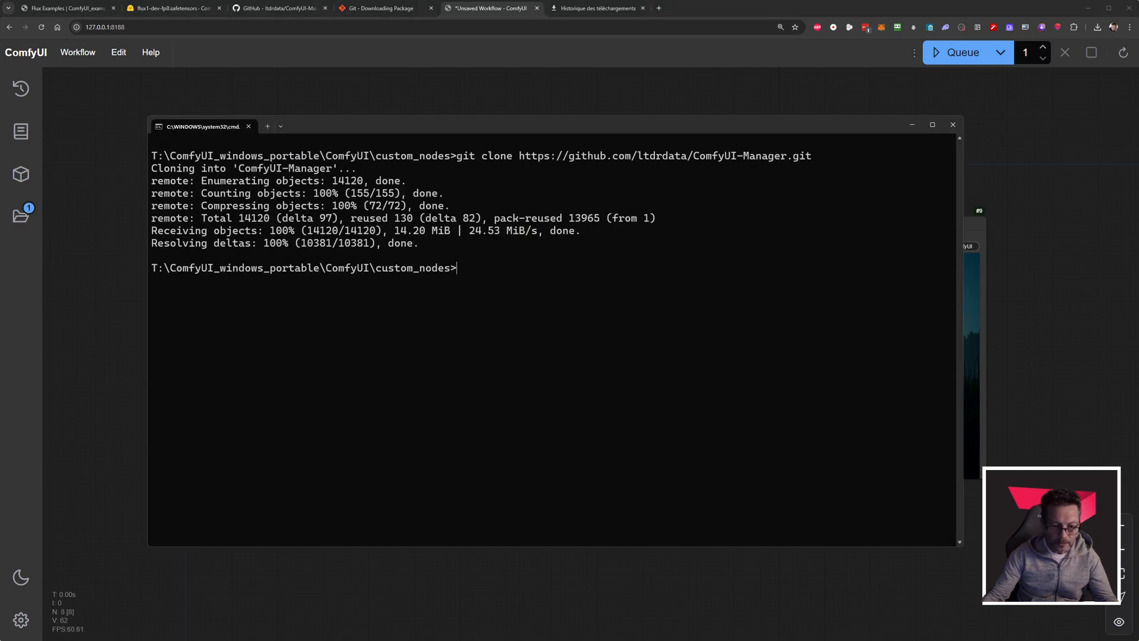
key(alt+Tab)
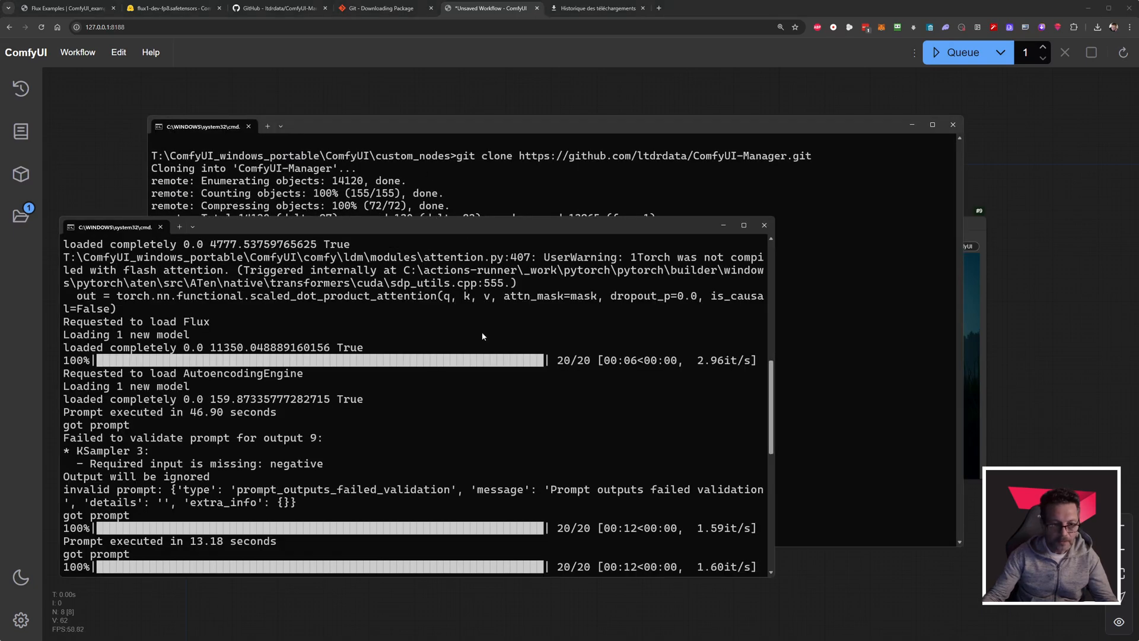
click(953, 124)
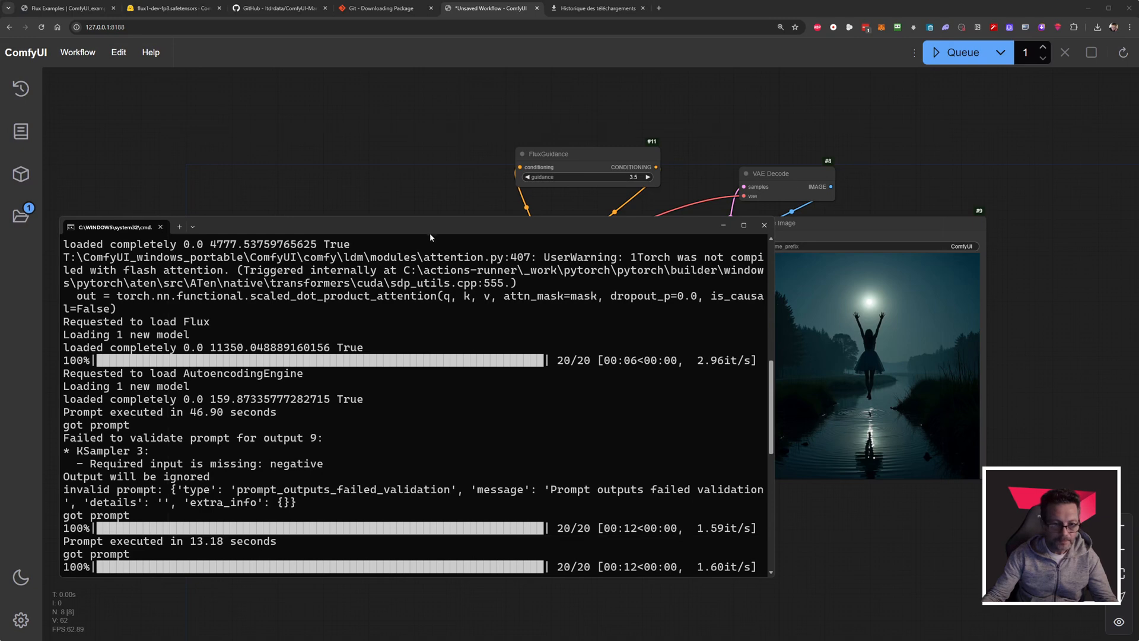
drag(430, 234, 548, 183)
scroll(370, 409, down, 10)
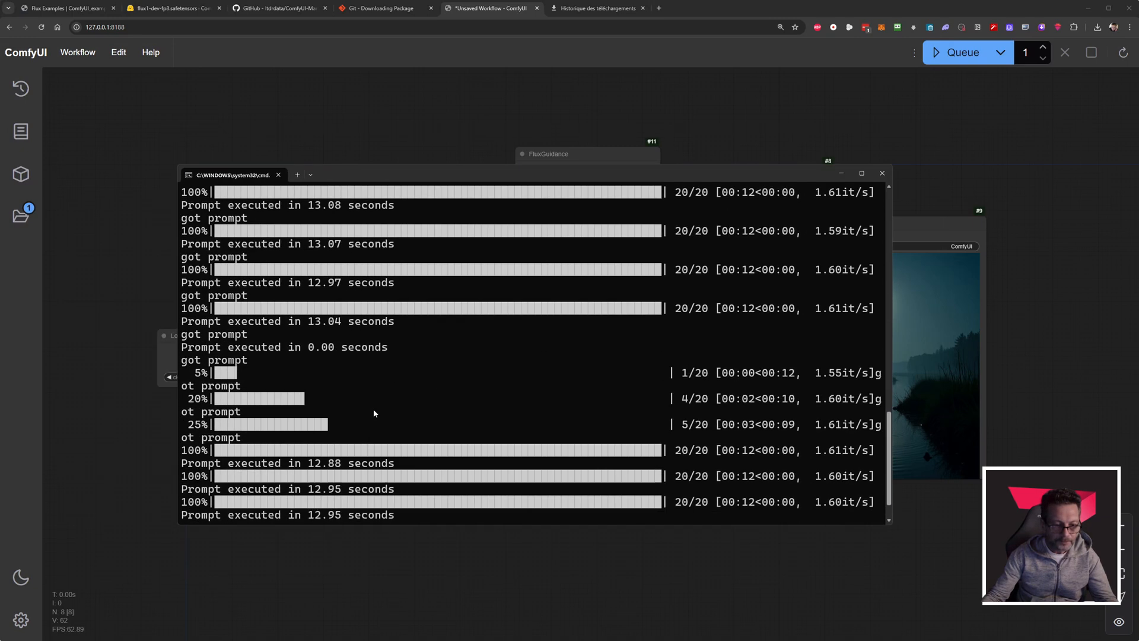
click(881, 173)
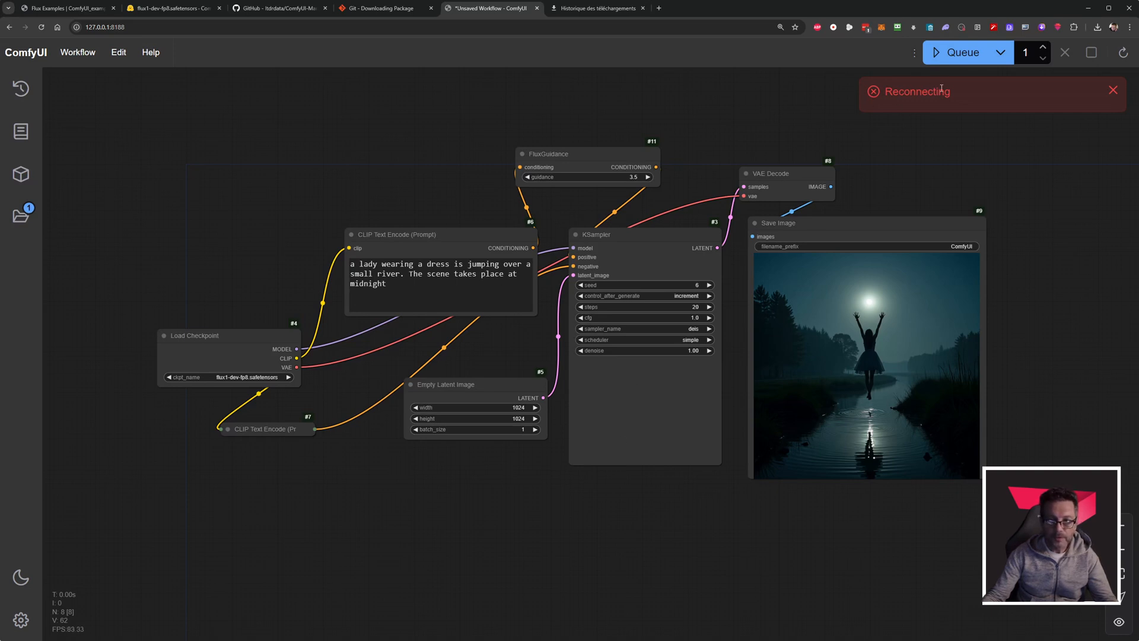
Switch to the file manager, restart the ComfyUI server with run_nvidia_gpu.bat, and resize its console with larger text.
drag(887, 95, 990, 96)
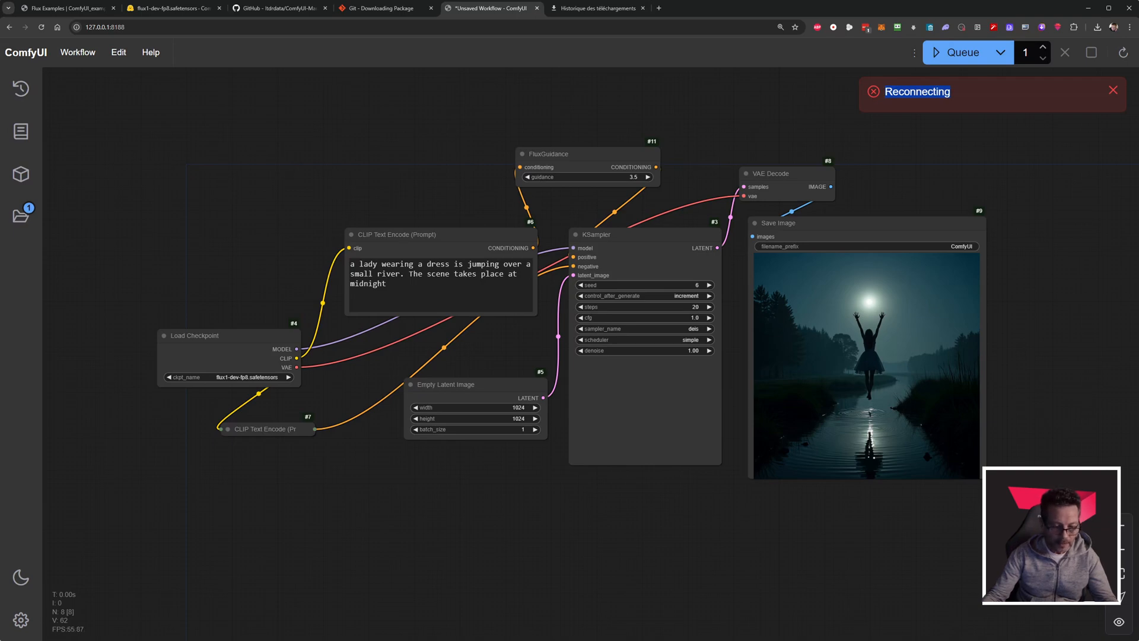
key(alt+Tab)
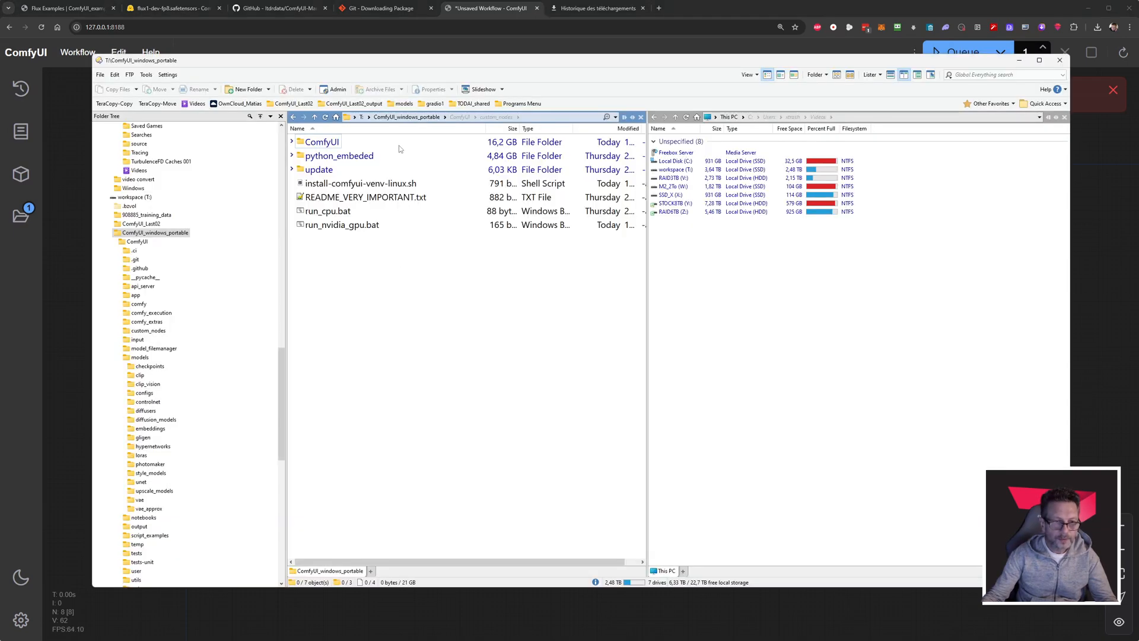
click(330, 229)
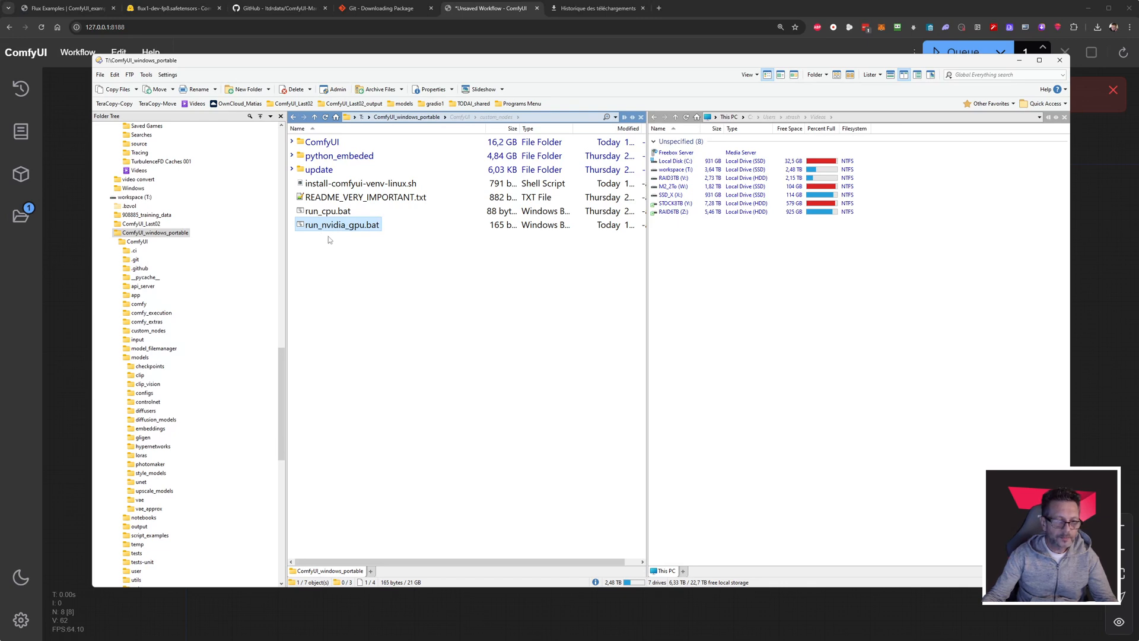
key(Return)
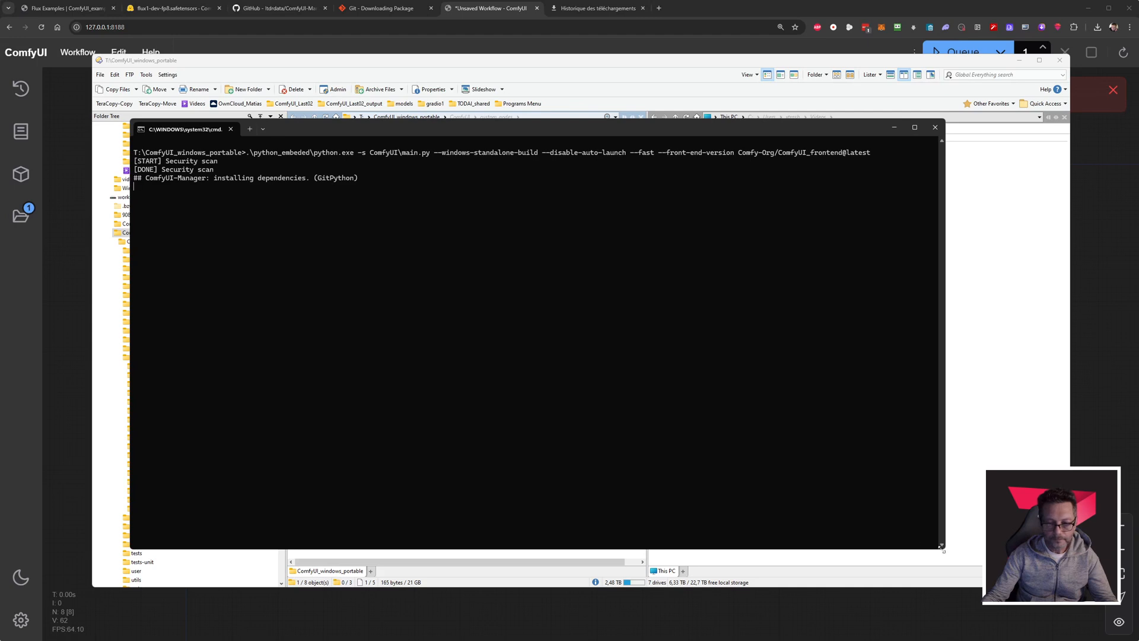
drag(944, 547, 620, 455)
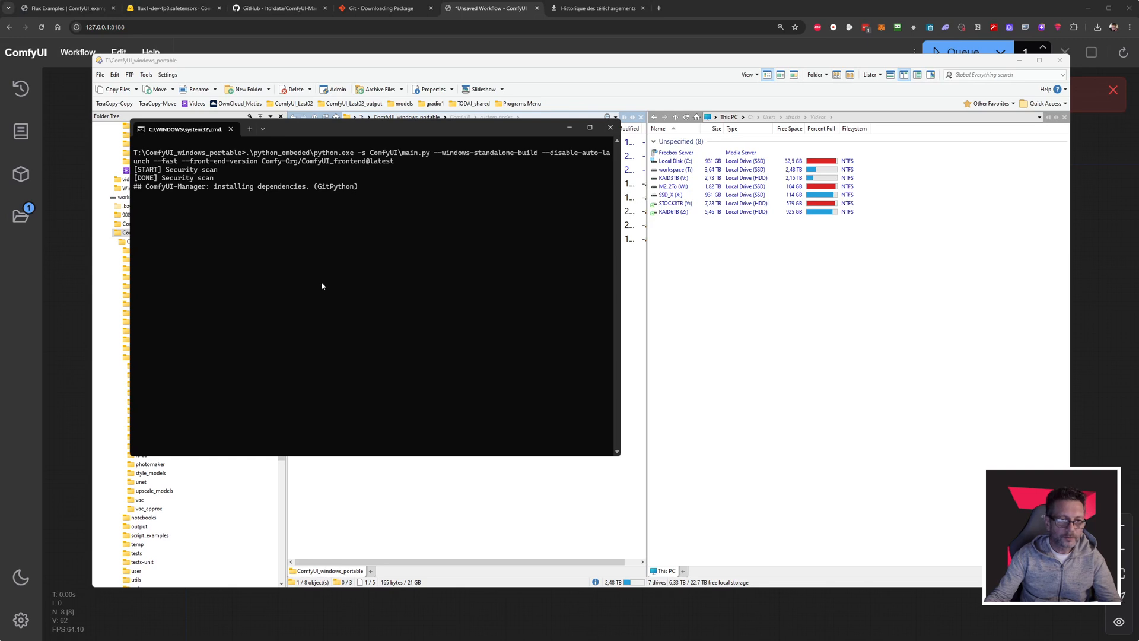
scroll(355, 293, up, 4)
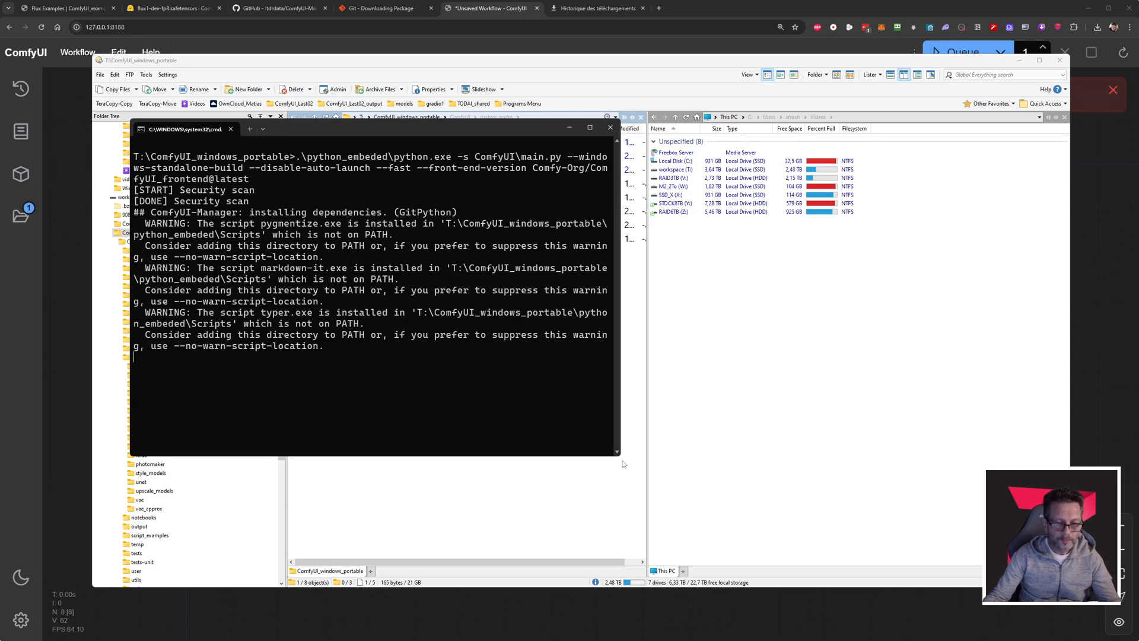
drag(621, 457, 751, 510)
Enlarge the KSampler node on the ComfyUI canvas, and bring the server console forward to review its startup log.
click(774, 9)
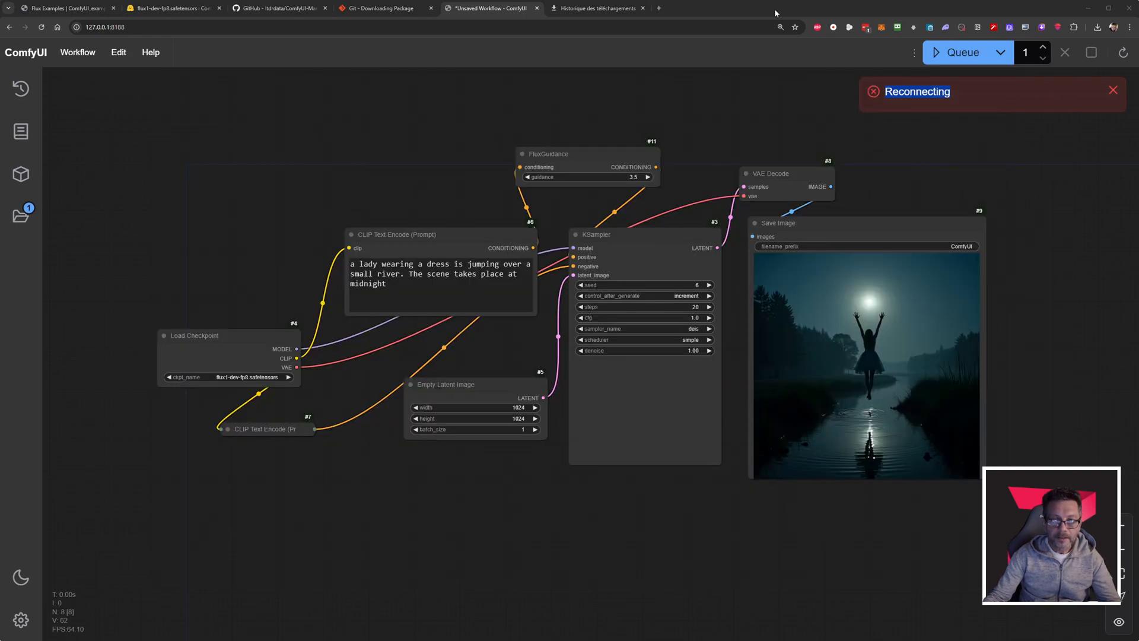
scroll(660, 401, up, 3)
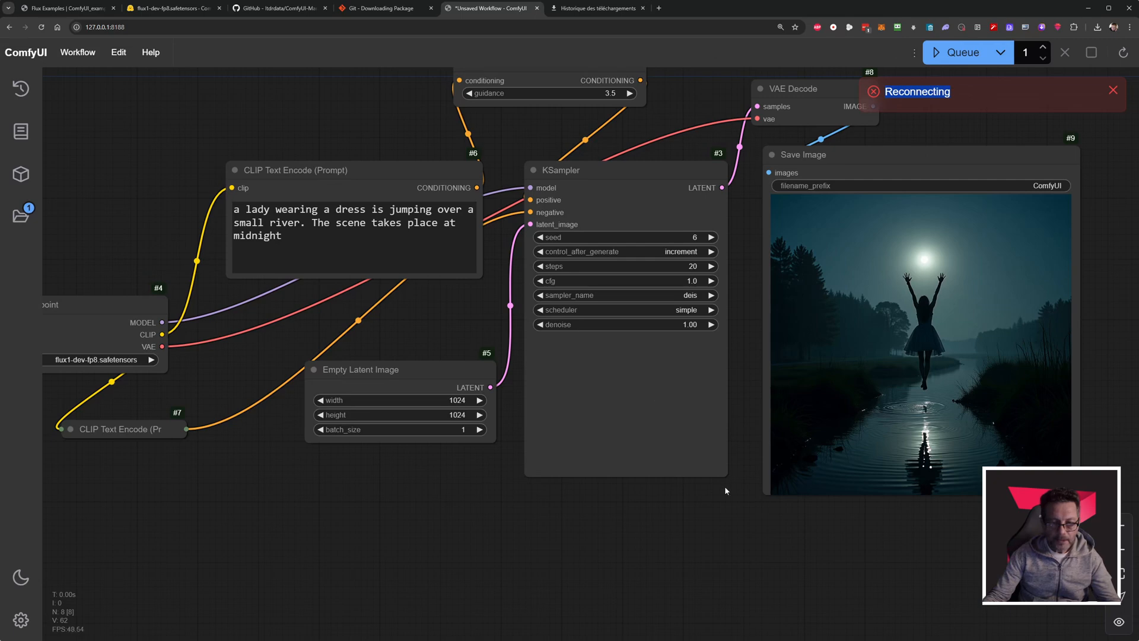
drag(723, 474, 751, 509)
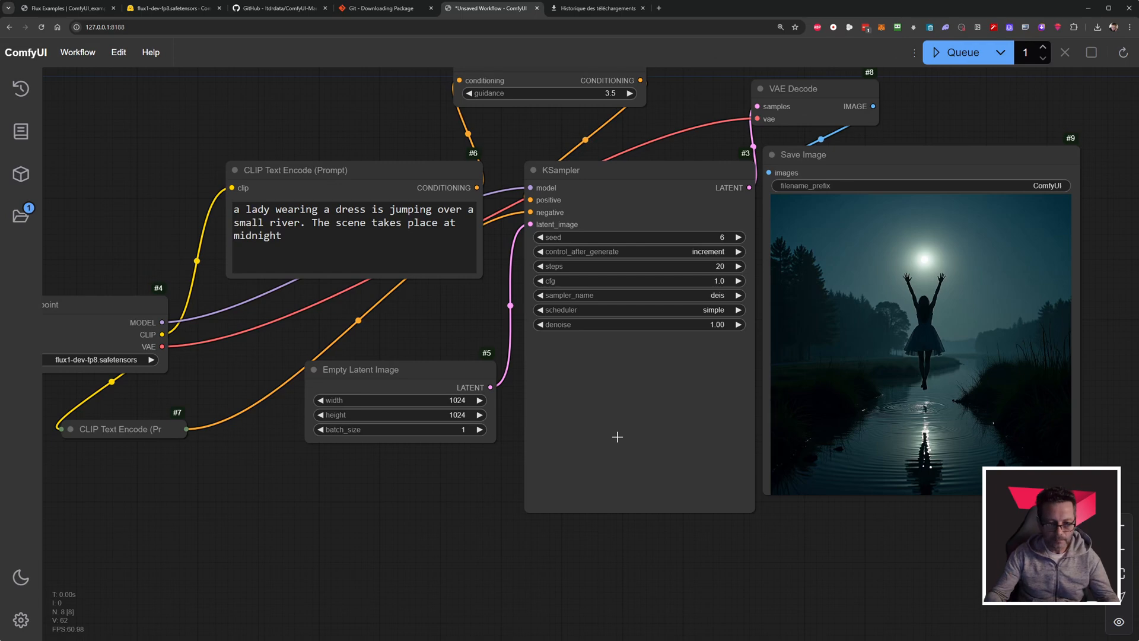
key(alt+Tab)
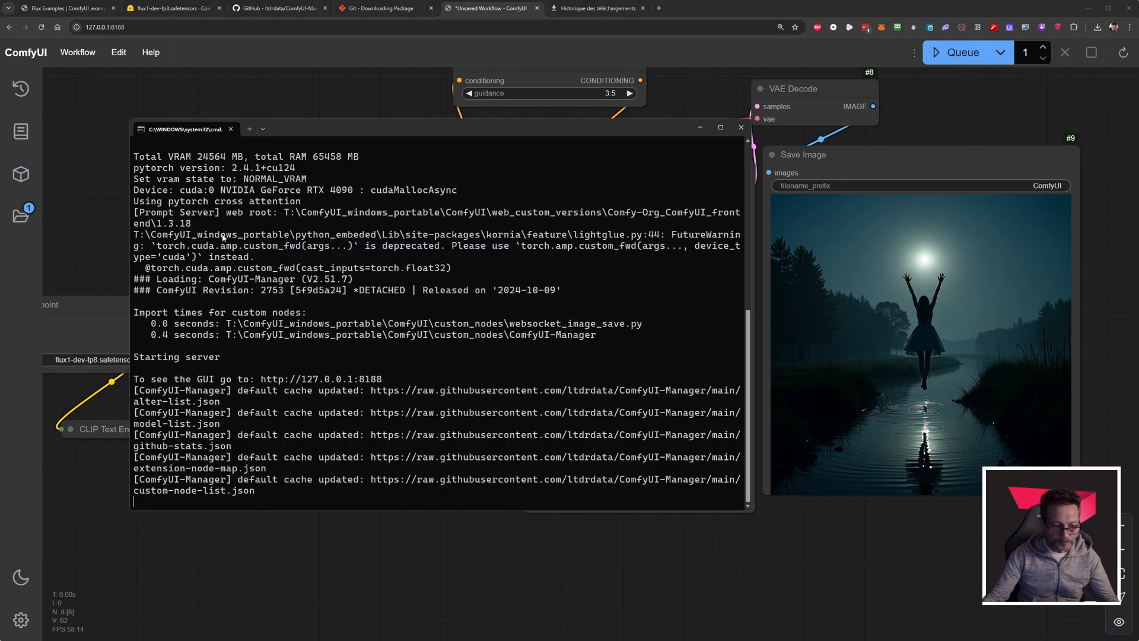
drag(542, 137, 483, 183)
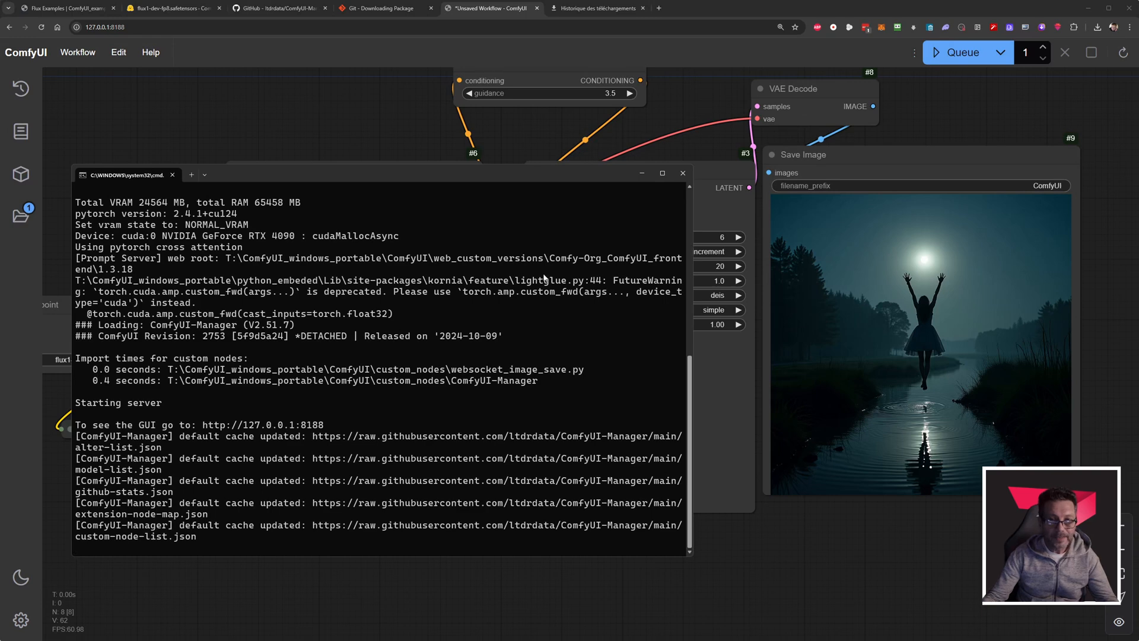
Switch to the file manager and open cli_args.py from the ComfyUI\comfy folder in Notepad++.
key(alt+Tab)
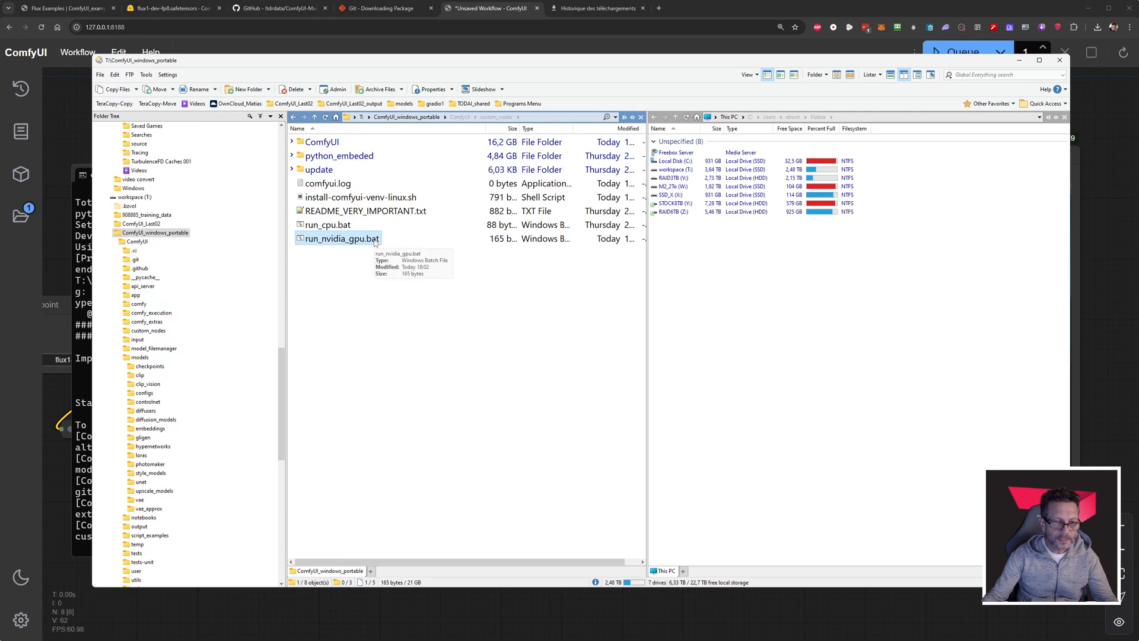
mouse_move(333, 144)
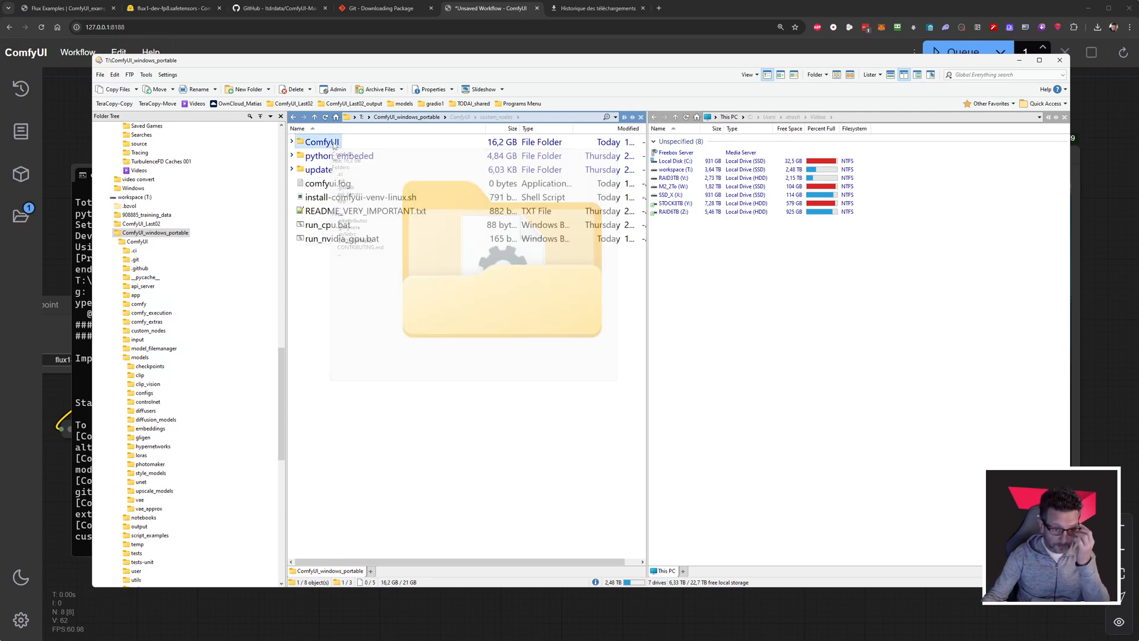
double_click(332, 144)
double_click(318, 227)
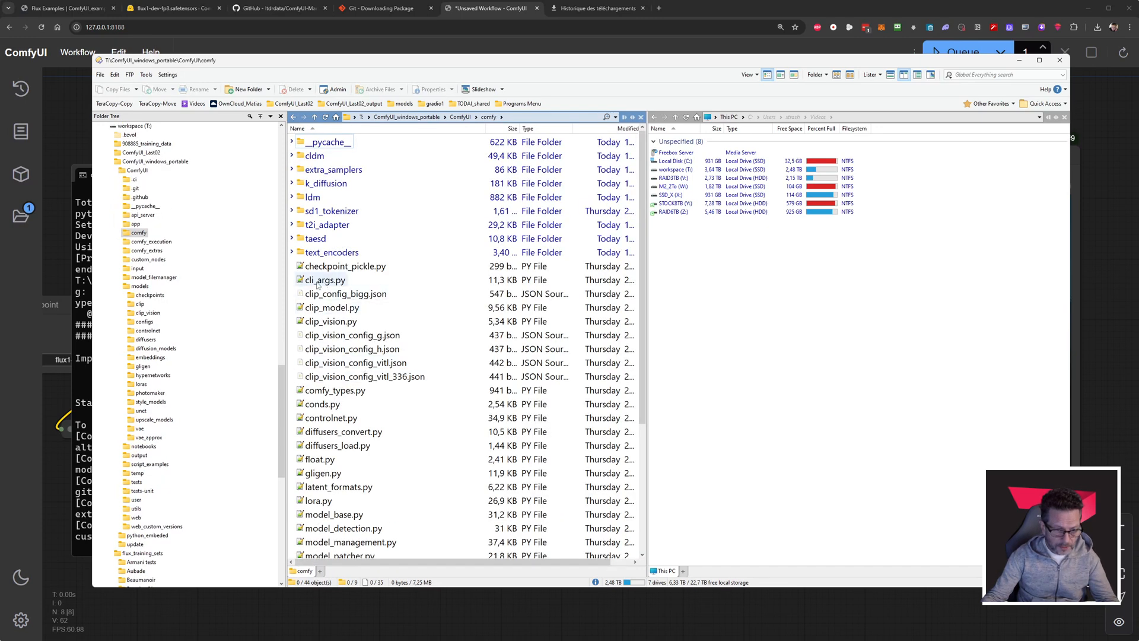
right_click(325, 283)
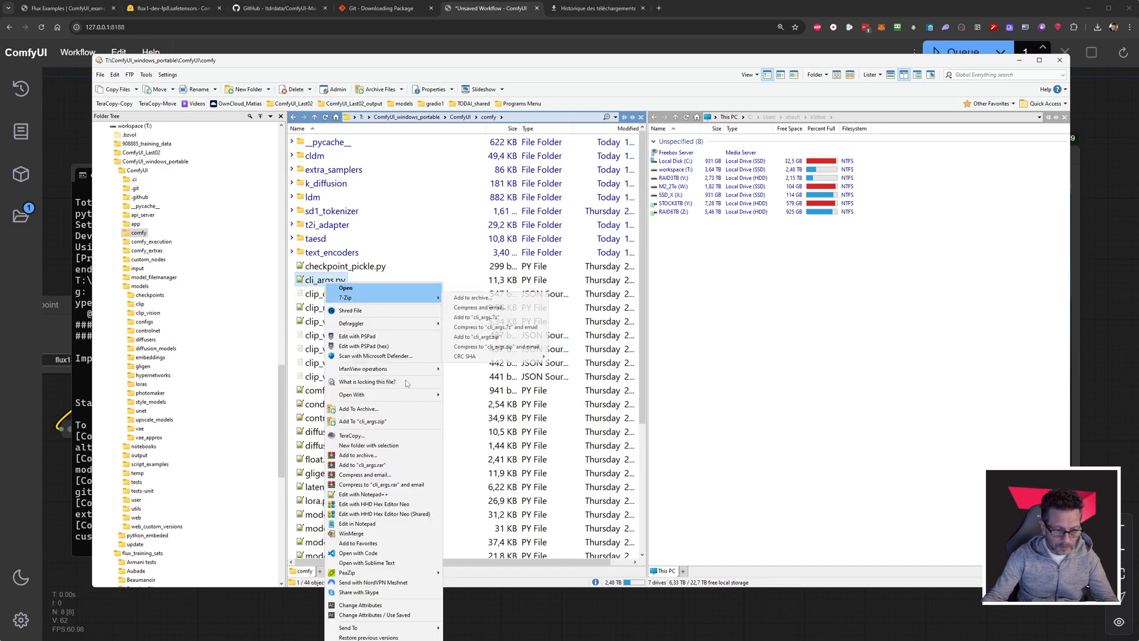
click(406, 495)
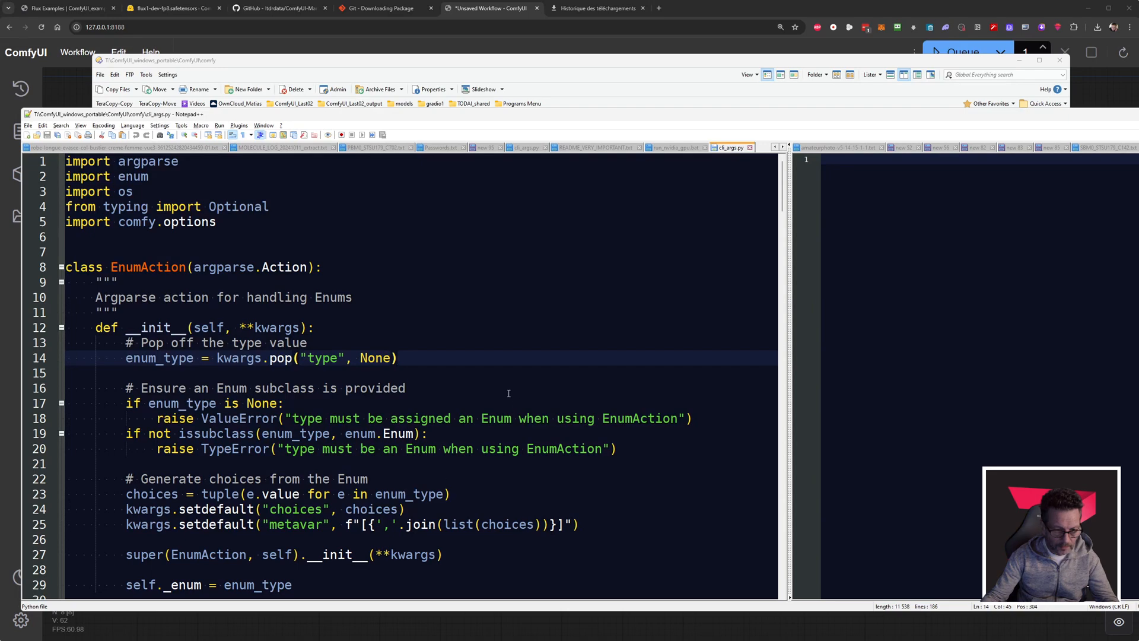
Look through the launch arguments defined in cli_args.py, including the --bf16-unet option.
scroll(429, 322, down, 18)
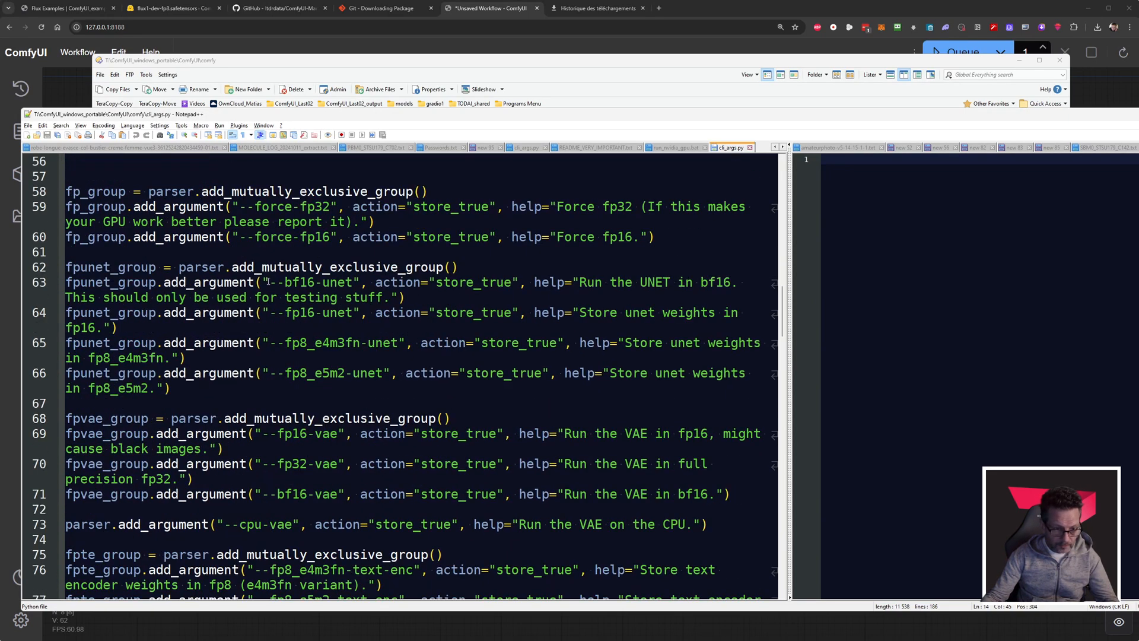
drag(275, 281, 346, 279)
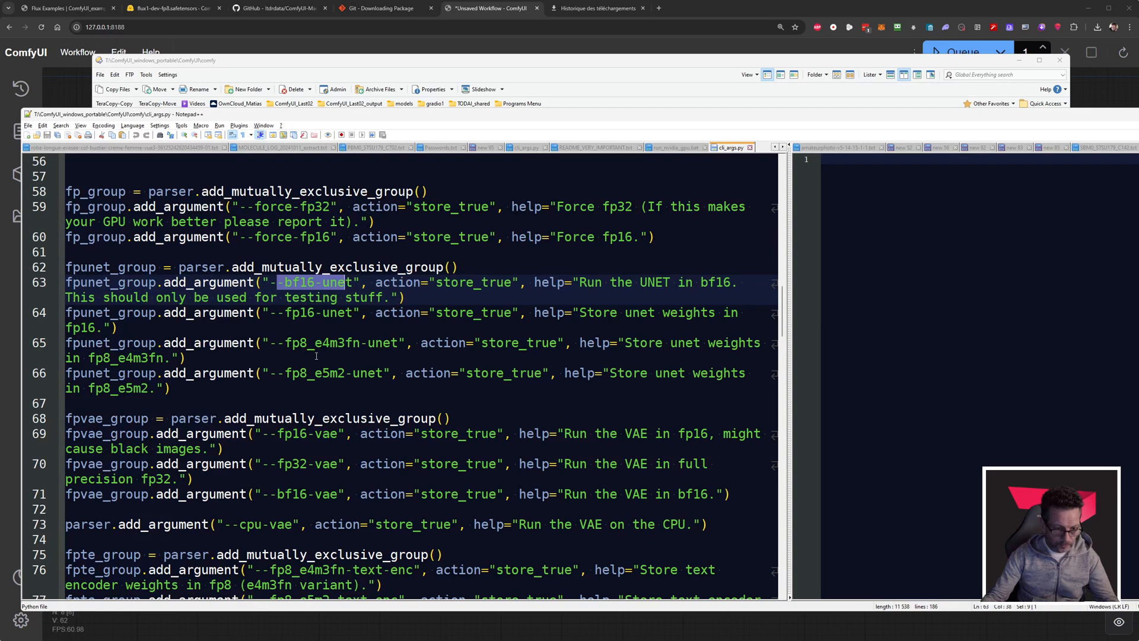
scroll(316, 356, down, 4)
scroll(359, 321, up, 12)
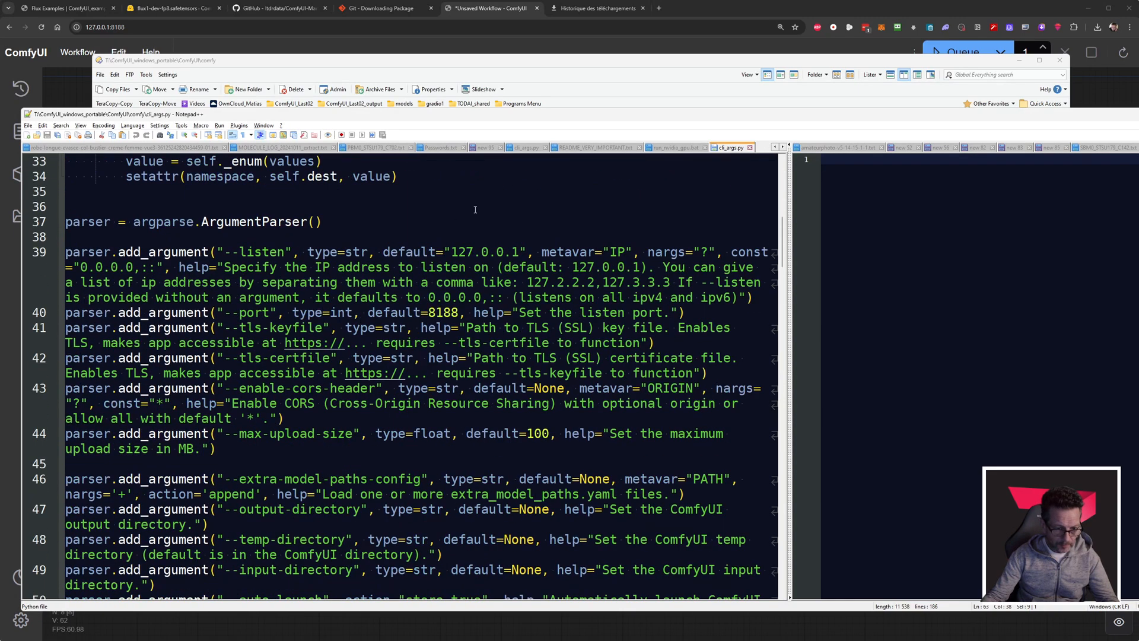
Search cli_args.py for "preview" and examine the --preview-method argument with its possible values, such as auto and taesd.
click(475, 208)
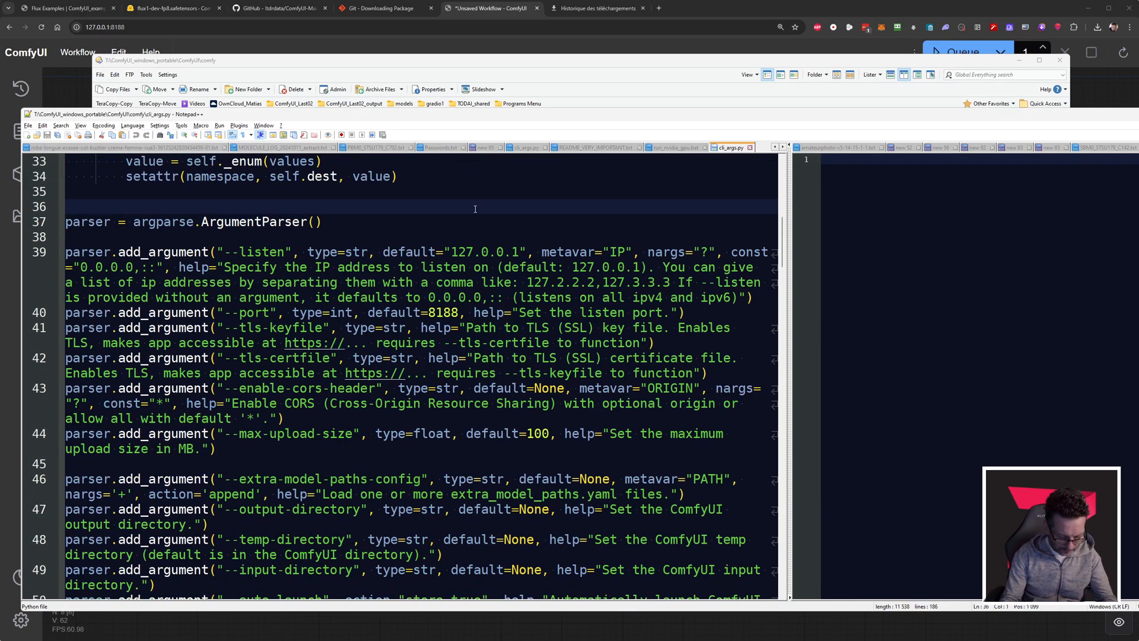
key(ctrl+f)
text(previe)
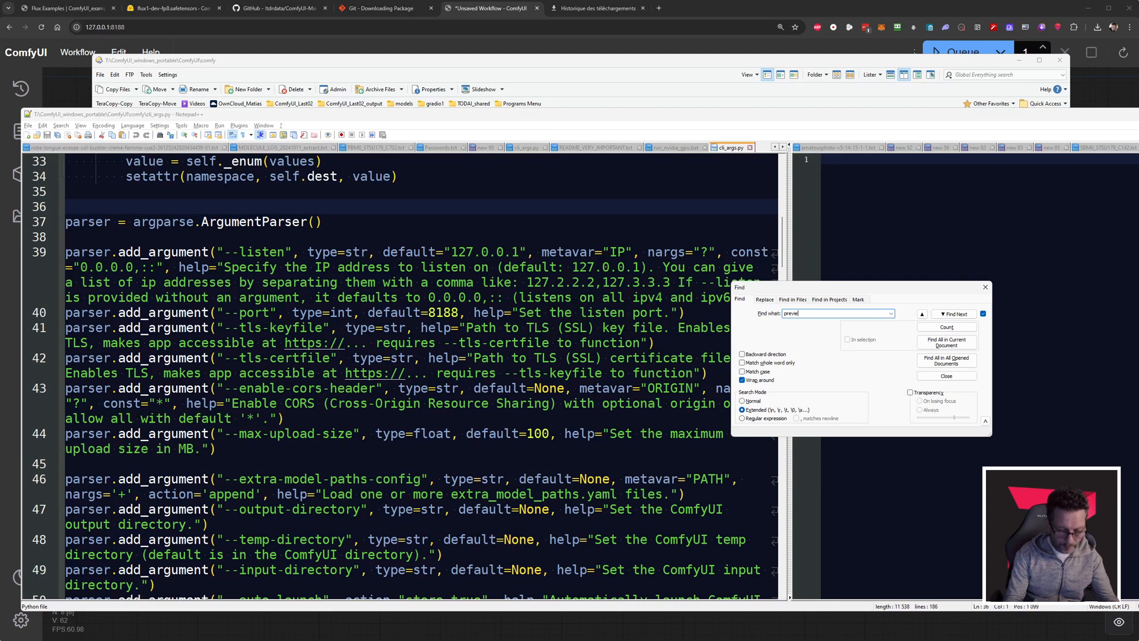
text(w)
key(Return)
click(232, 373)
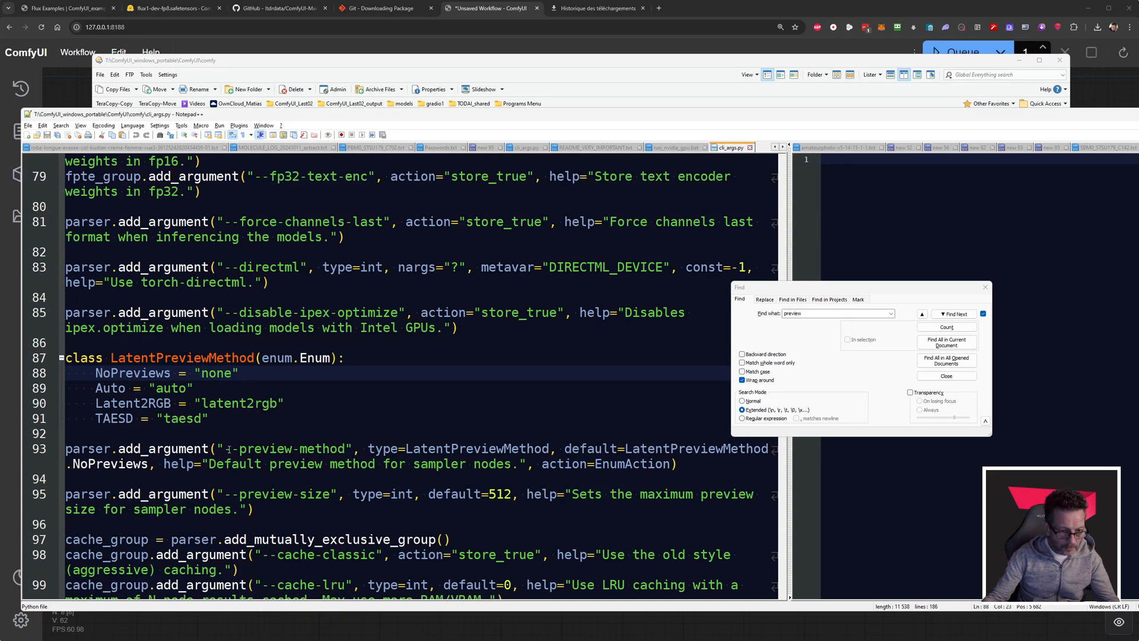
drag(225, 450, 345, 450)
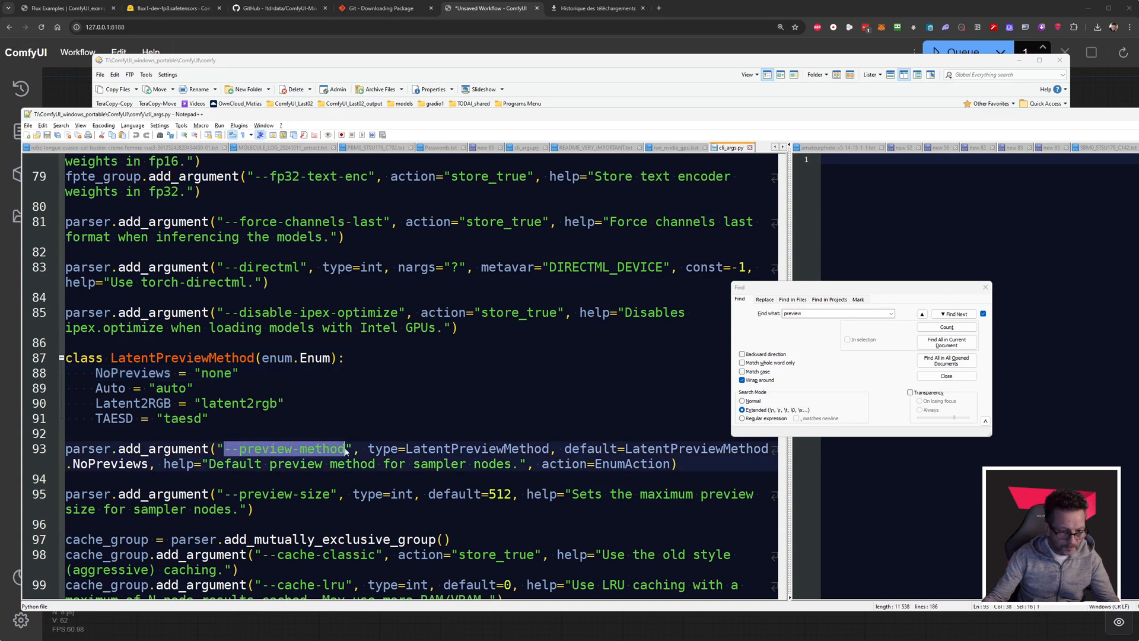
double_click(174, 390)
double_click(180, 419)
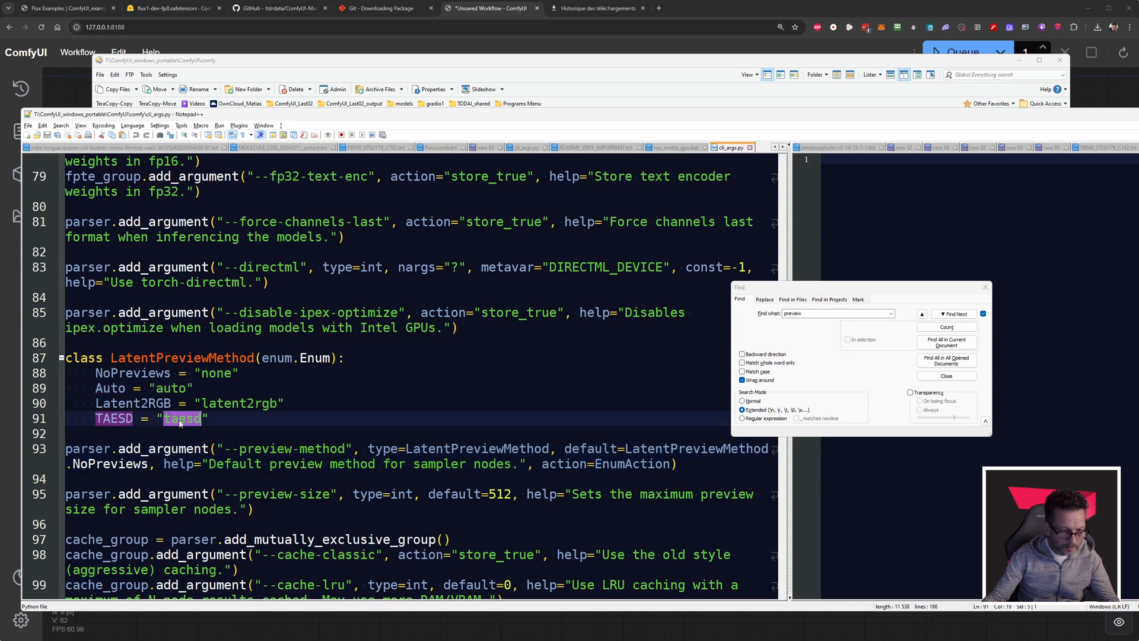
Copy --preview-method from cli_args.py and append it after ComfyUI_frontend@latest on the launch line of run_nvidia_gpu.bat.
drag(224, 450, 346, 451)
key(ctrl+c)
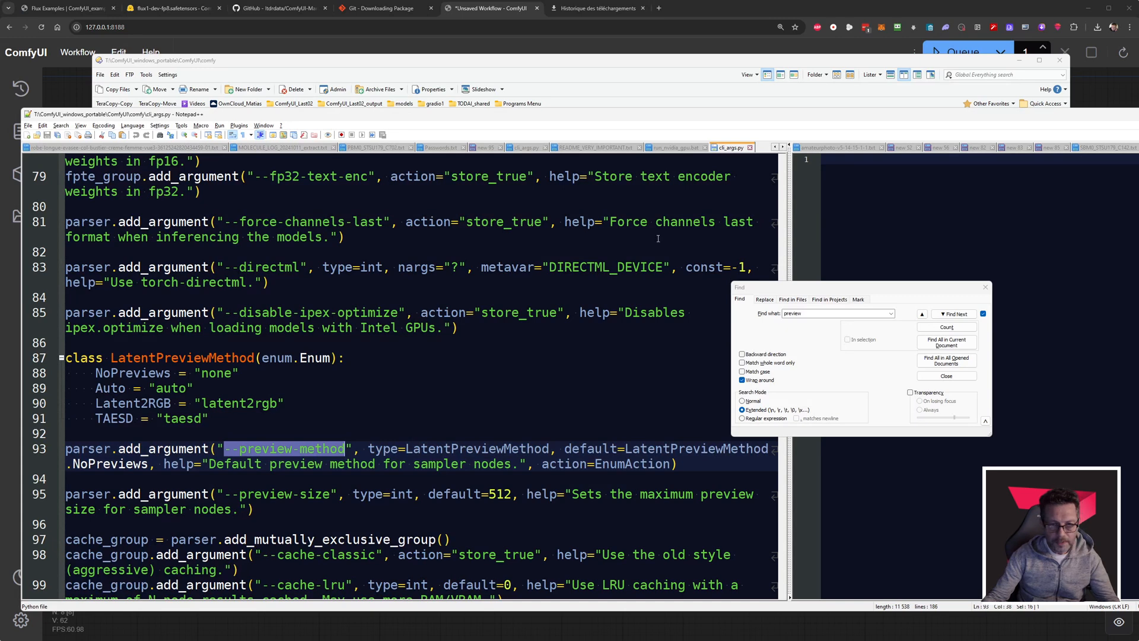
click(674, 149)
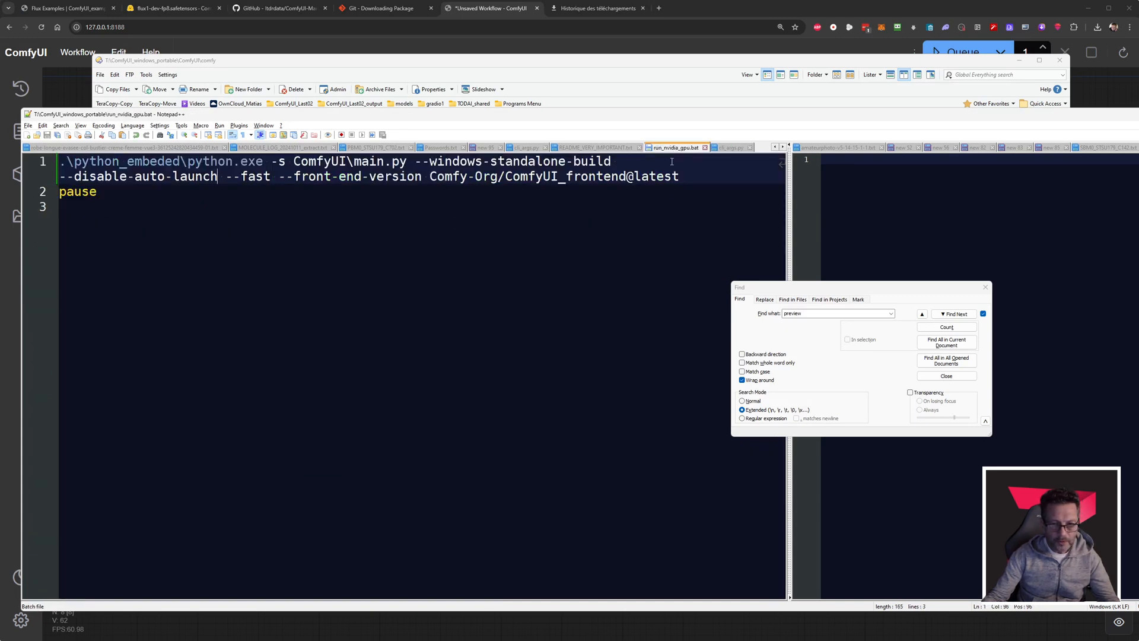
click(685, 177)
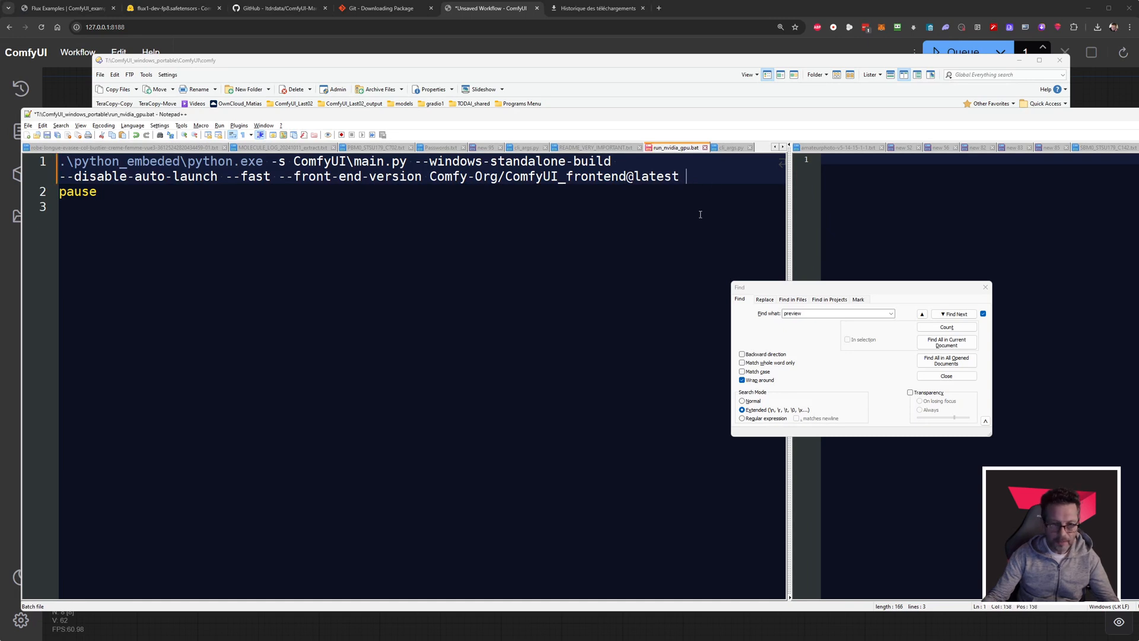
key(ctrl+v)
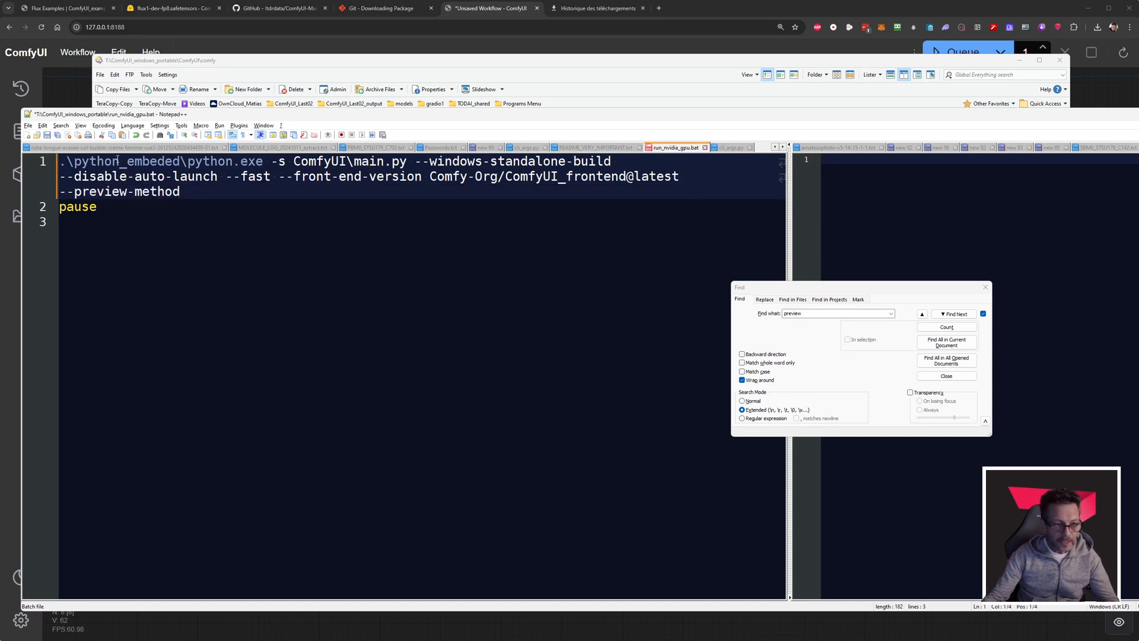
Set the --preview-method argument to auto and save run_nvidia_gpu.bat.
drag(117, 160, 207, 192)
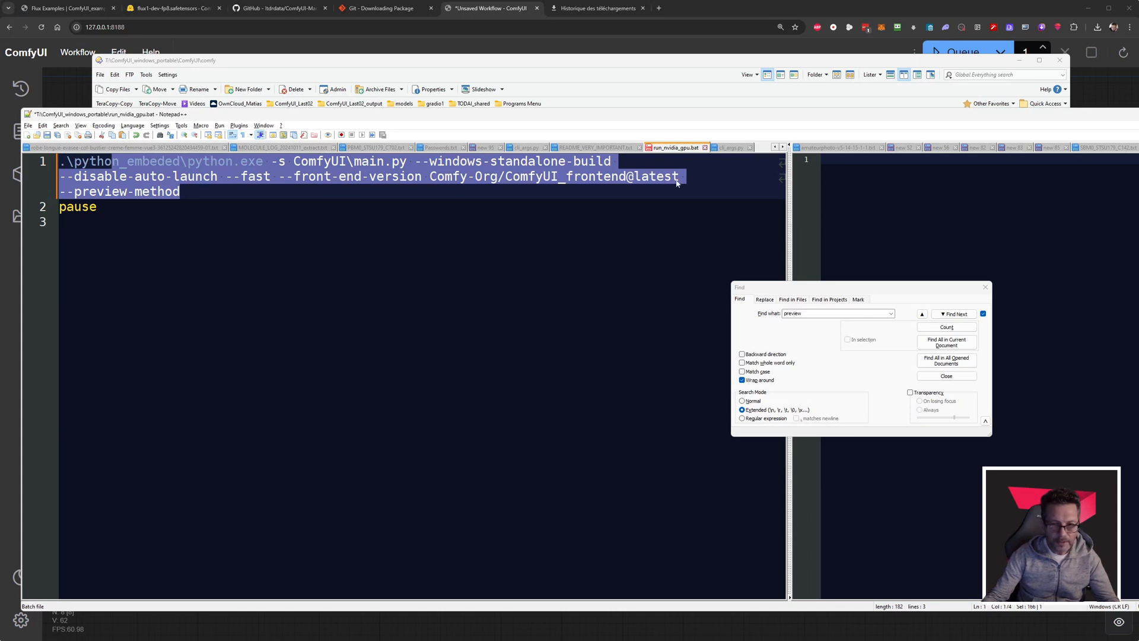
key(Down)
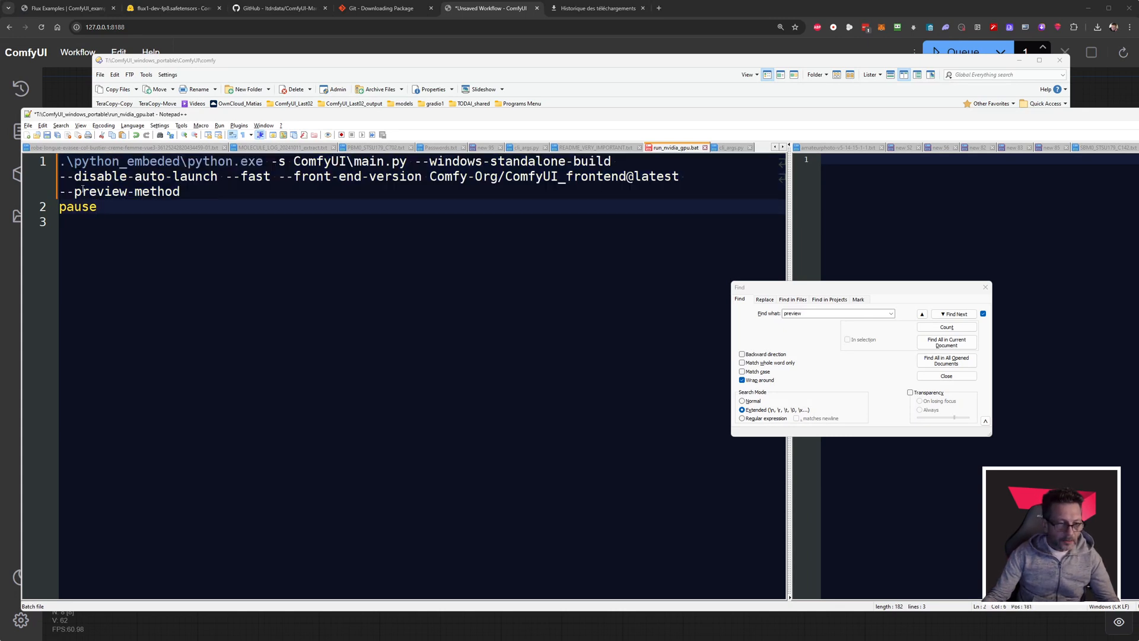
click(199, 190)
text(auto)
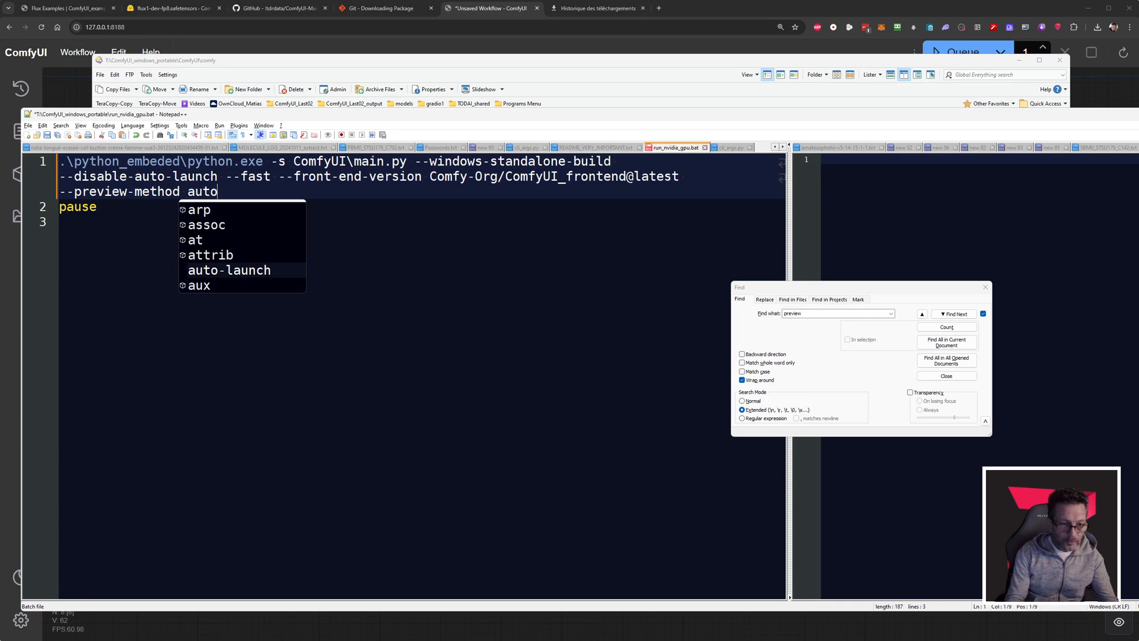
click(400, 247)
key(ctrl+s)
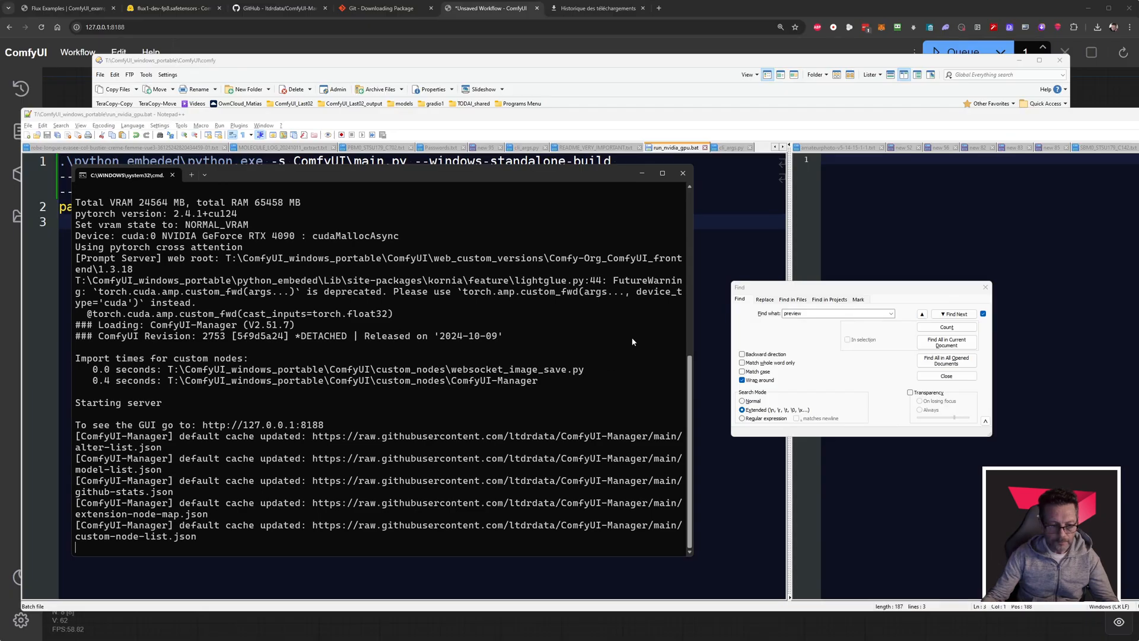
Close the running ComfyUI console and relaunch ComfyUI with run_nvidia_gpu.bat from the ComfyUI_windows_portable folder.
click(683, 174)
click(588, 96)
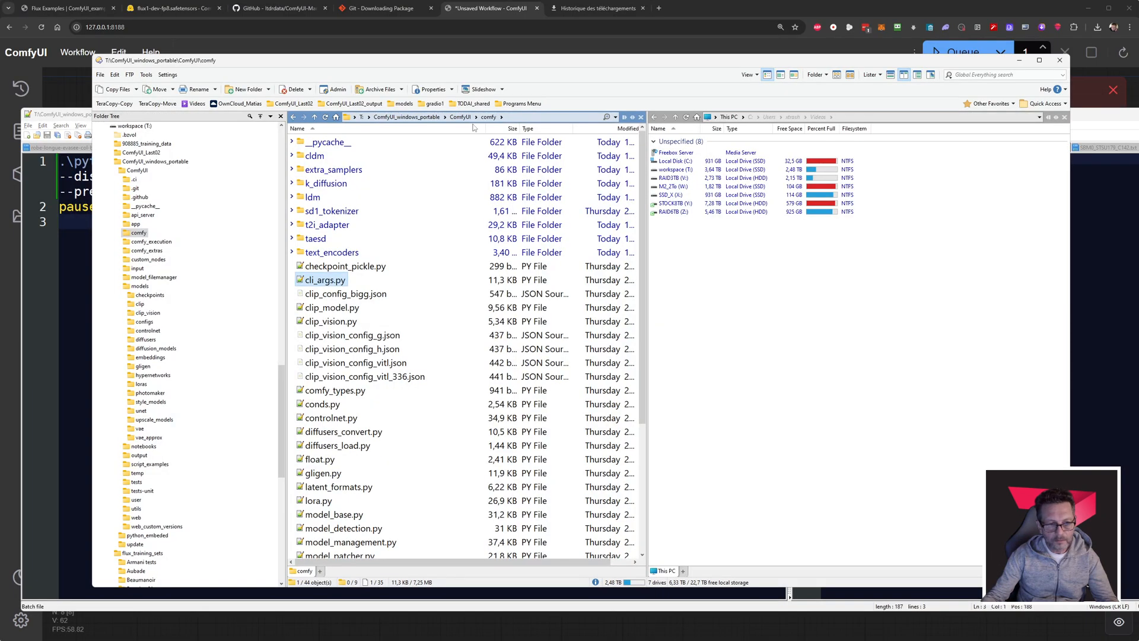
key(BackSpace)
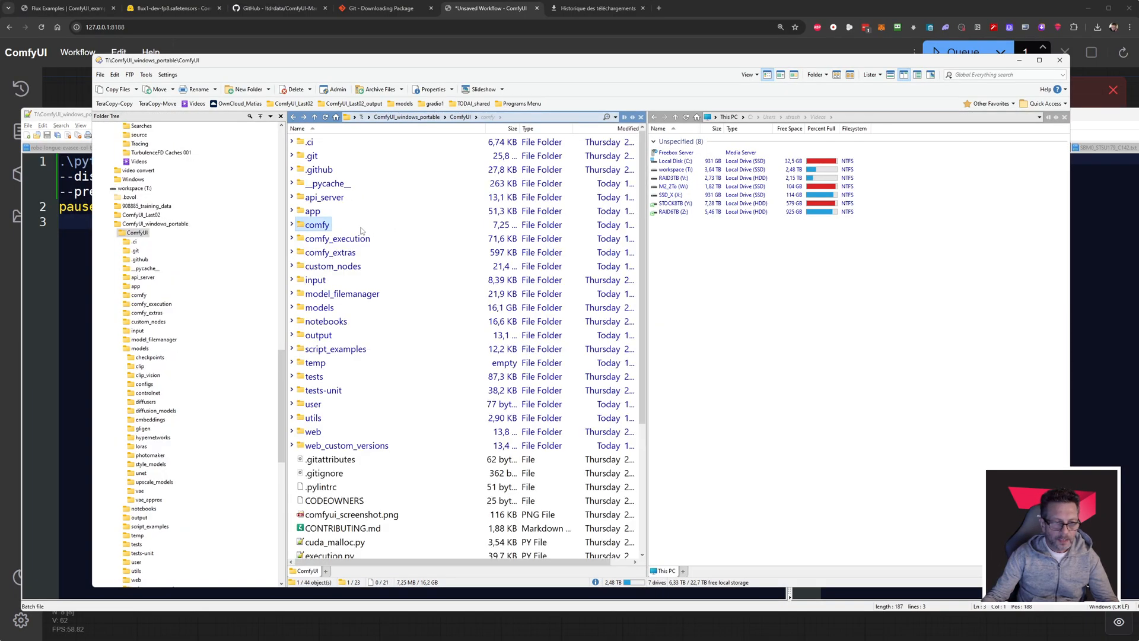
key(BackSpace)
click(334, 241)
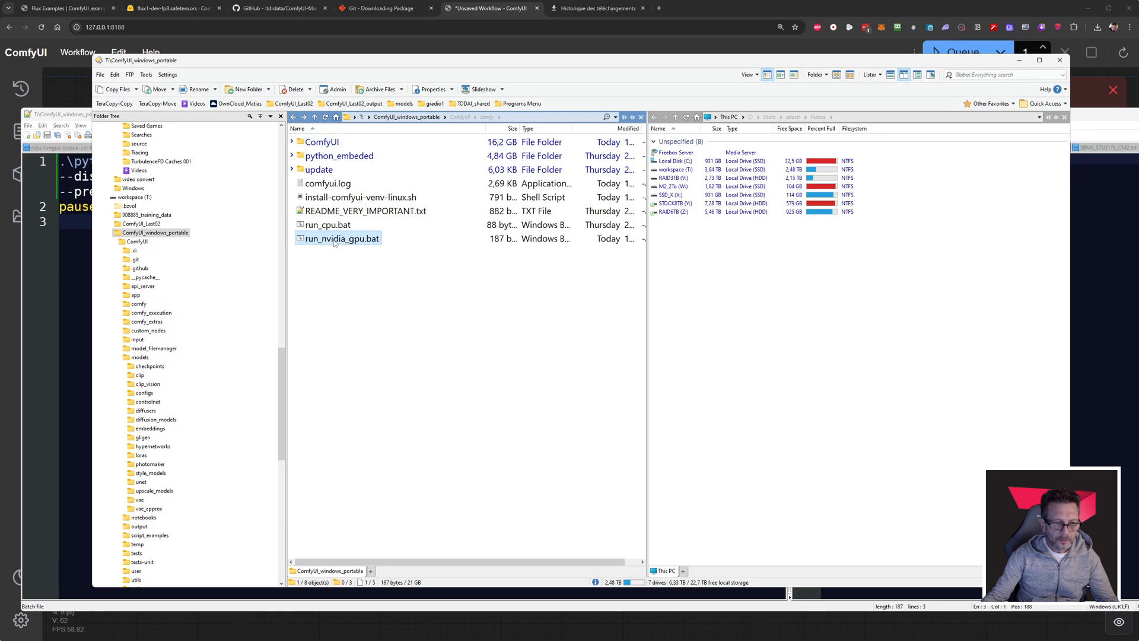
double_click(334, 240)
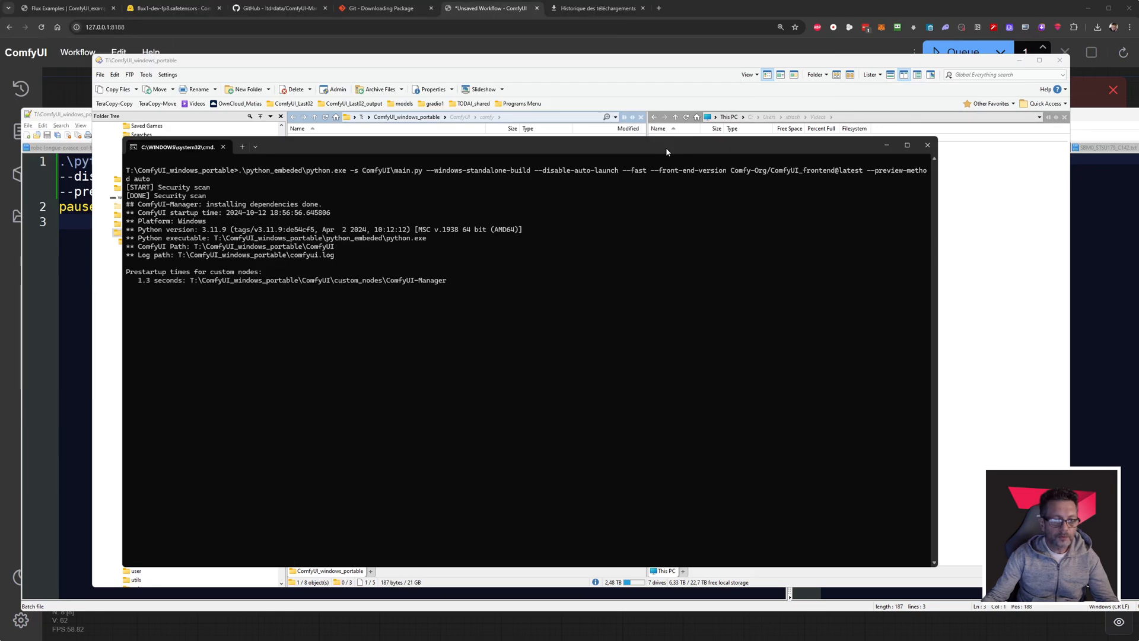
Enlarge the text in the new console and check the launch command for the --preview-method auto argument.
drag(666, 147, 678, 145)
ctrl+scroll(552, 297, up, 4)
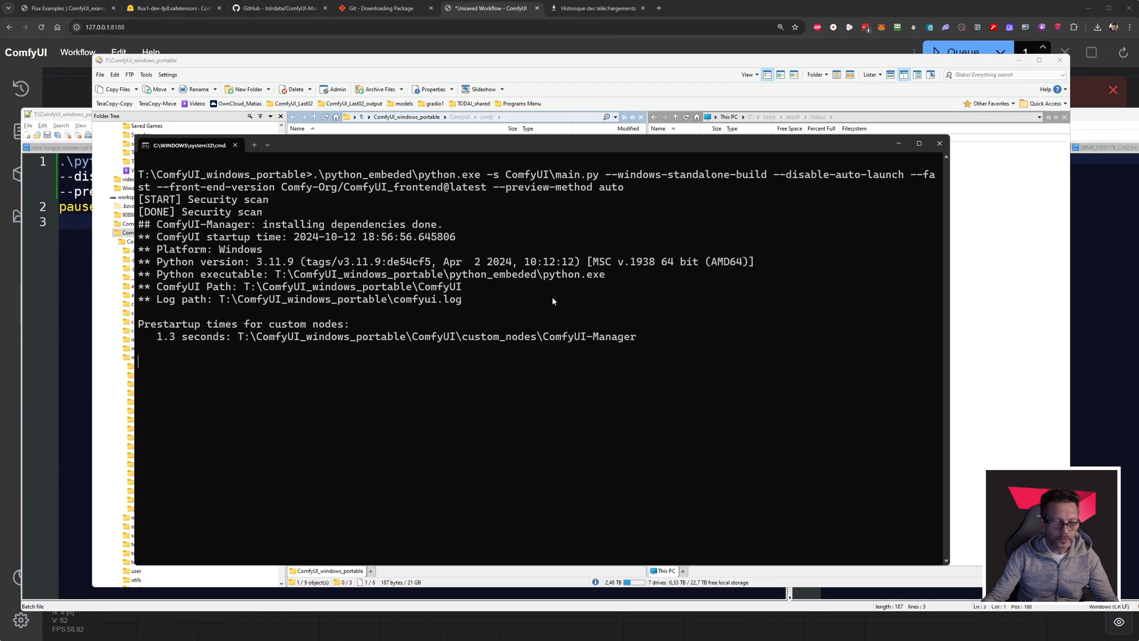
ctrl+scroll(540, 330, up, 1)
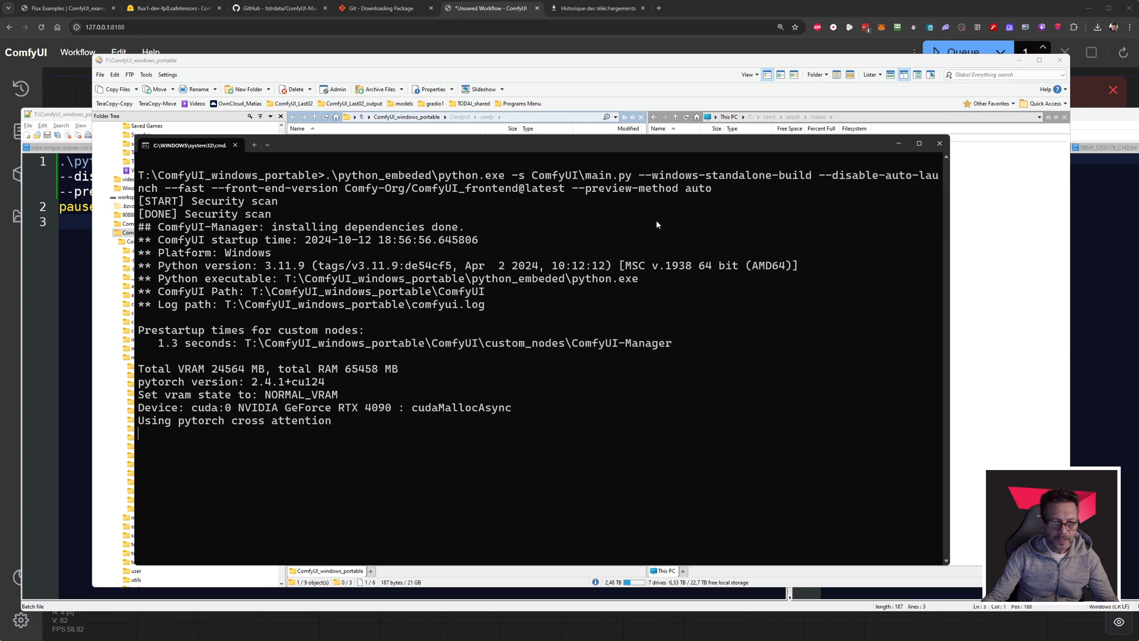
drag(572, 188, 712, 188)
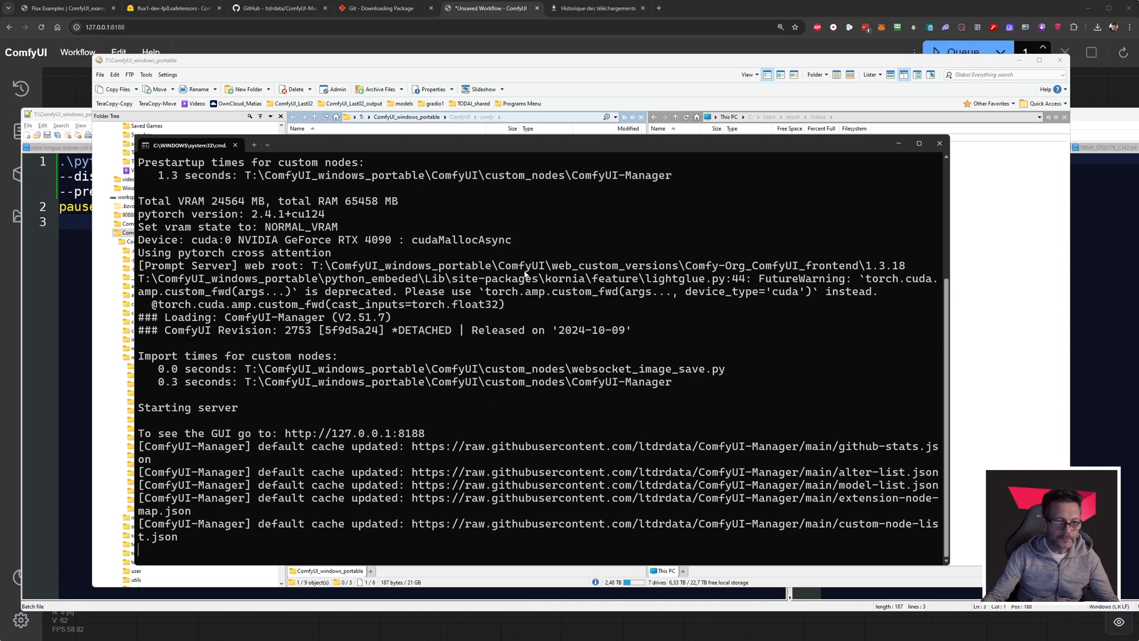
Open the ComfyUI\models\vae_approx folder in the file manager and select all the encoder and decoder .pth files.
click(515, 64)
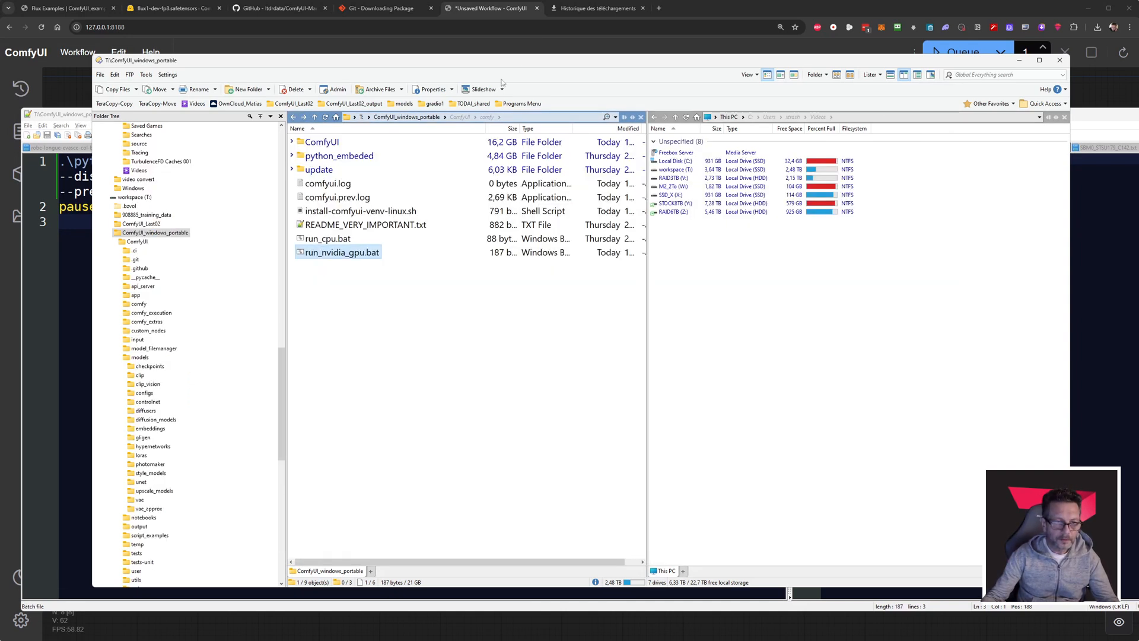
double_click(321, 145)
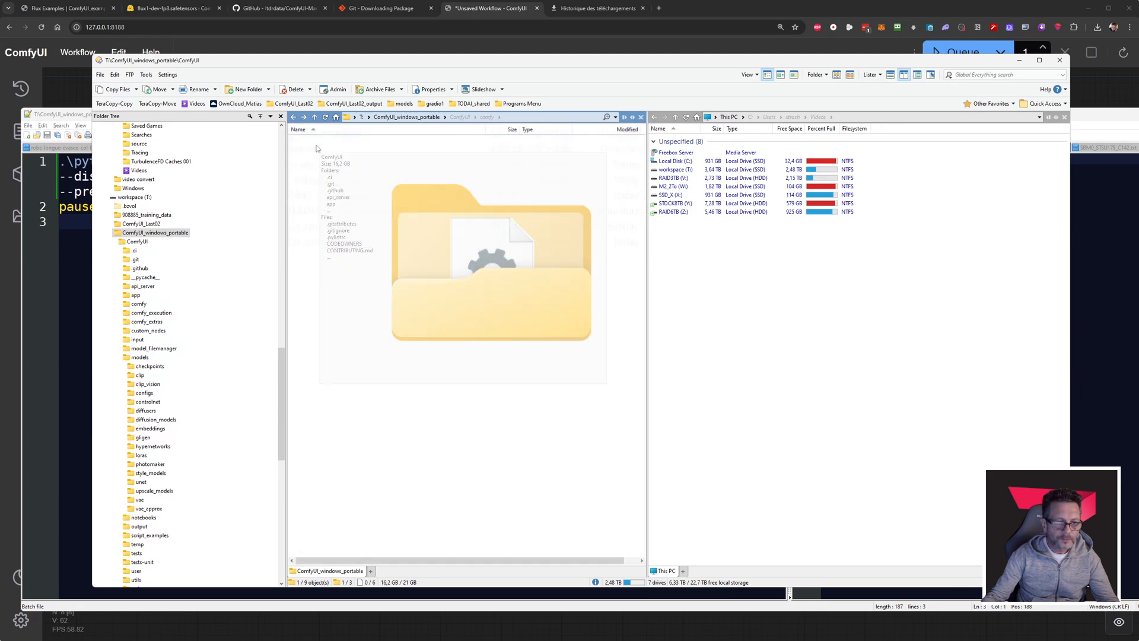
double_click(321, 308)
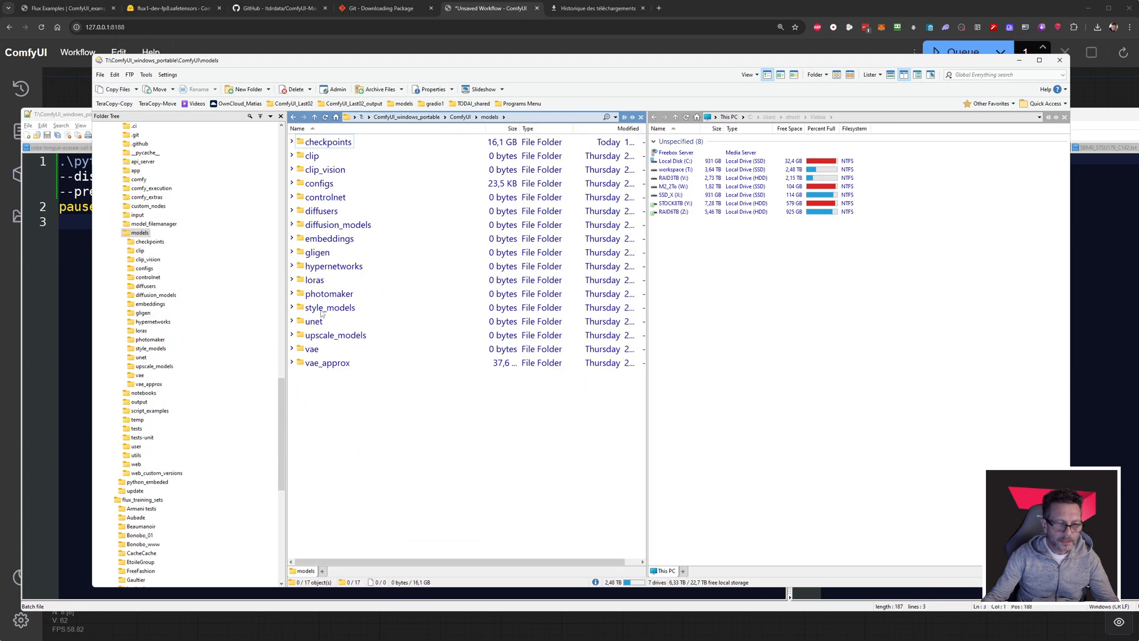
double_click(335, 368)
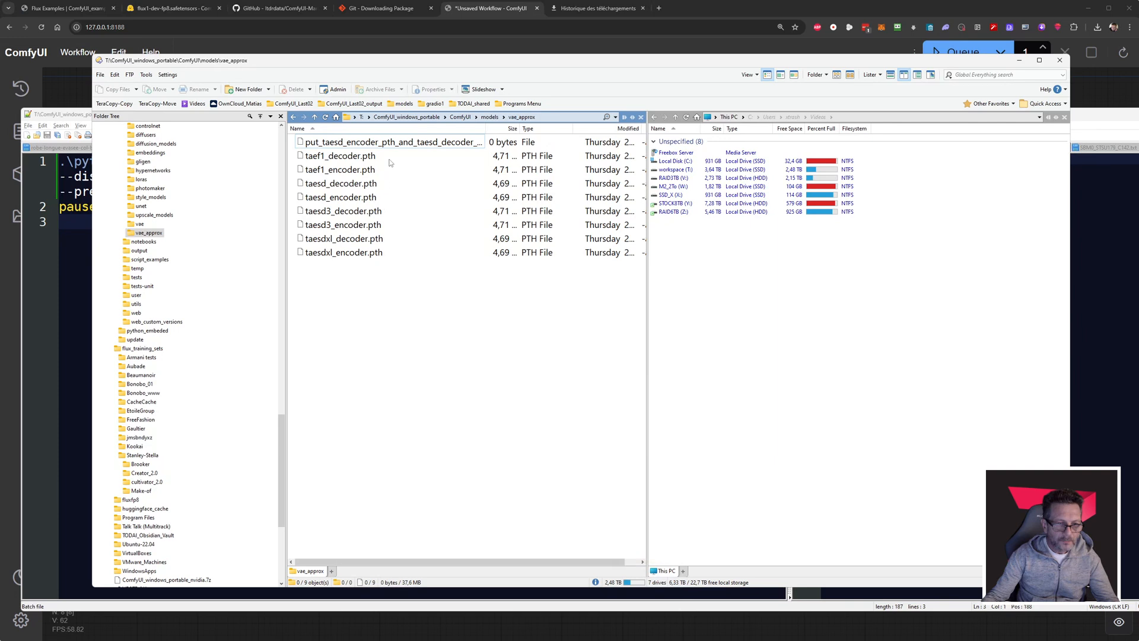
drag(390, 162, 382, 265)
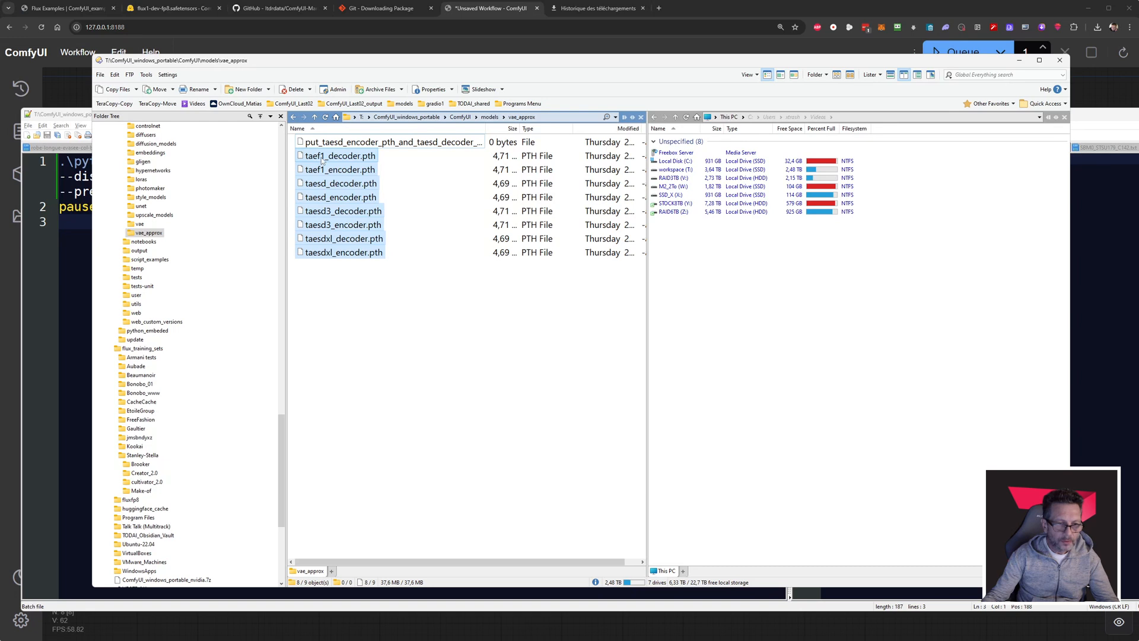
Select taef1_decoder.pth and taef1_encoder.pth, widen the Size column to check their file sizes, and return to the ComfyUI folder.
click(313, 157)
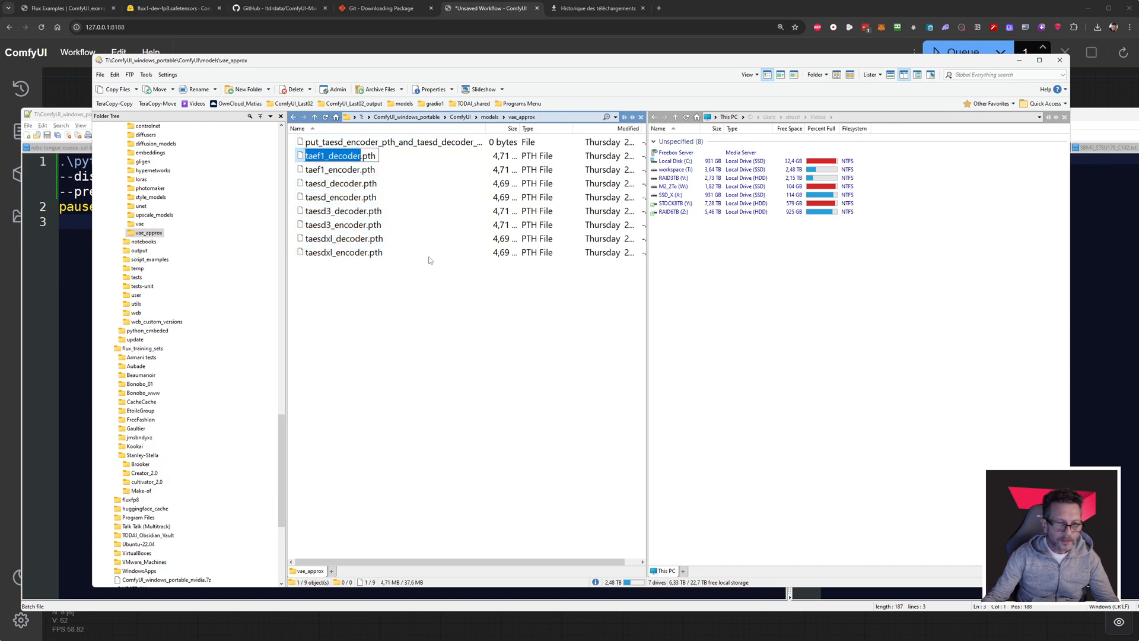
key(Escape)
shift+click(384, 173)
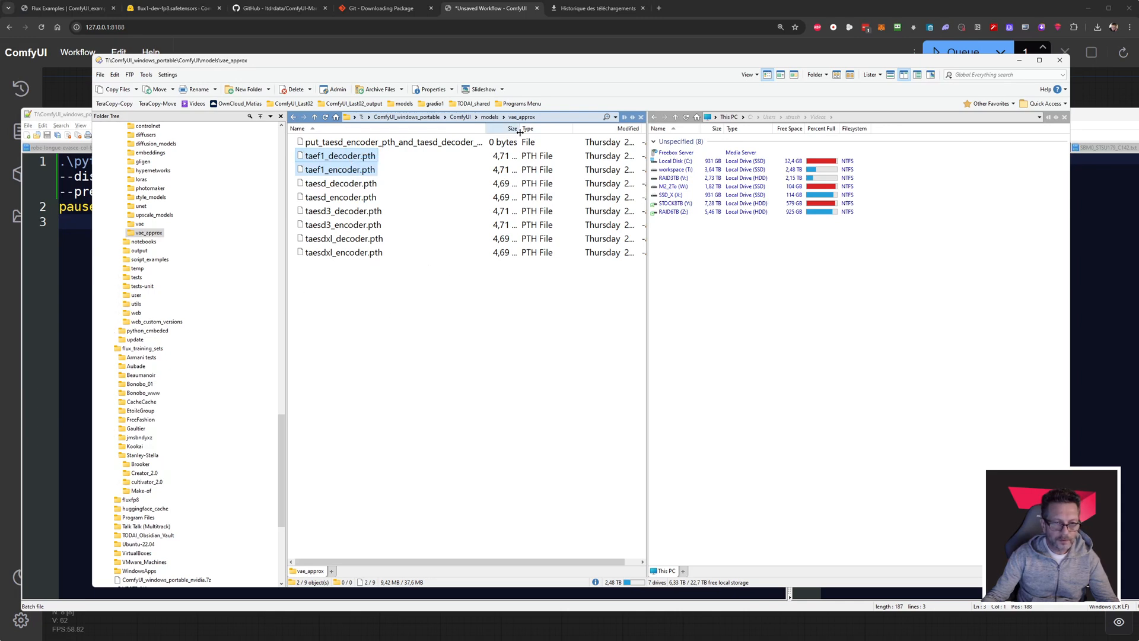
drag(520, 128, 535, 128)
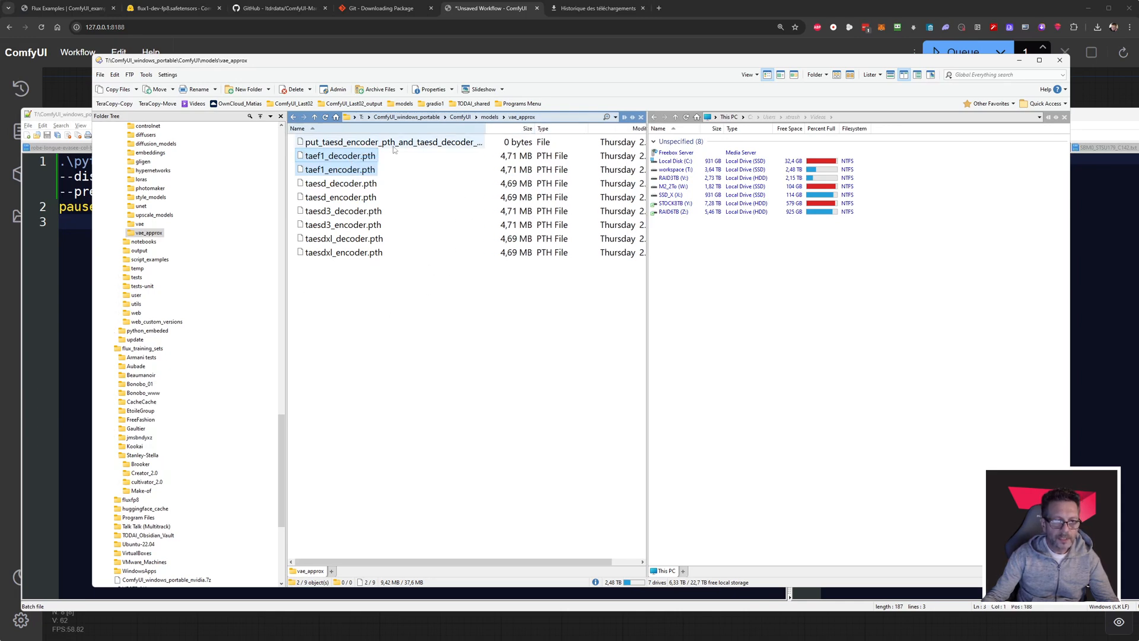
key(BackSpace)
key(BackSpace)
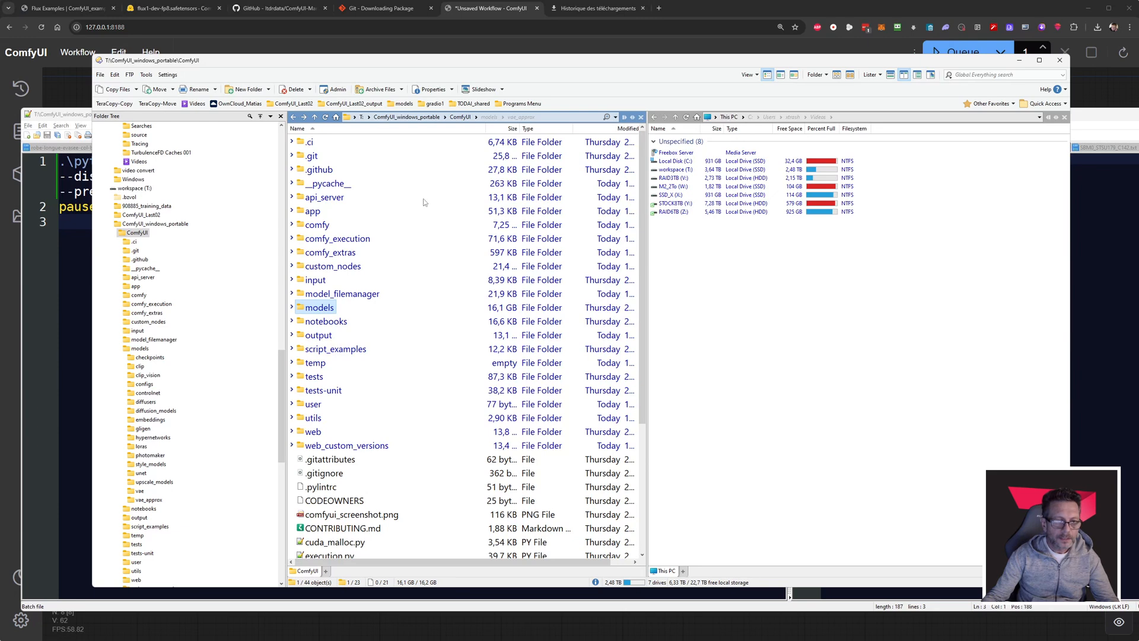
Switch to ComfyUI in the browser and queue the Flux workflow with the midnight river prompt.
click(789, 13)
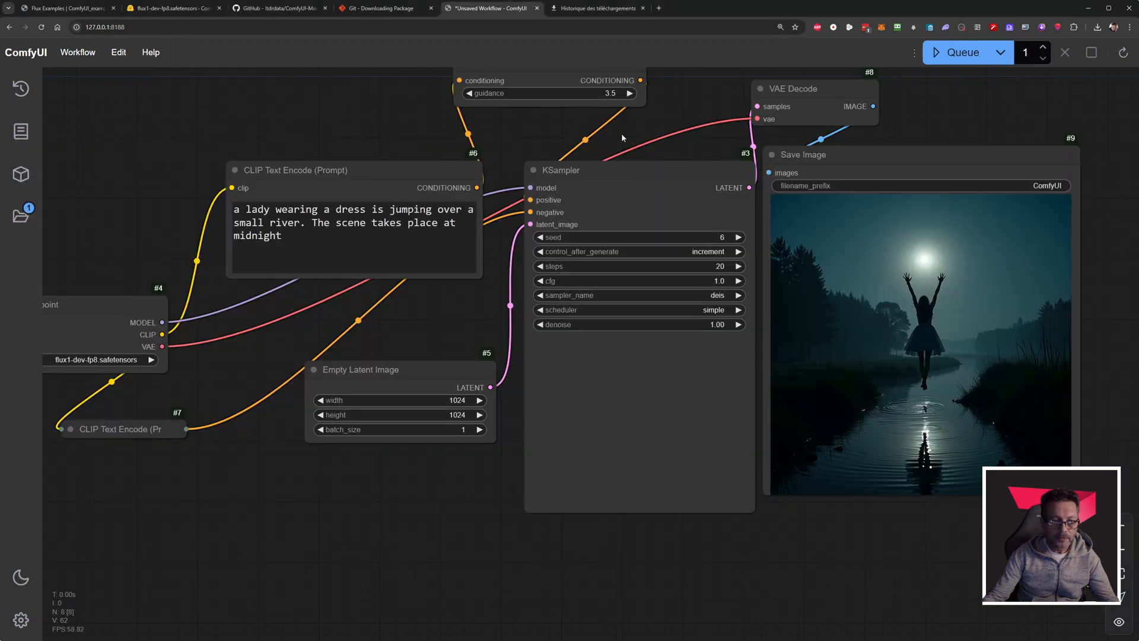
drag(639, 131, 578, 142)
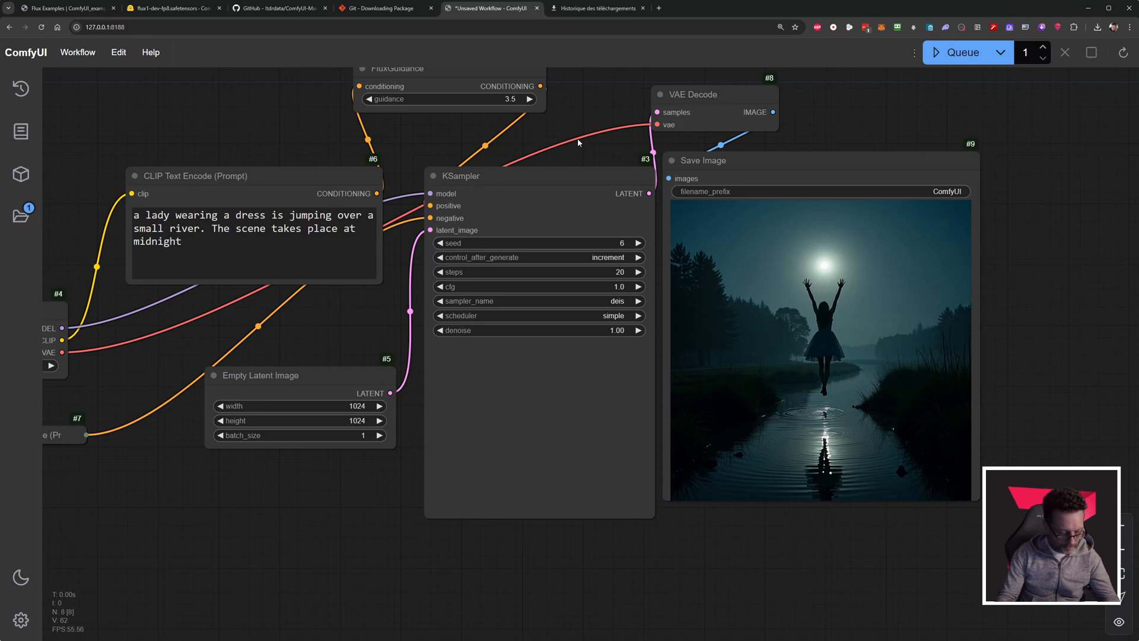
click(966, 63)
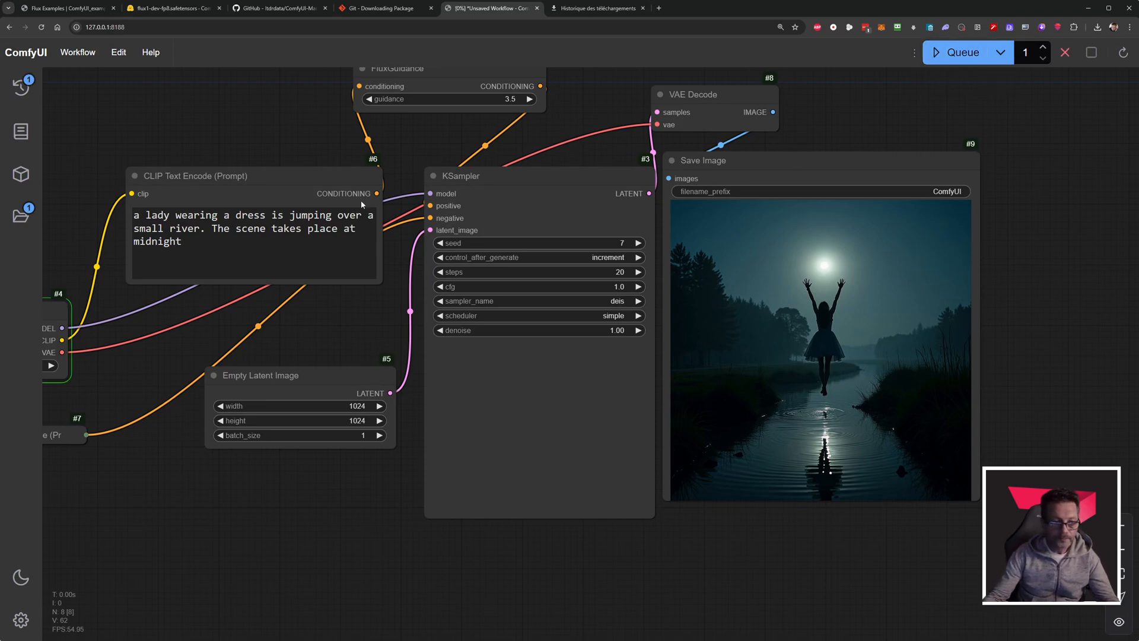
Follow the run across the workflow's nodes and check the GPU load in the MSI Afterburner hardware monitor.
drag(312, 327, 482, 314)
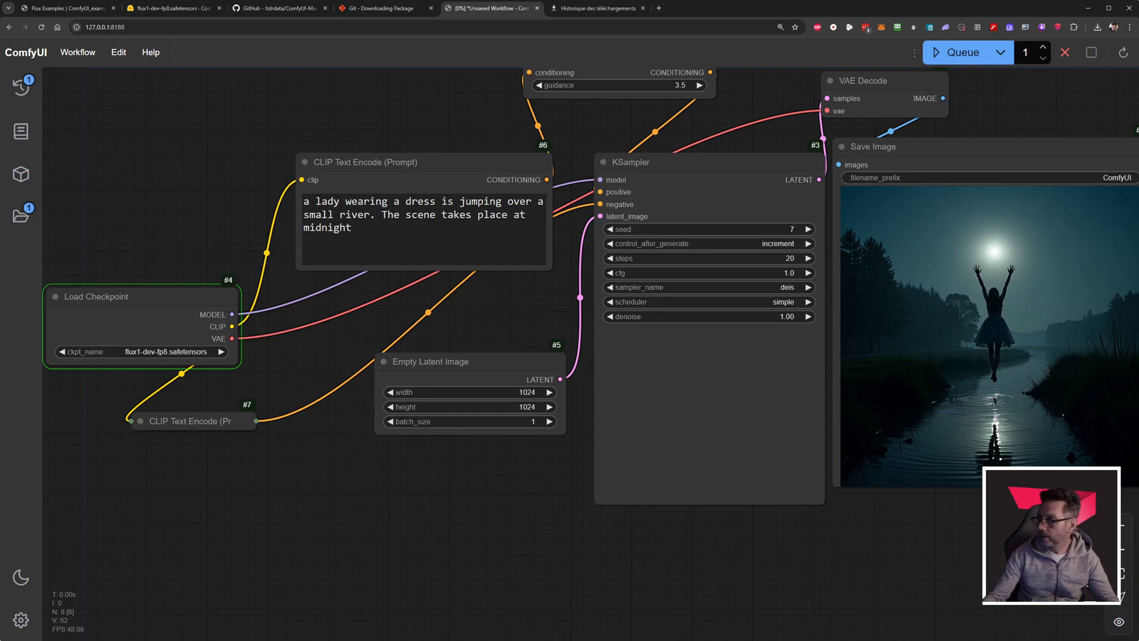
drag(1138, 69, 716, 103)
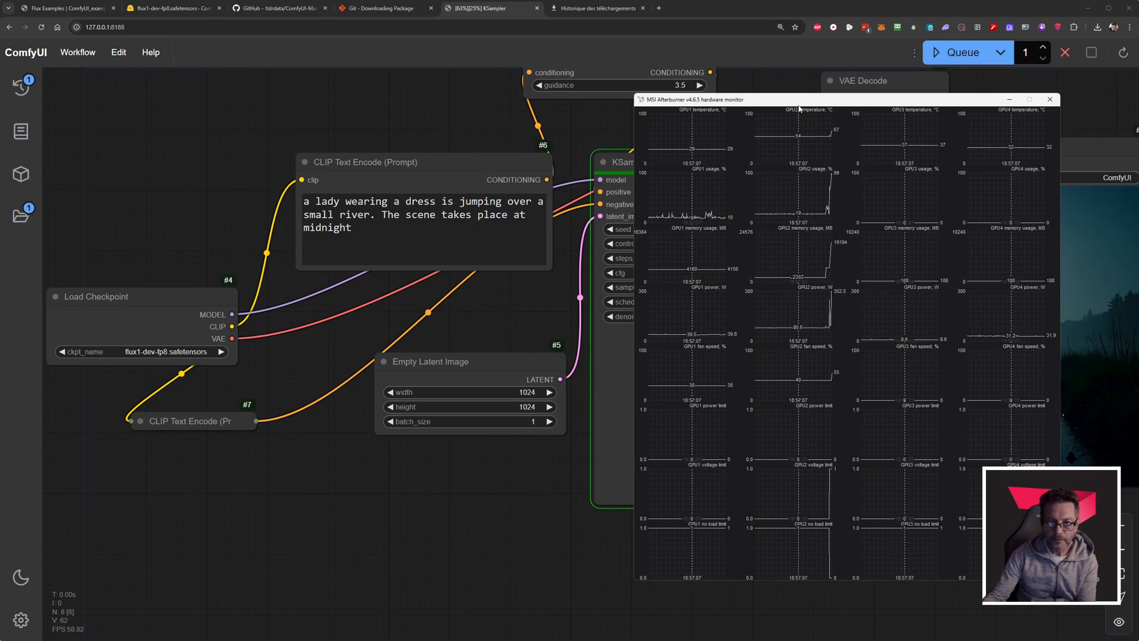
drag(798, 102, 1138, 81)
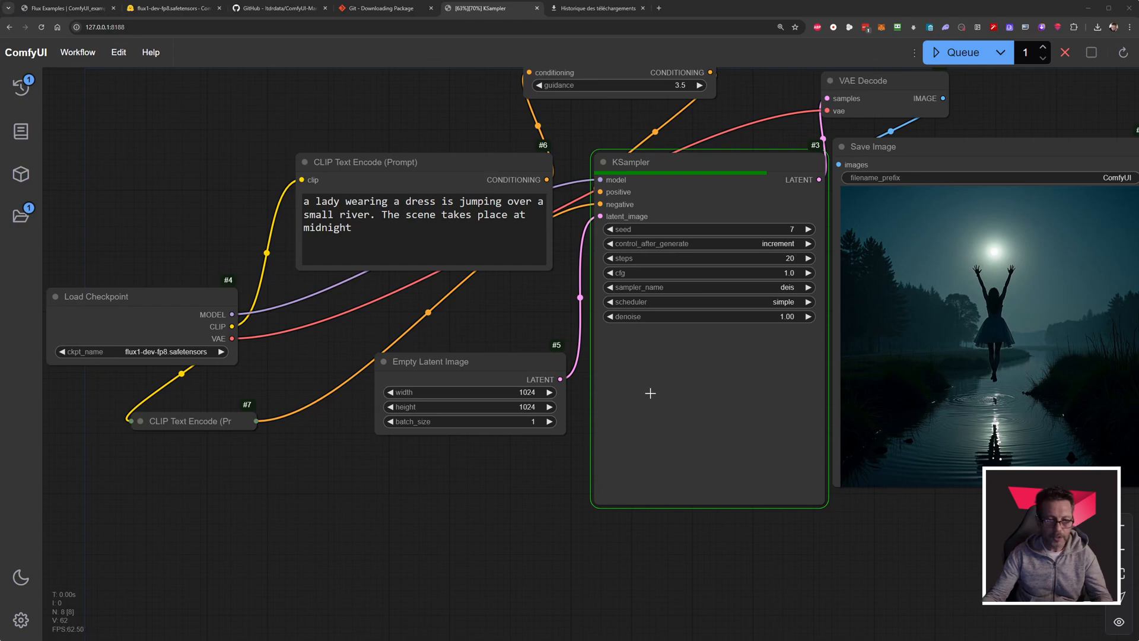
drag(542, 337, 255, 334)
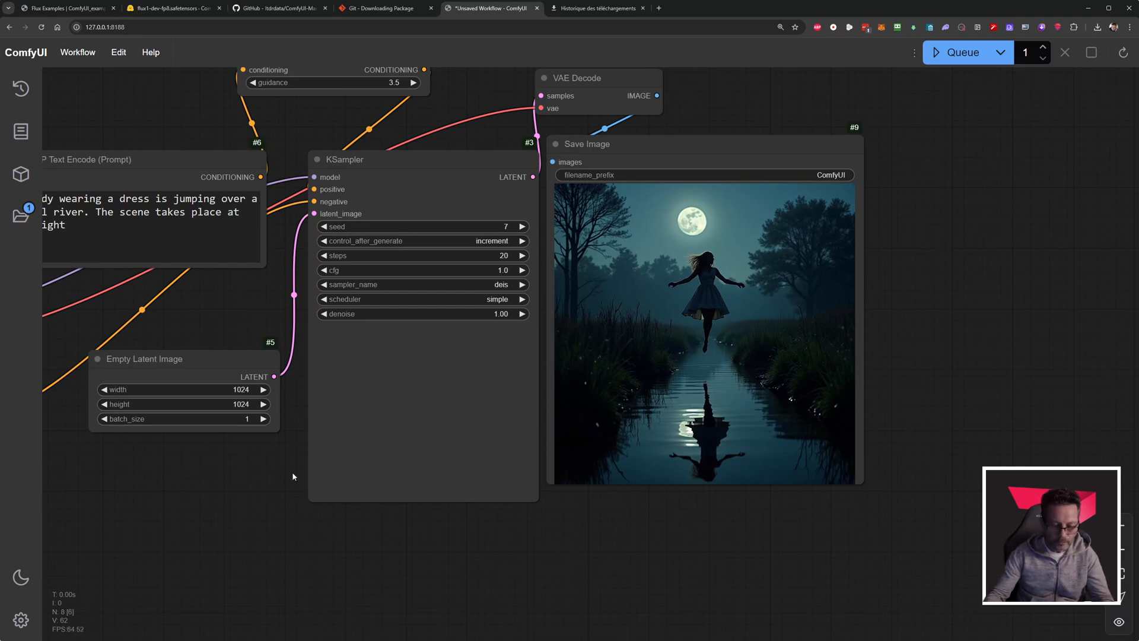
Queue the workflow again, reload the ComfyUI page to load the Manager, and run the workflow once more.
key(ctrl+Return)
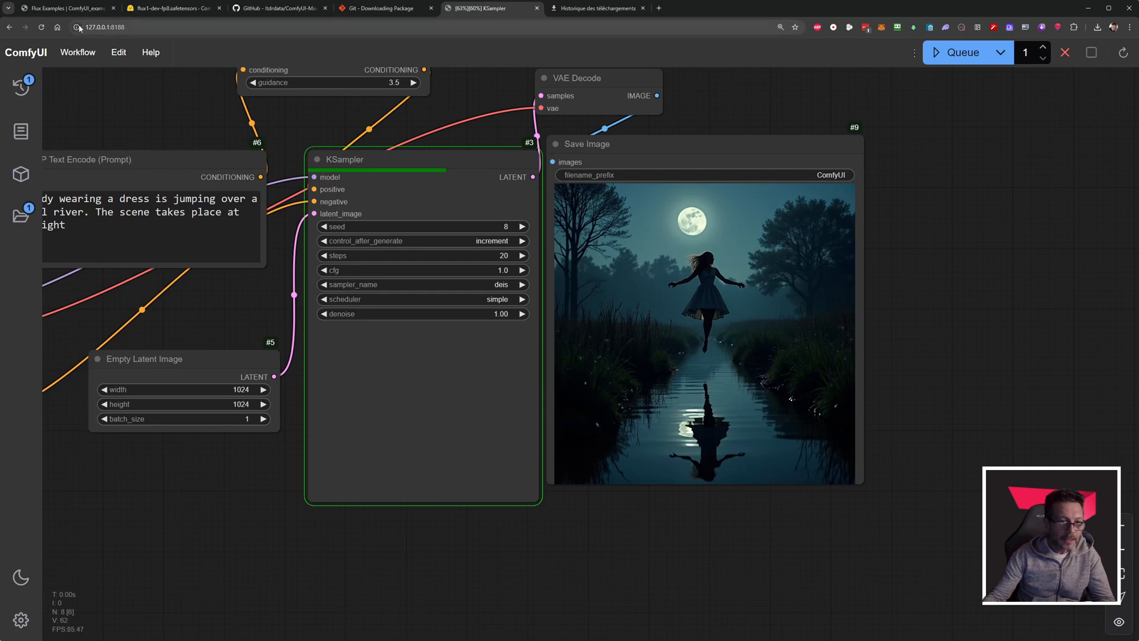
click(41, 28)
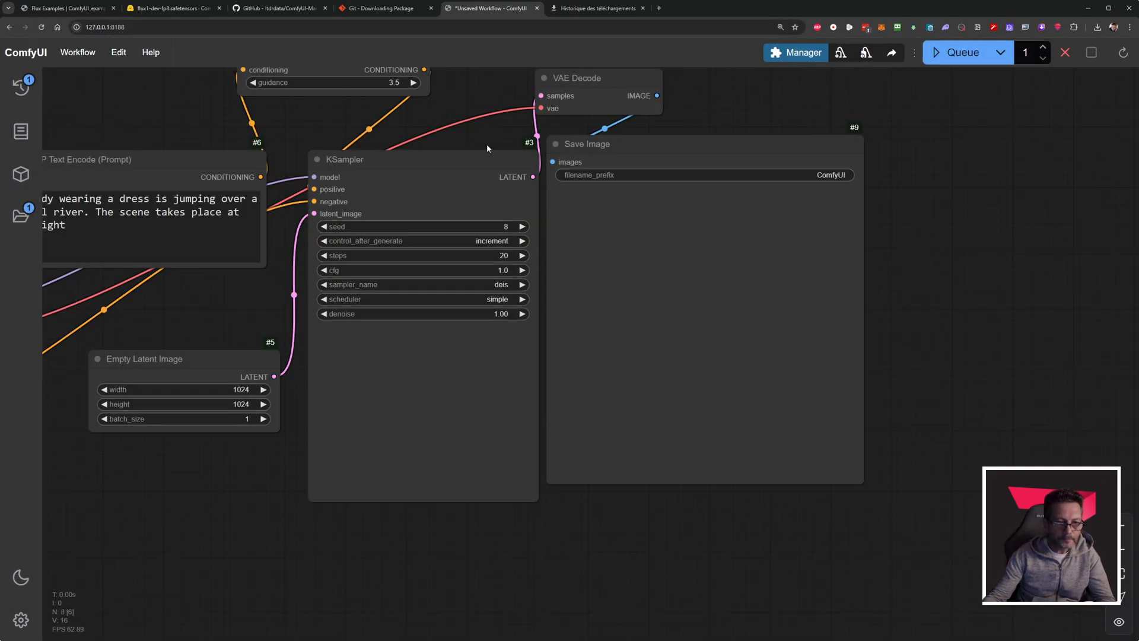
drag(489, 134, 550, 193)
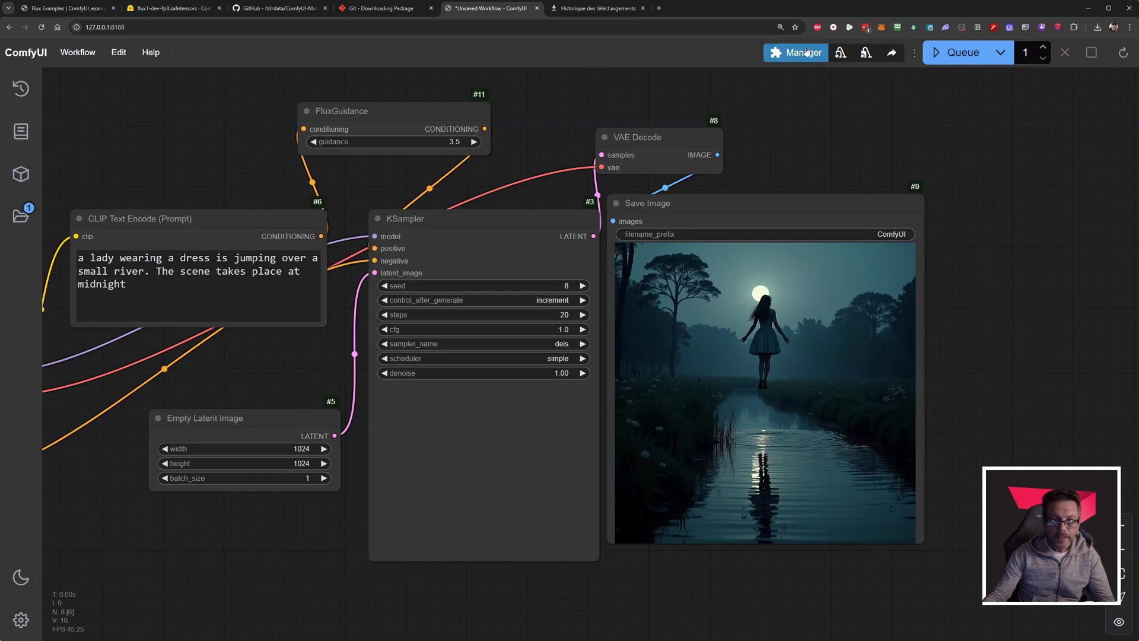
click(957, 53)
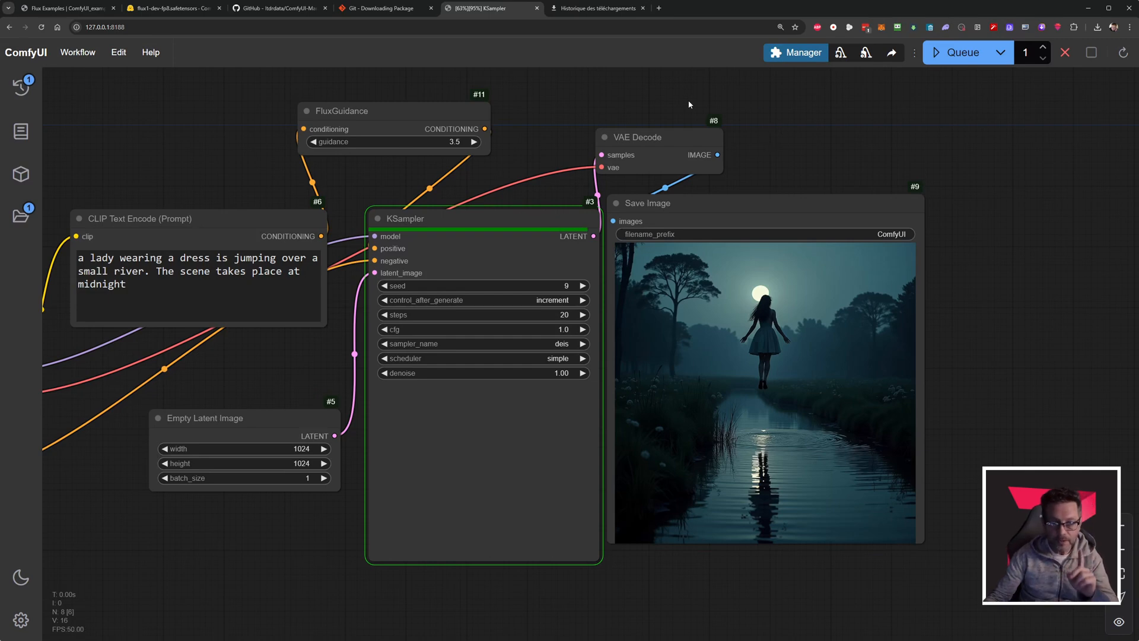
Set the preview method to TAESD (slow) in the ComfyUI Manager Menu and close it.
click(799, 59)
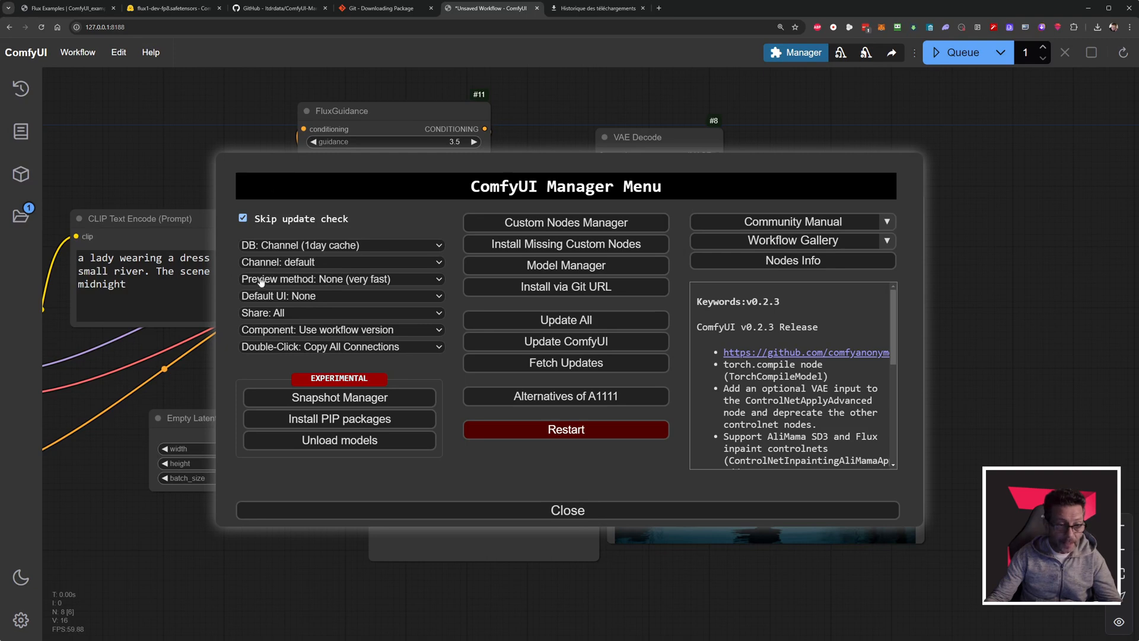
click(300, 282)
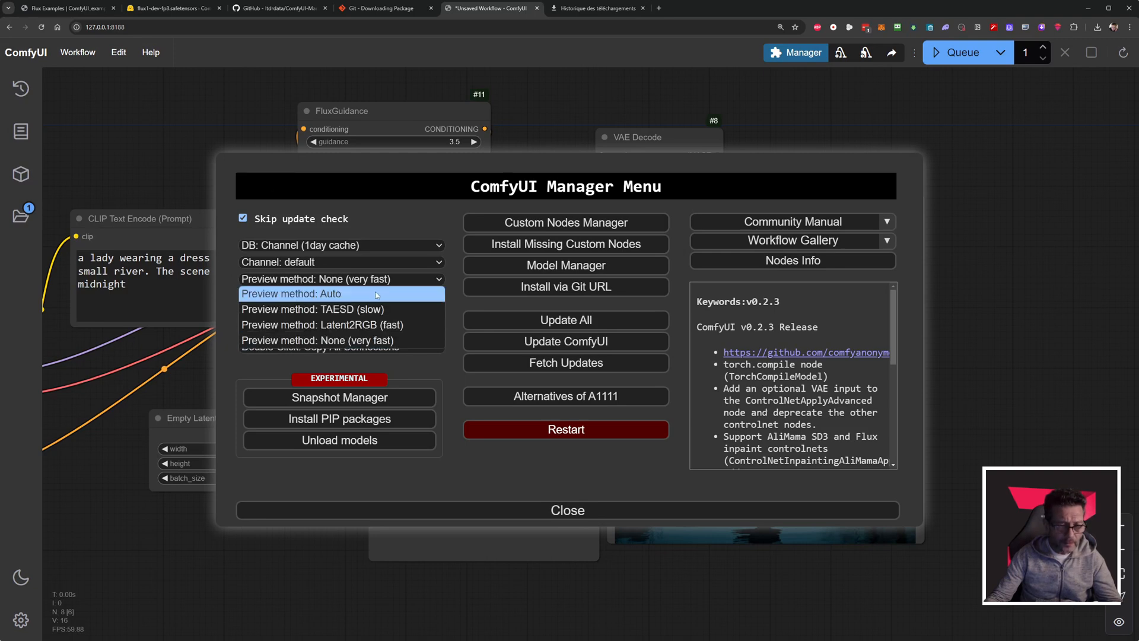
click(343, 310)
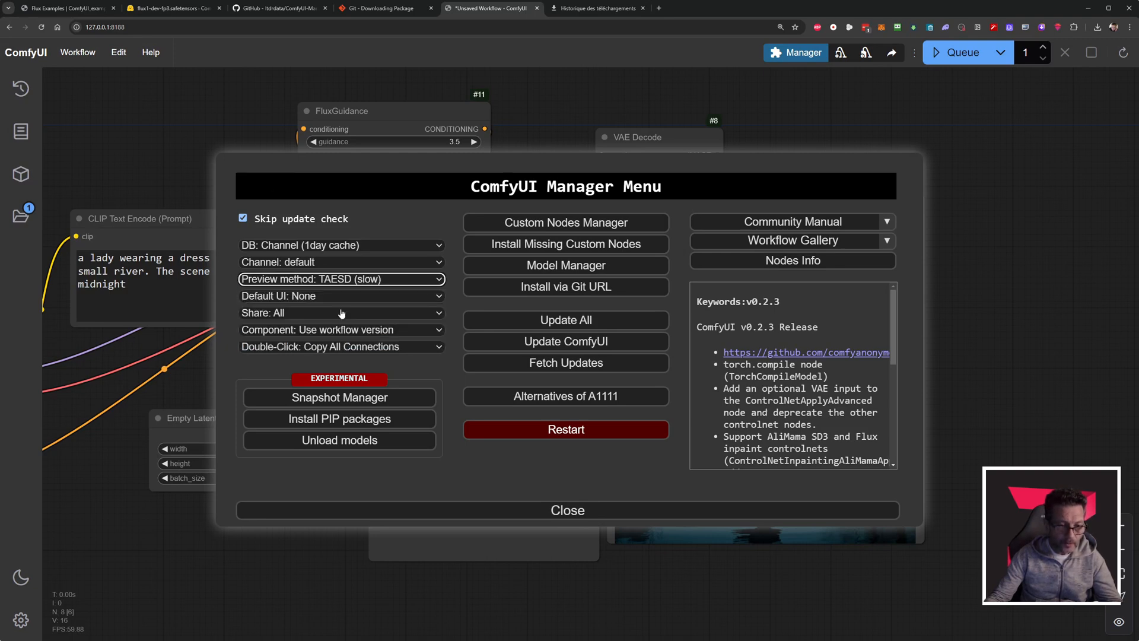
click(567, 510)
Queue the workflow and examine the live preview in the KSampler node while the image generates.
click(965, 53)
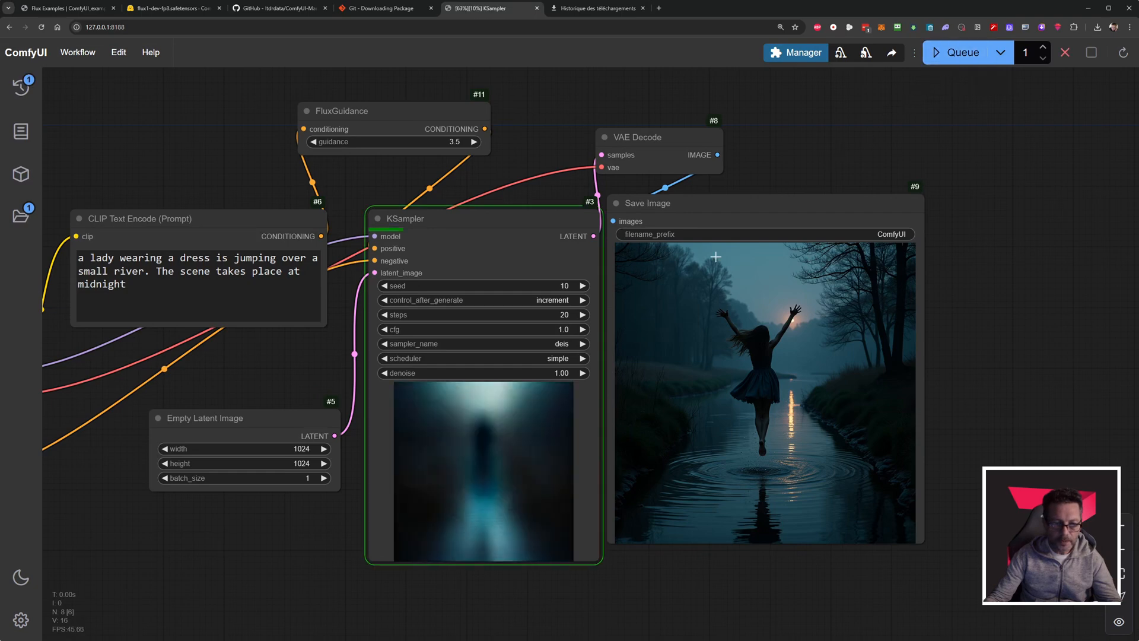
scroll(478, 460, up, 4)
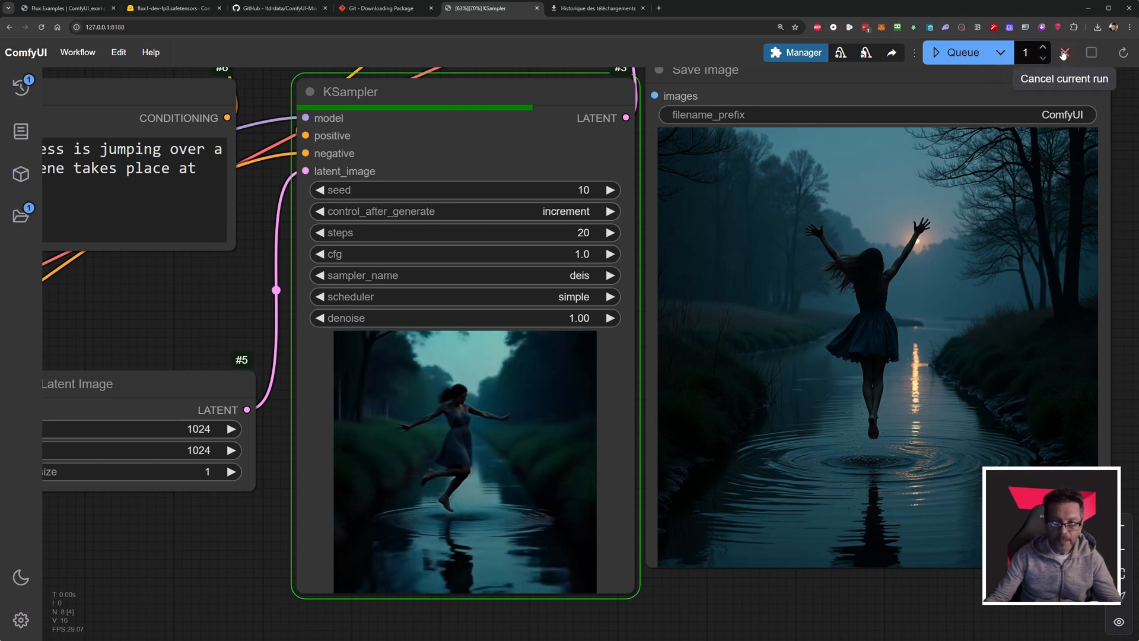
scroll(642, 302, down, 4)
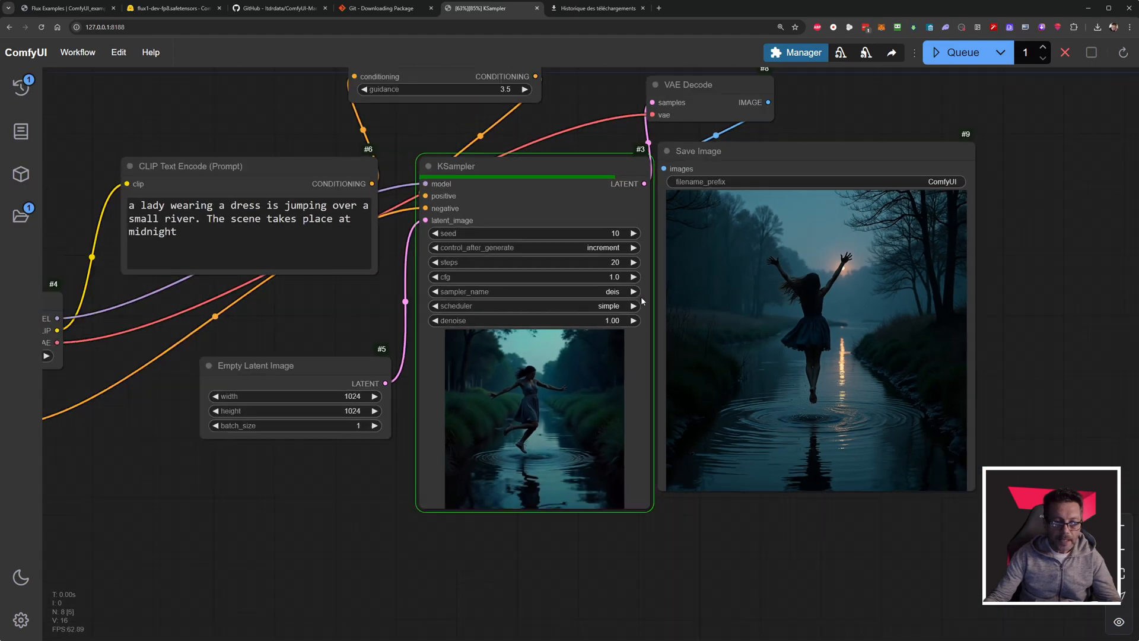
scroll(642, 302, down, 1)
scroll(639, 120, down, 2)
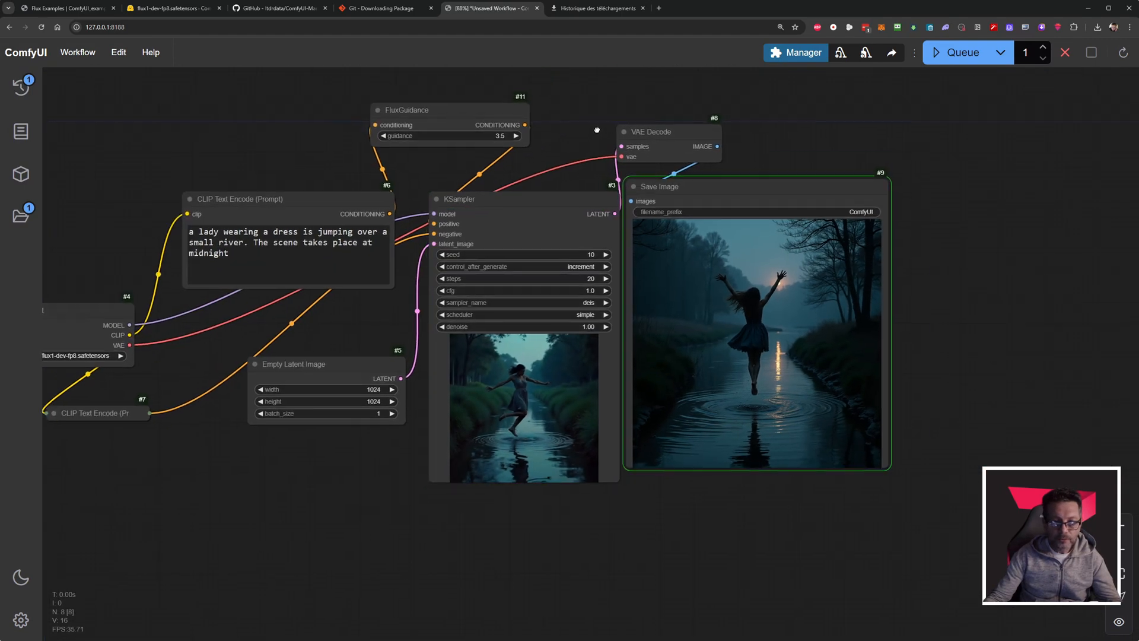
Check the preview method setting in the ComfyUI Manager Menu and close it.
click(788, 55)
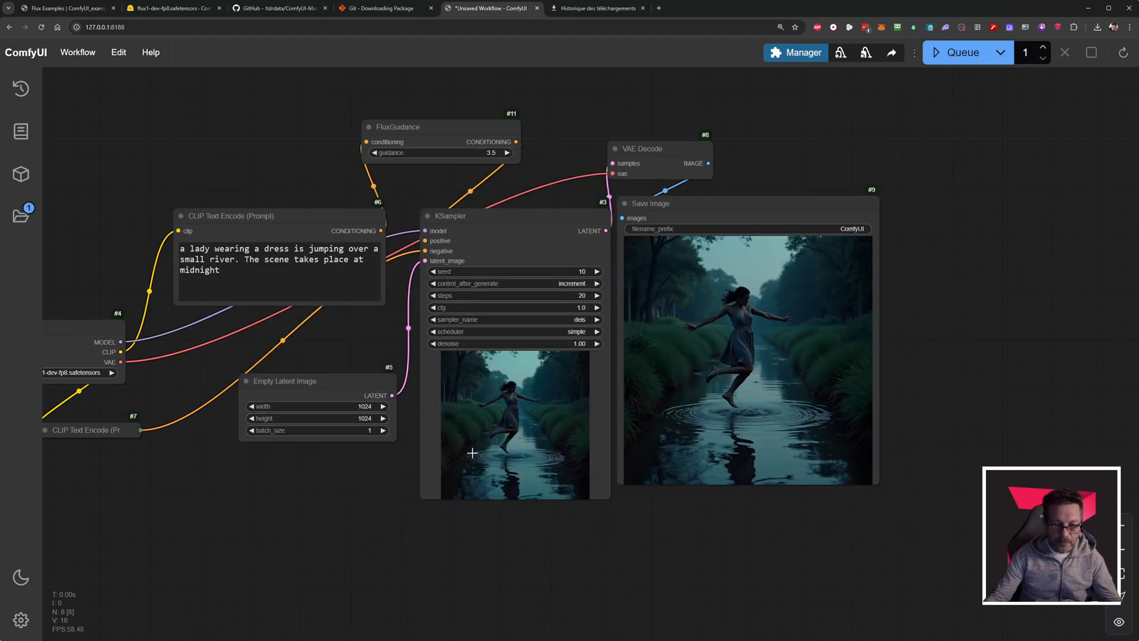
click(567, 512)
Set the Empty Latent Image node to width 640, height 640 and batch size 5, and queue the workflow.
drag(305, 381, 264, 344)
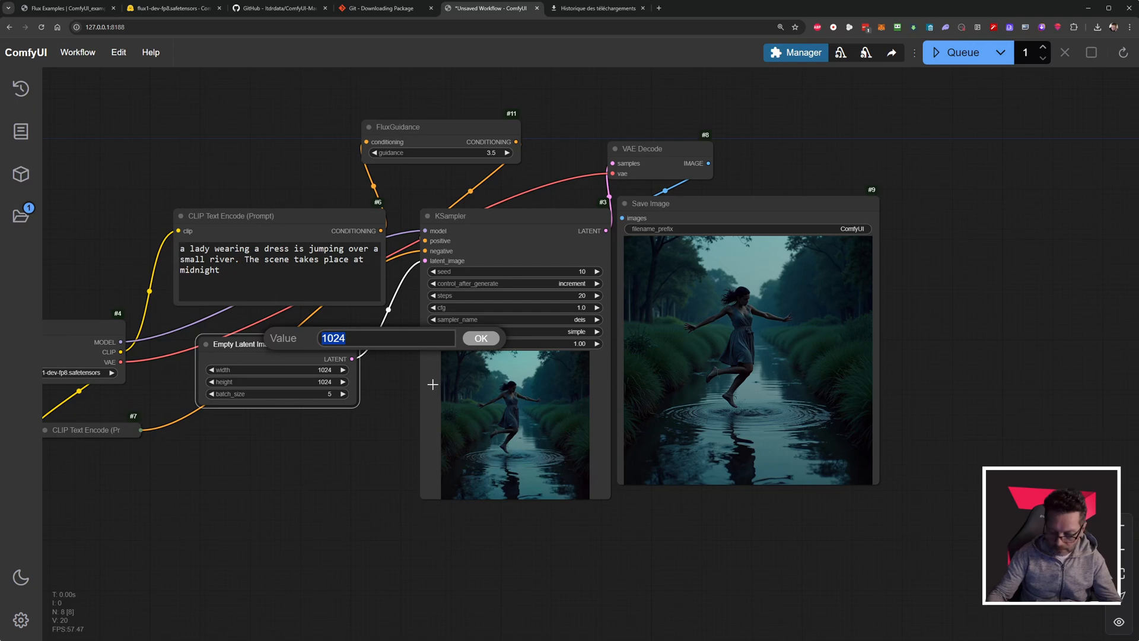
text(640)
key(Return)
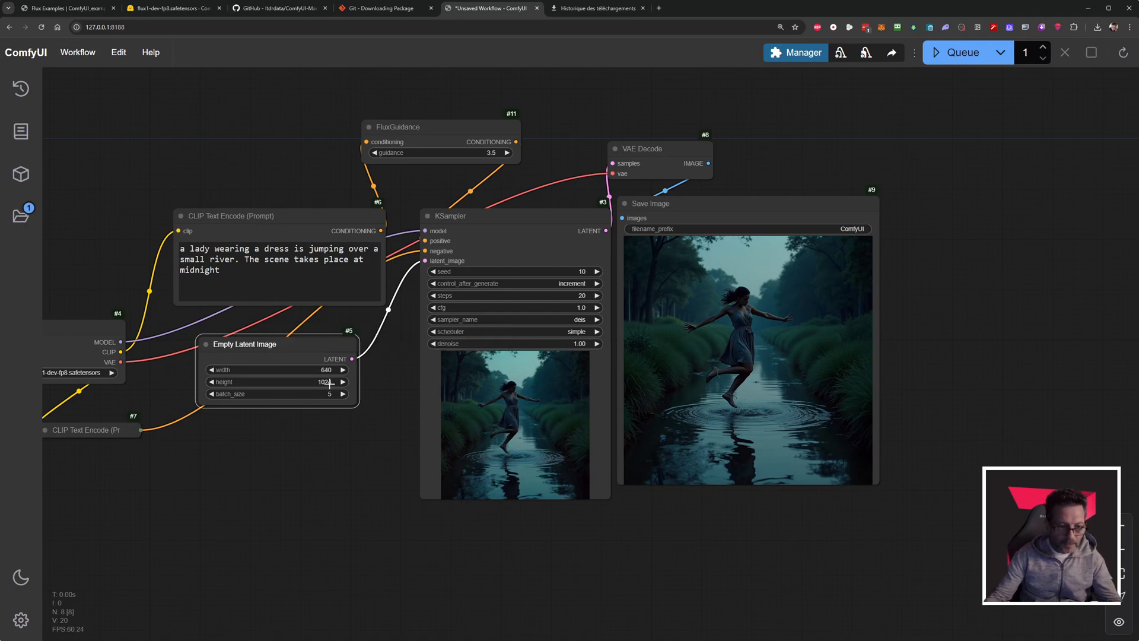
click(329, 383)
text(640)
key(Return)
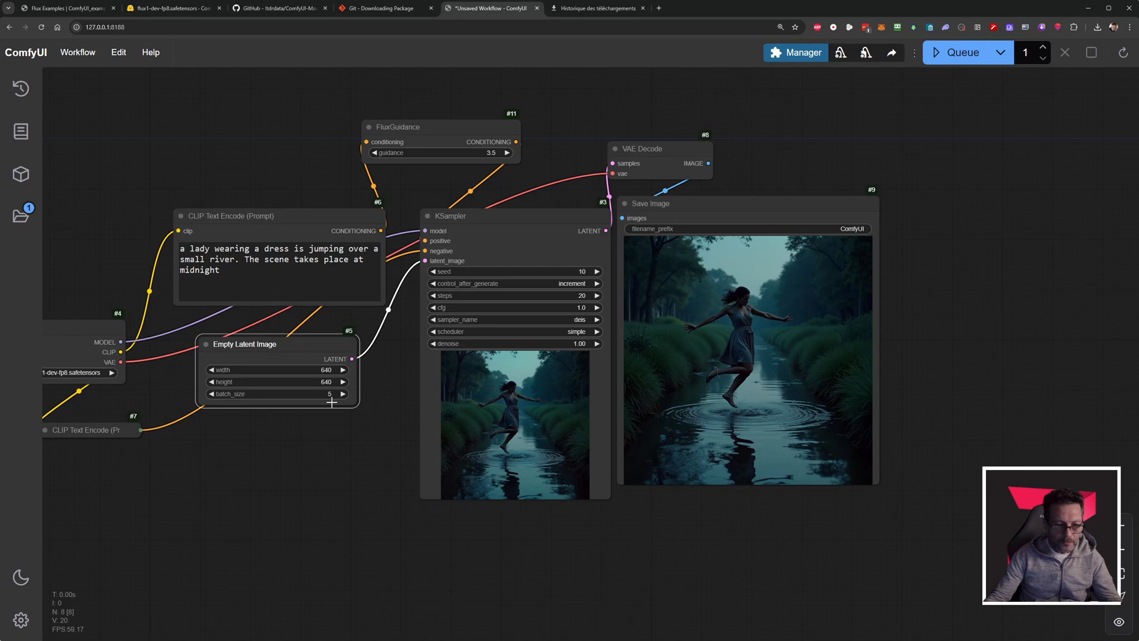
click(959, 53)
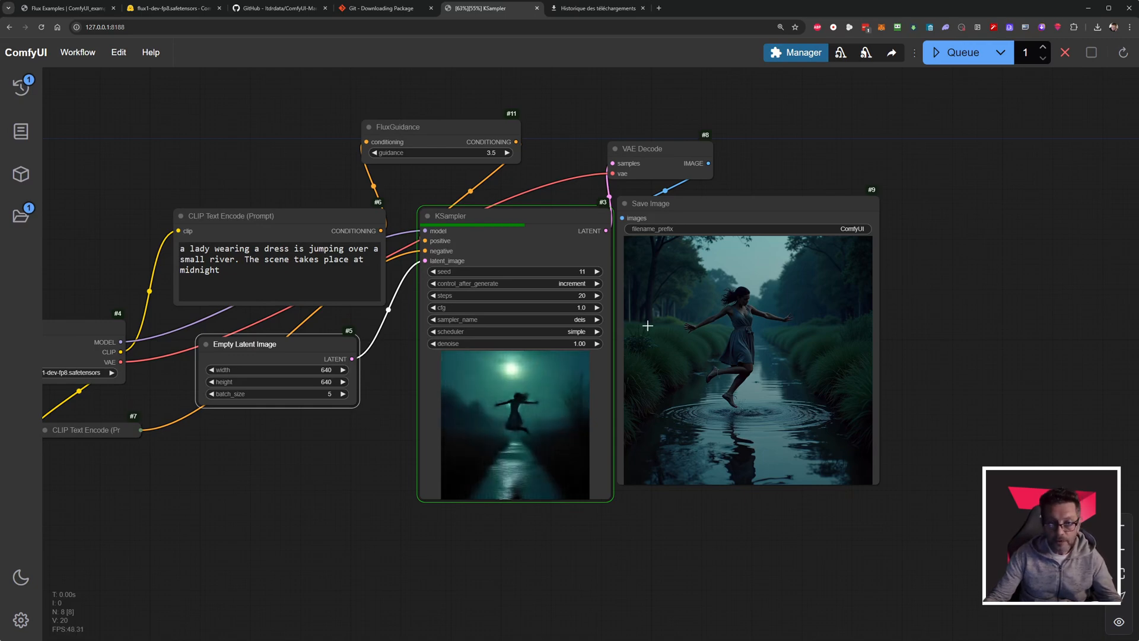
Review the available preview methods in the ComfyUI Manager Menu and close it without changing the selection.
click(804, 52)
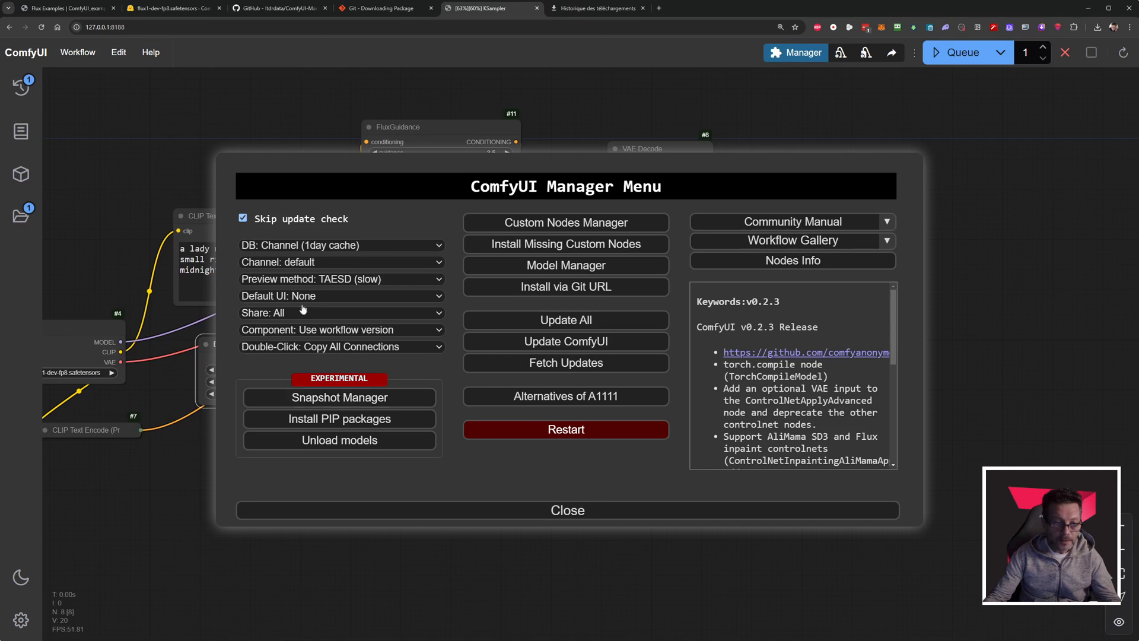
click(314, 280)
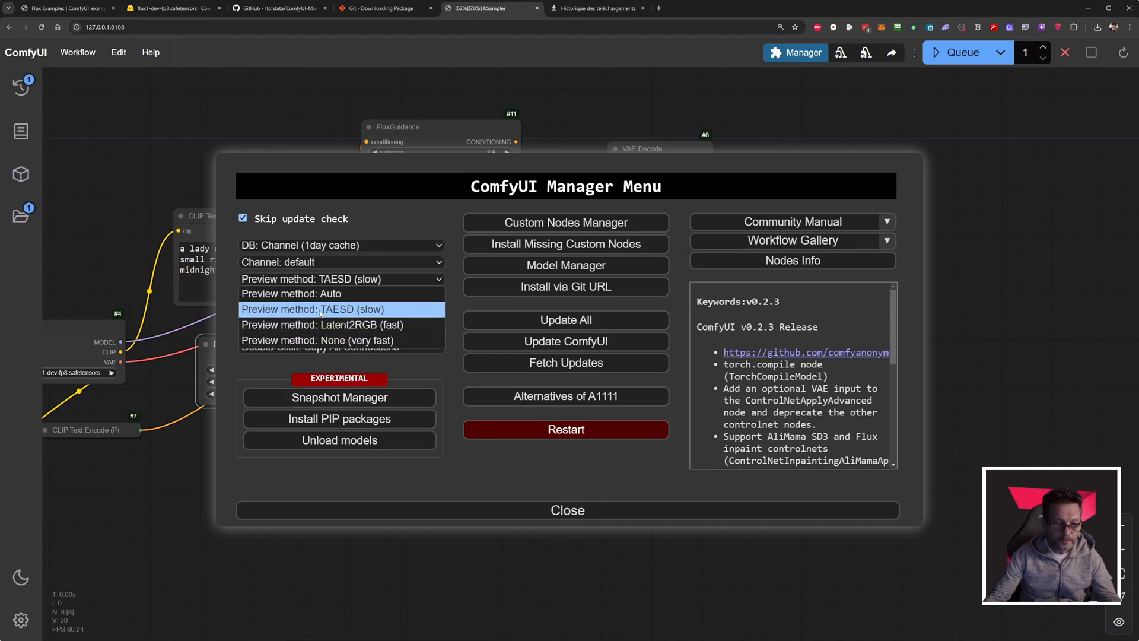
click(384, 215)
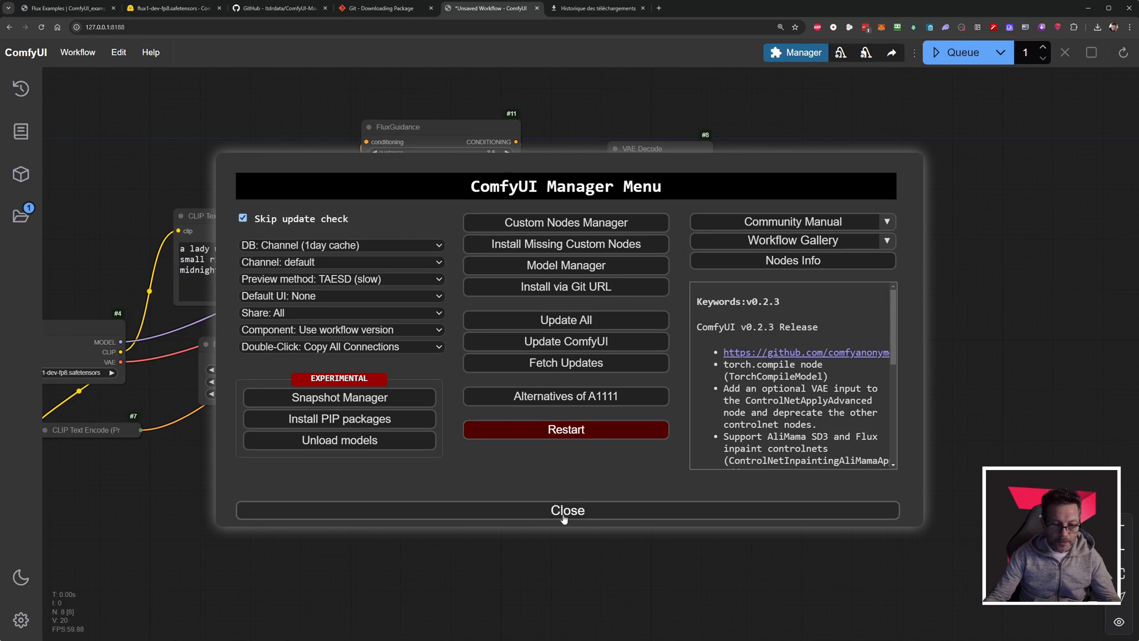
click(519, 513)
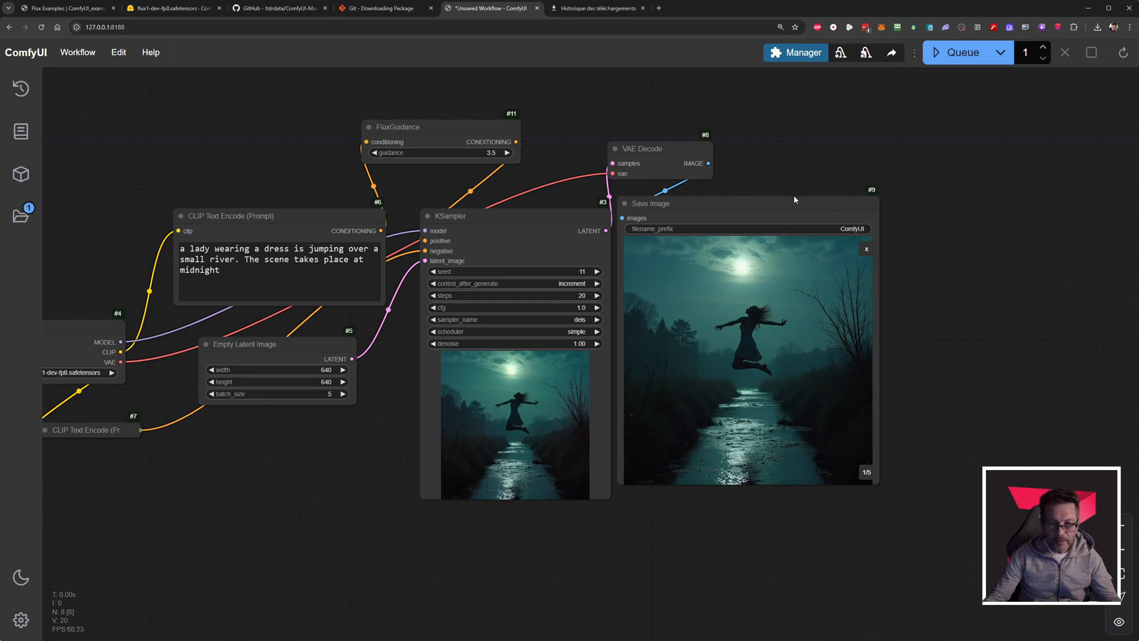
Show the whole generated batch as thumbnails in the Save Image node and enlarge the first image.
scroll(896, 261, up, 3)
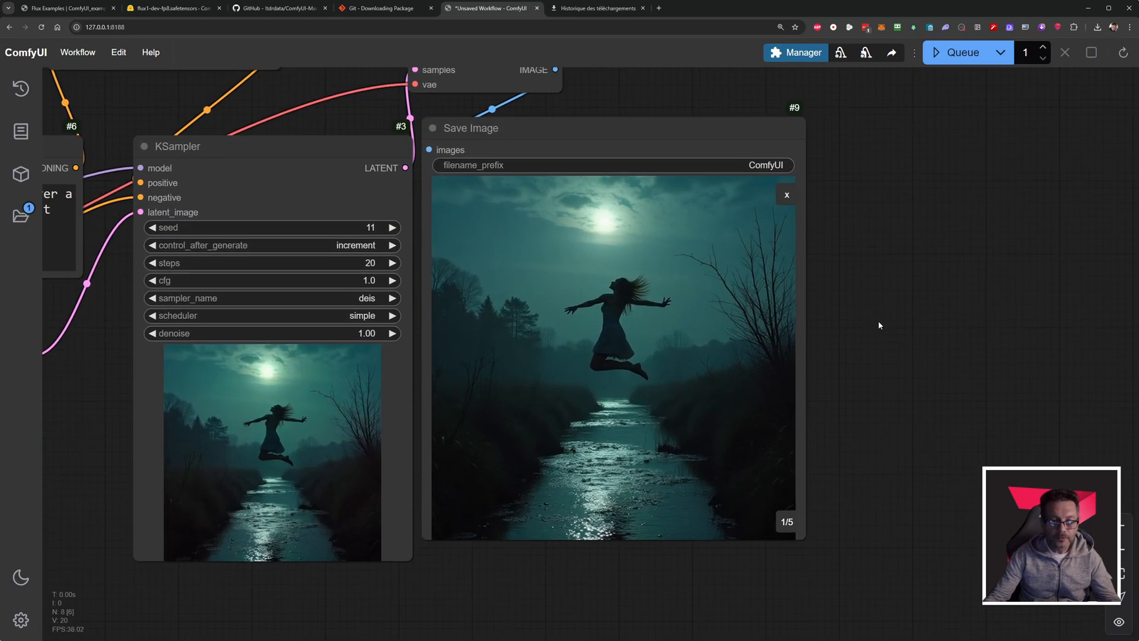
click(787, 196)
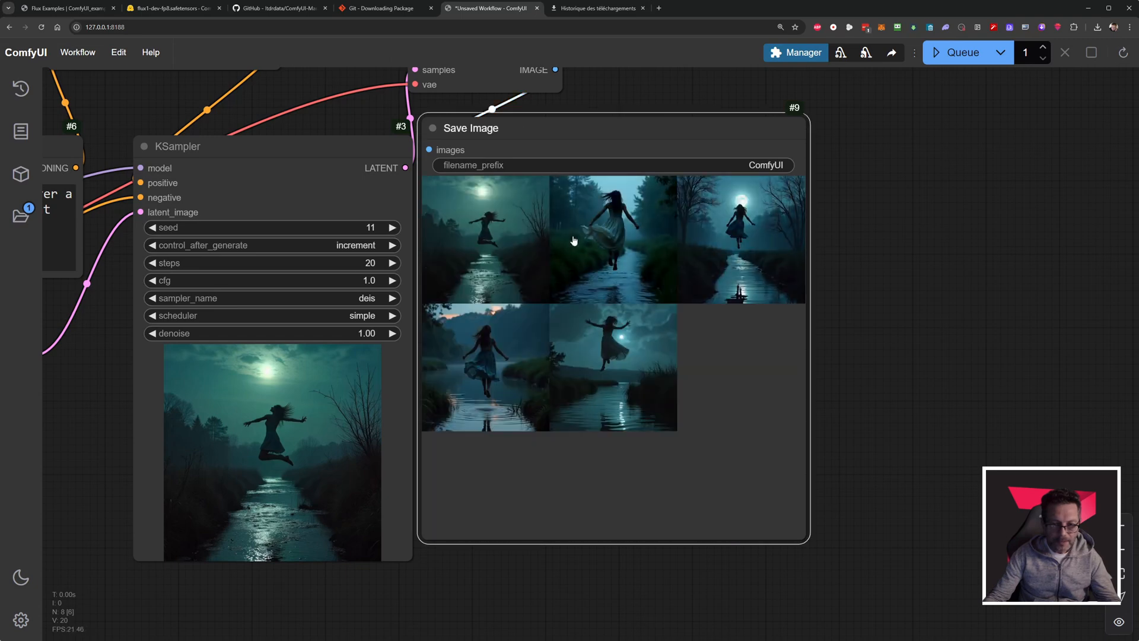
click(486, 249)
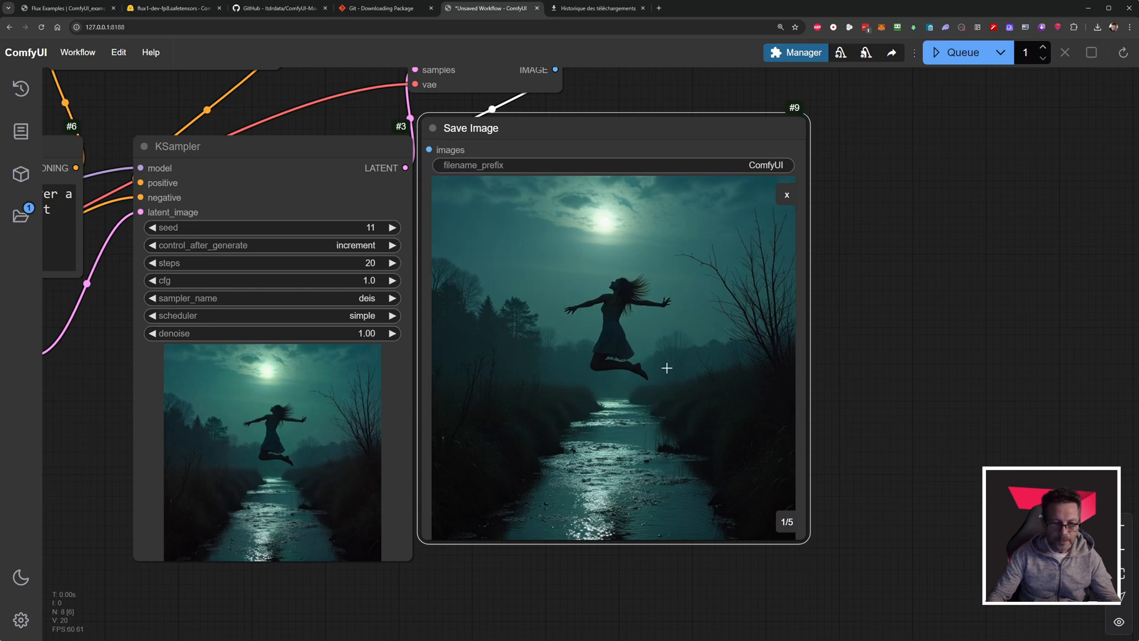
Page back and forth through the enlarged batch images in the Save Image node up to the last one.
key(Right)
key(Right)
key(Right)
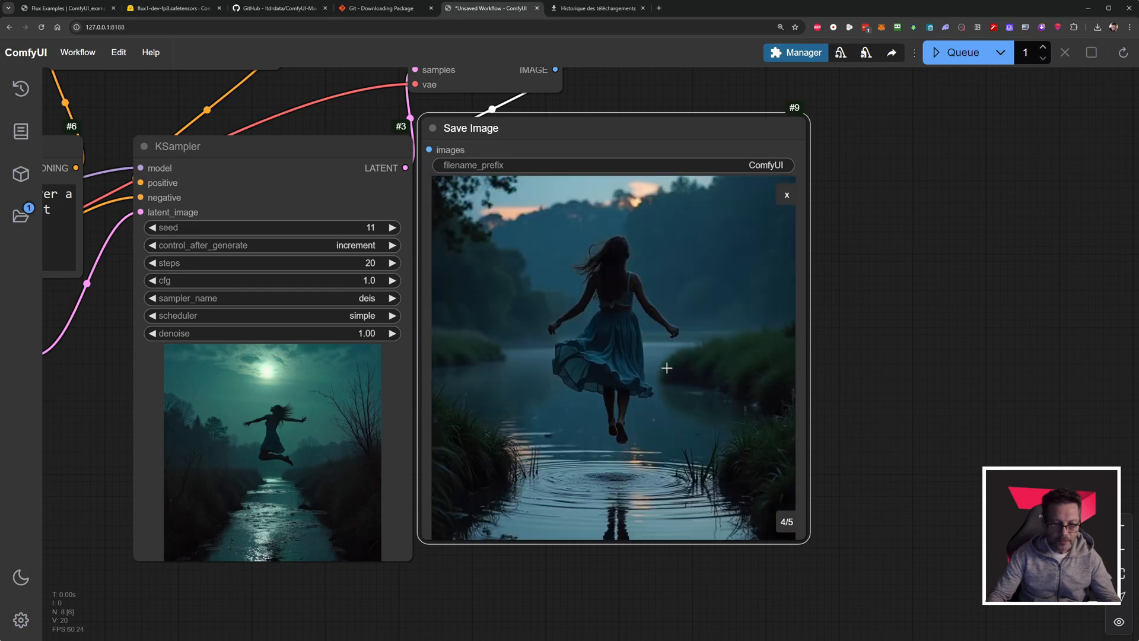
key(Left)
key(Left)
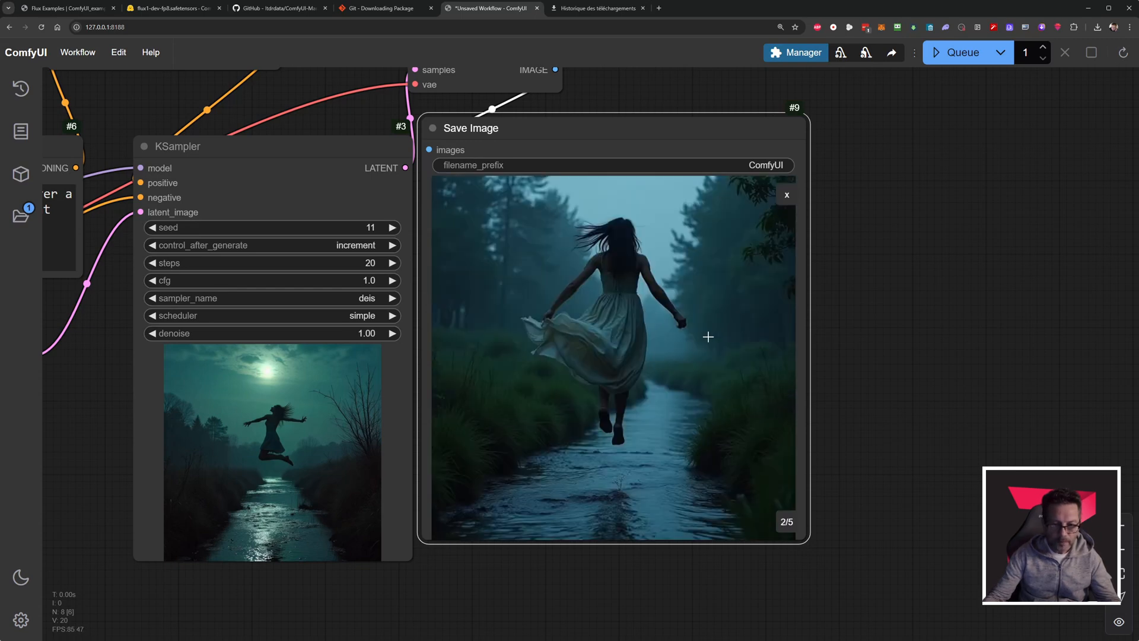
key(Right)
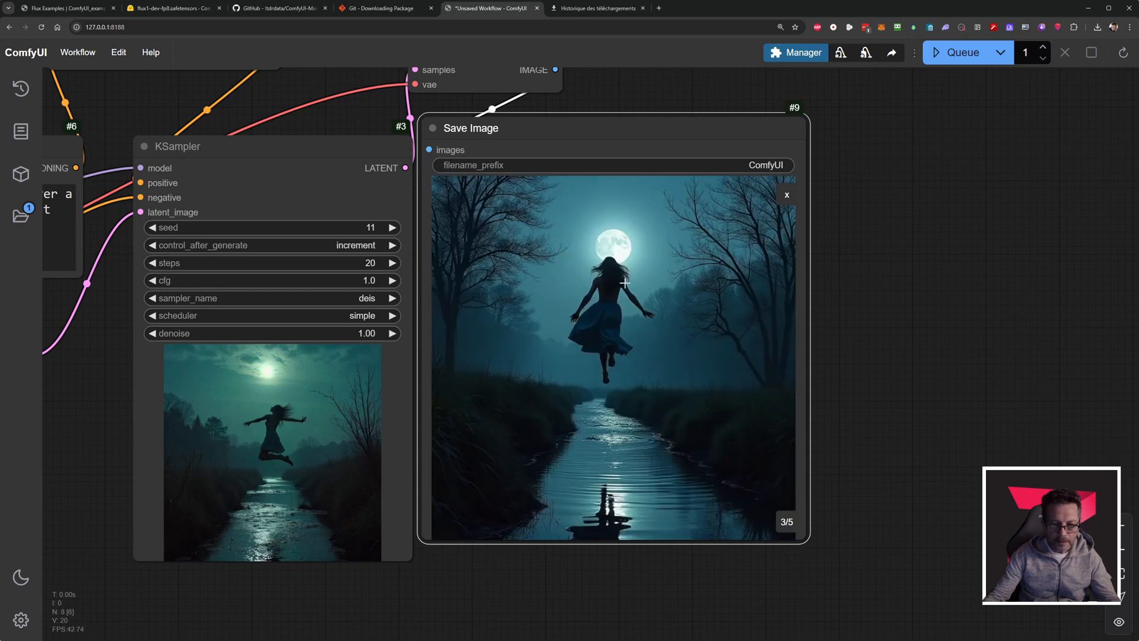
key(Right)
key(Right)
key(Right)
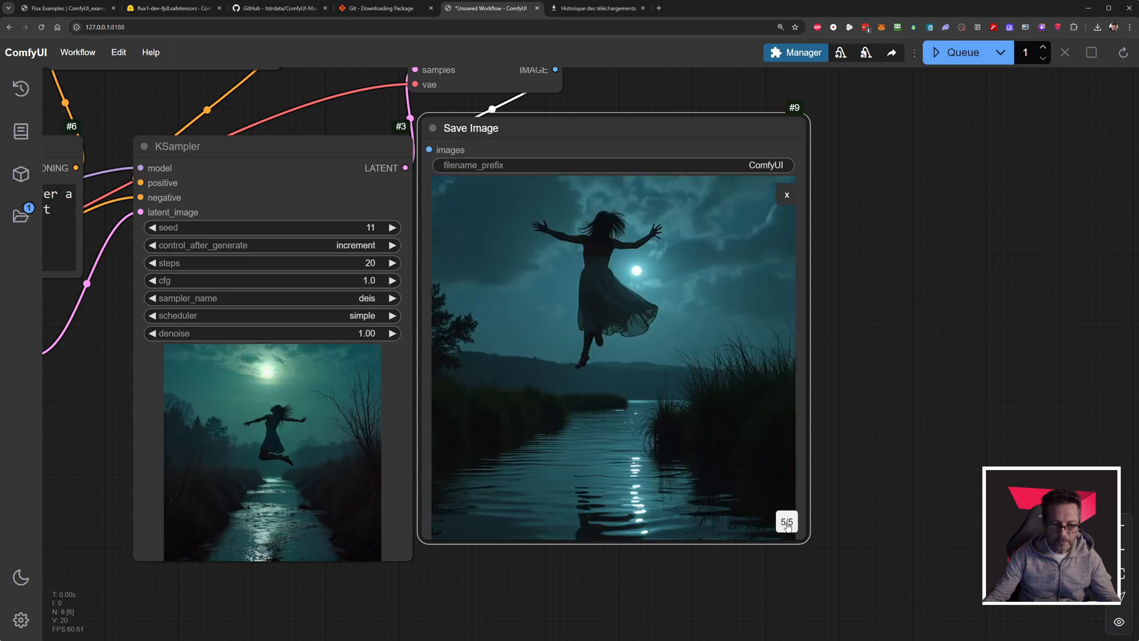
key(Right)
key(Right)
key(Right)
key(Right)
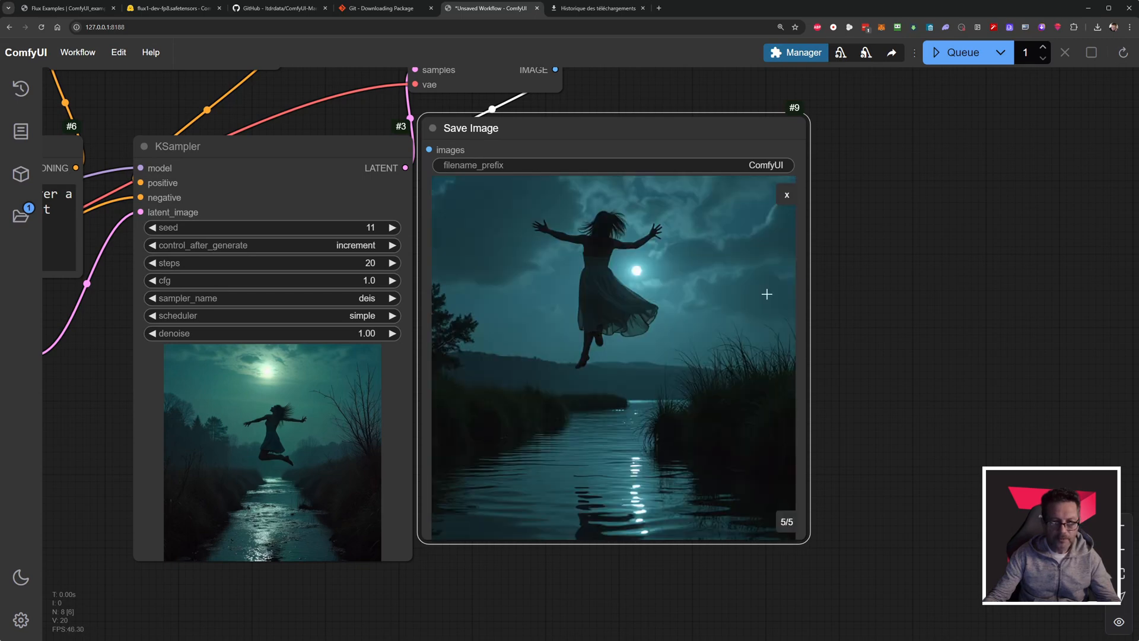
scroll(870, 219, down, 4)
scroll(870, 219, up, 2)
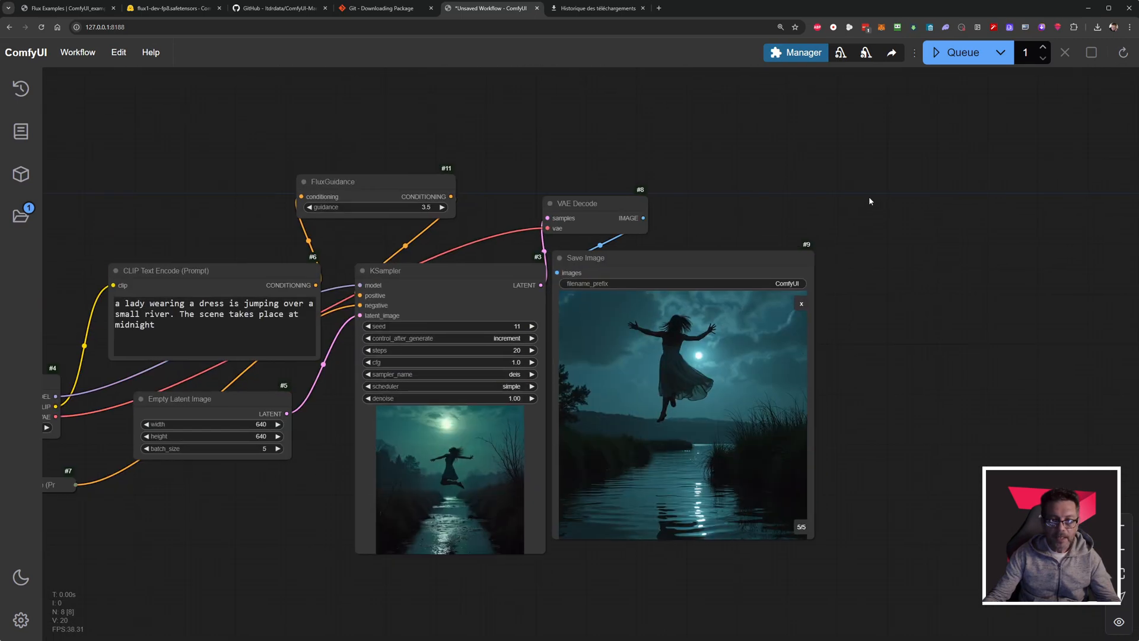
Search the Custom Nodes Manager for "crystools" and install the Crystools extension.
click(813, 56)
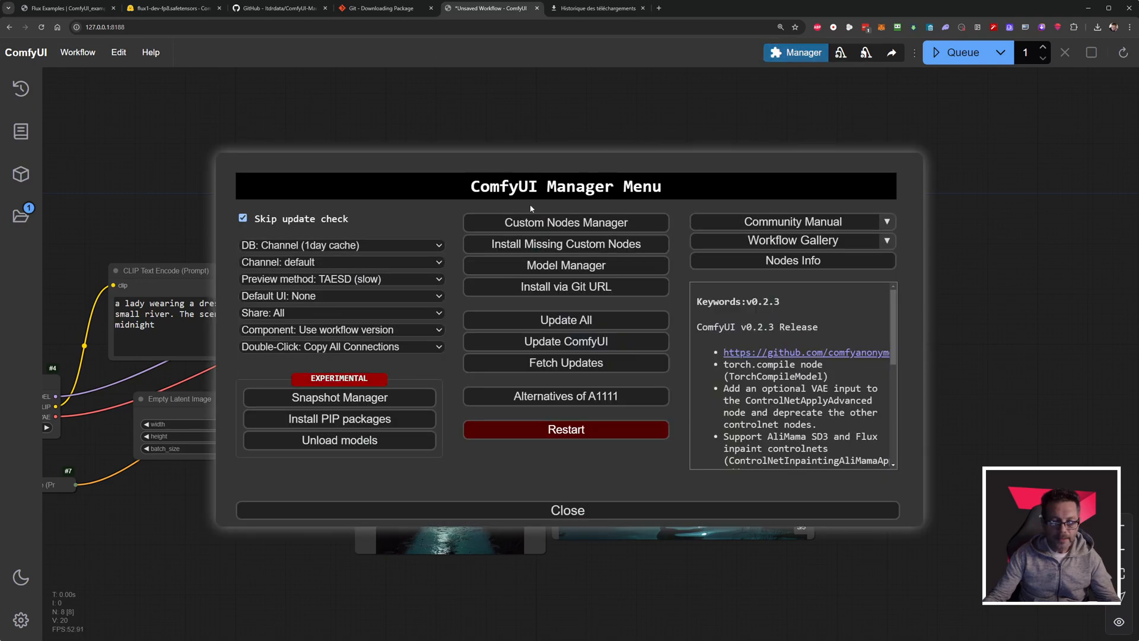
click(577, 225)
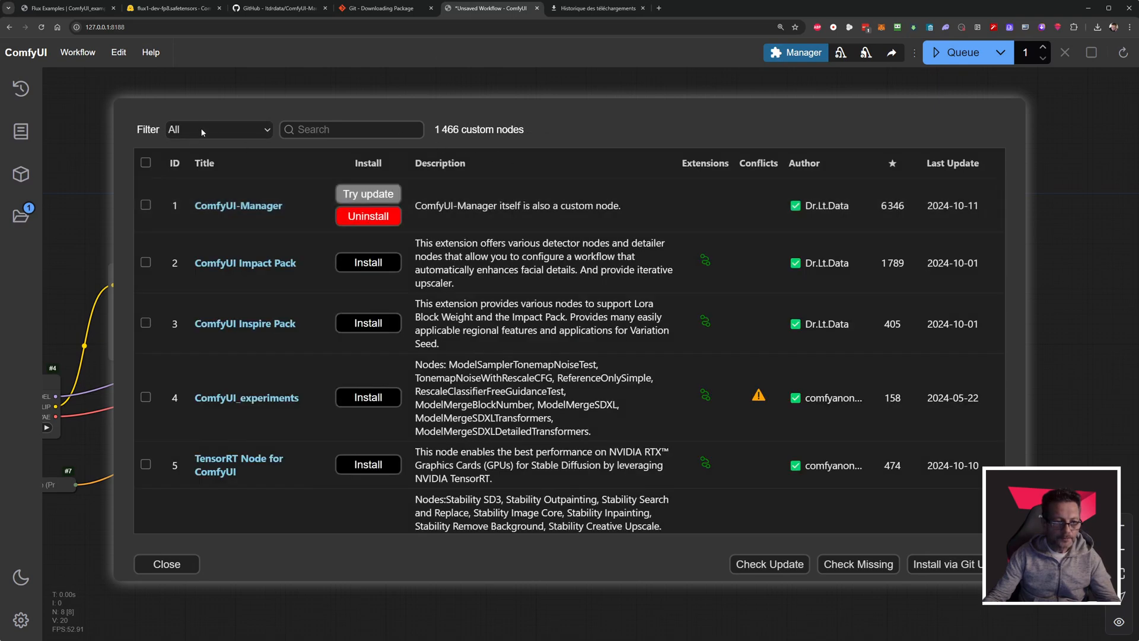
click(181, 132)
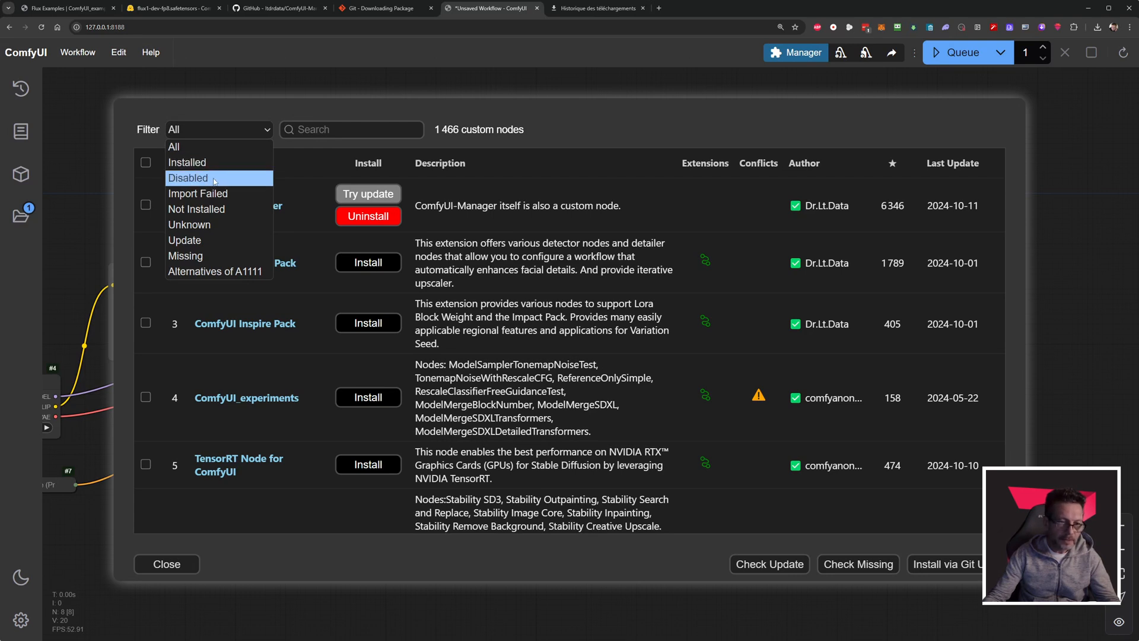
click(337, 129)
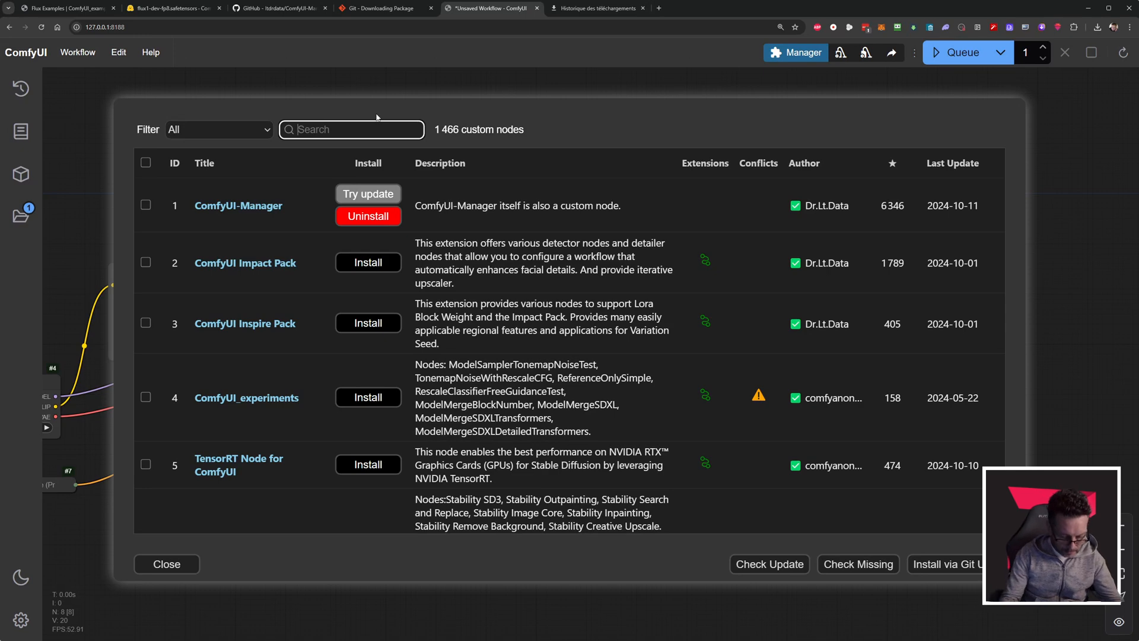
text(crys)
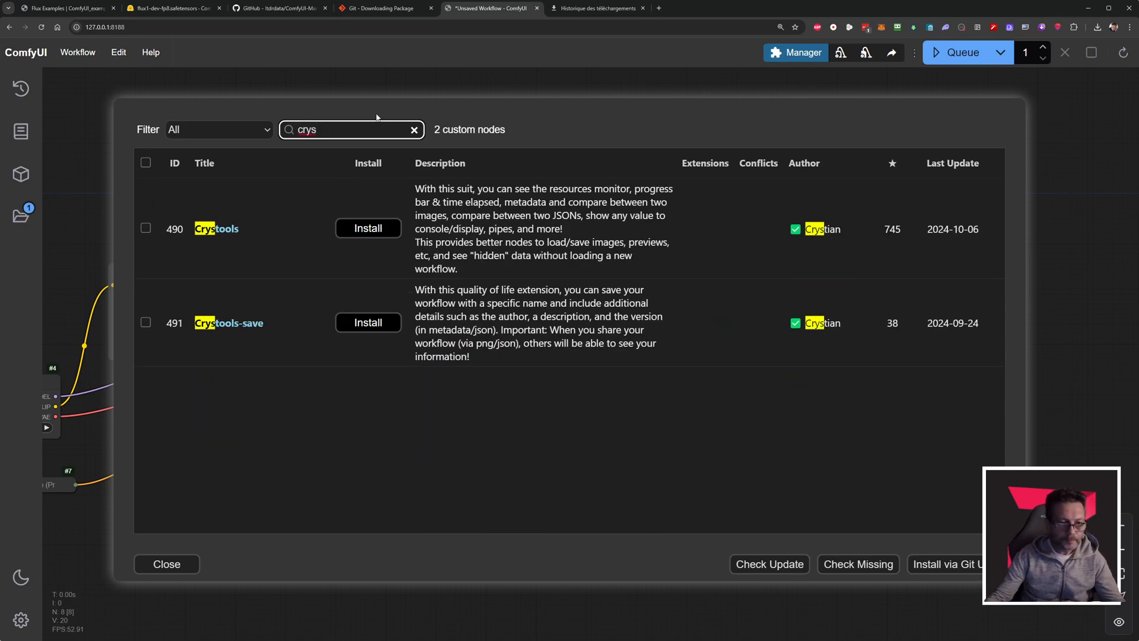
text(t)
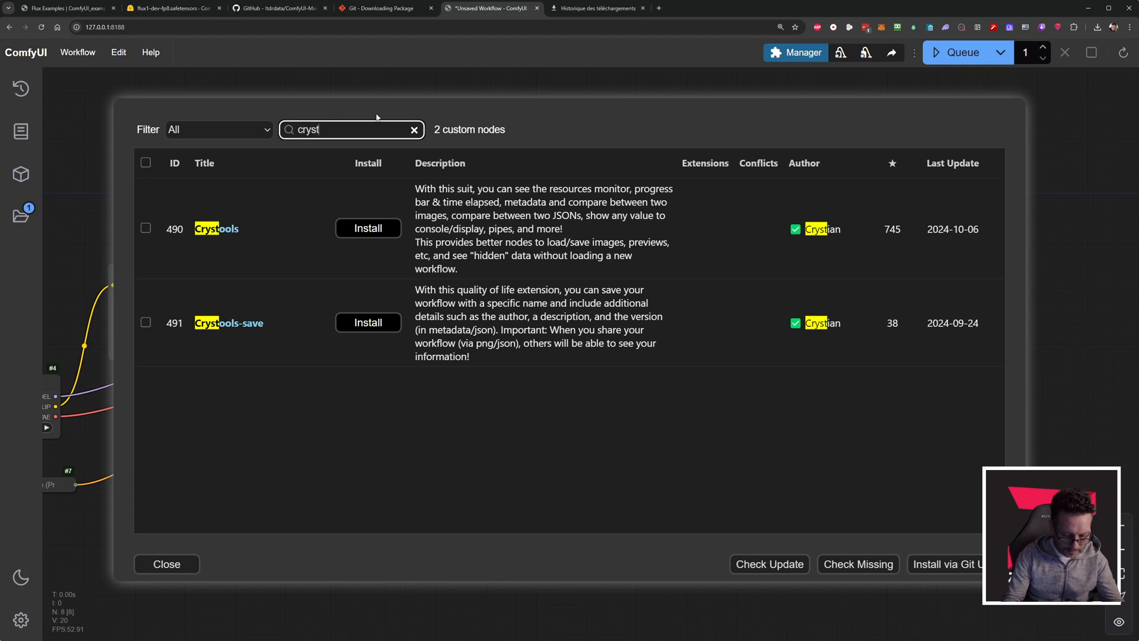
text(ools)
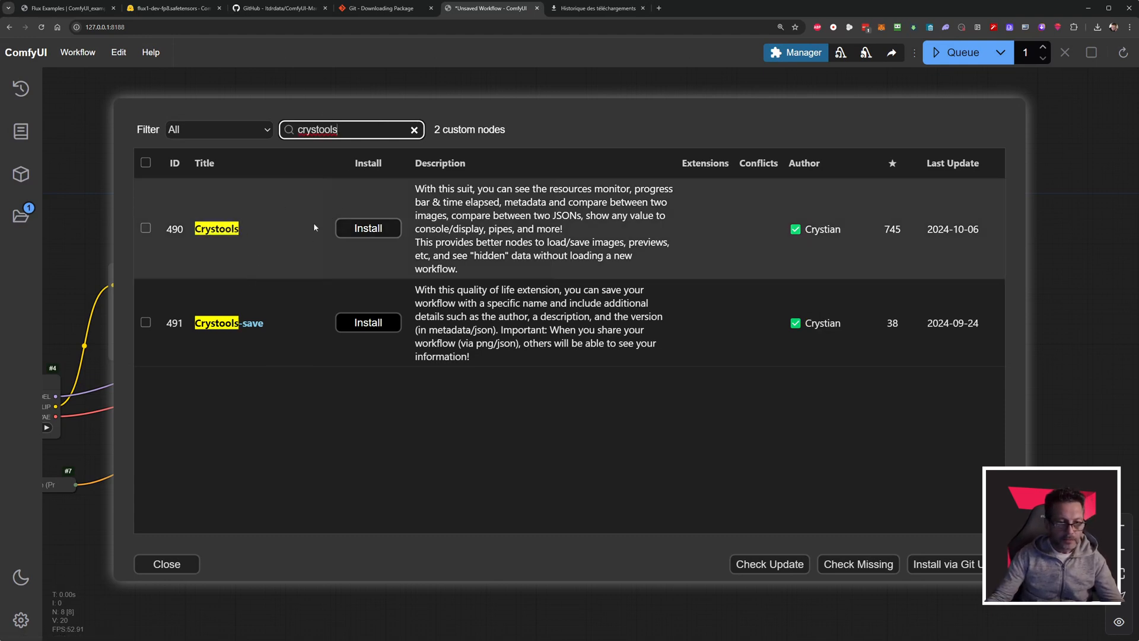
drag(265, 323, 198, 324)
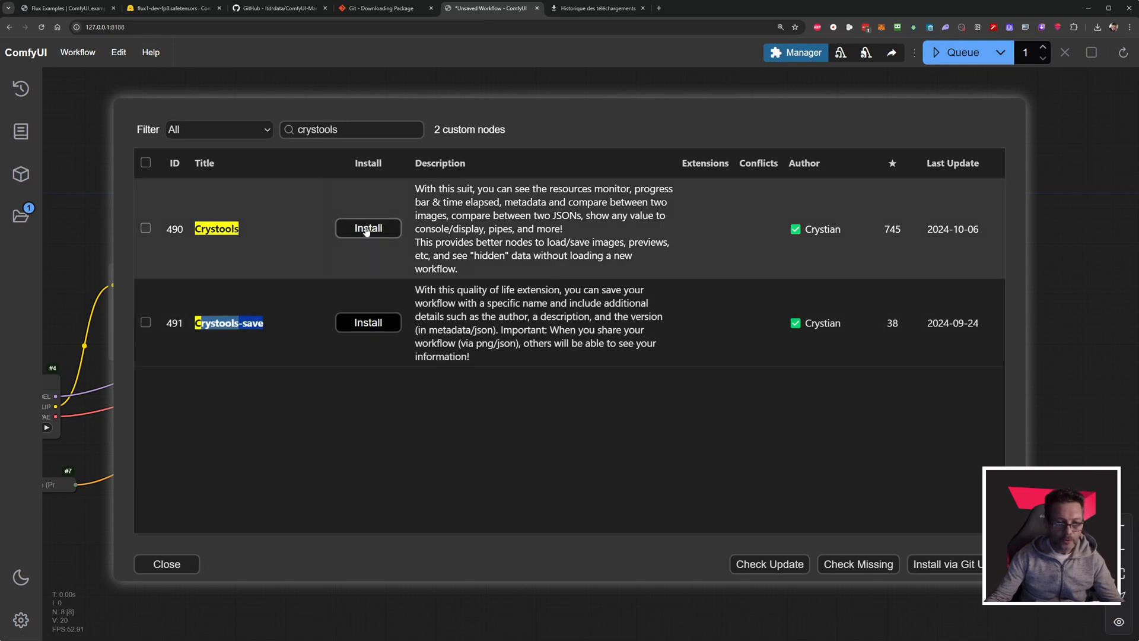
click(368, 229)
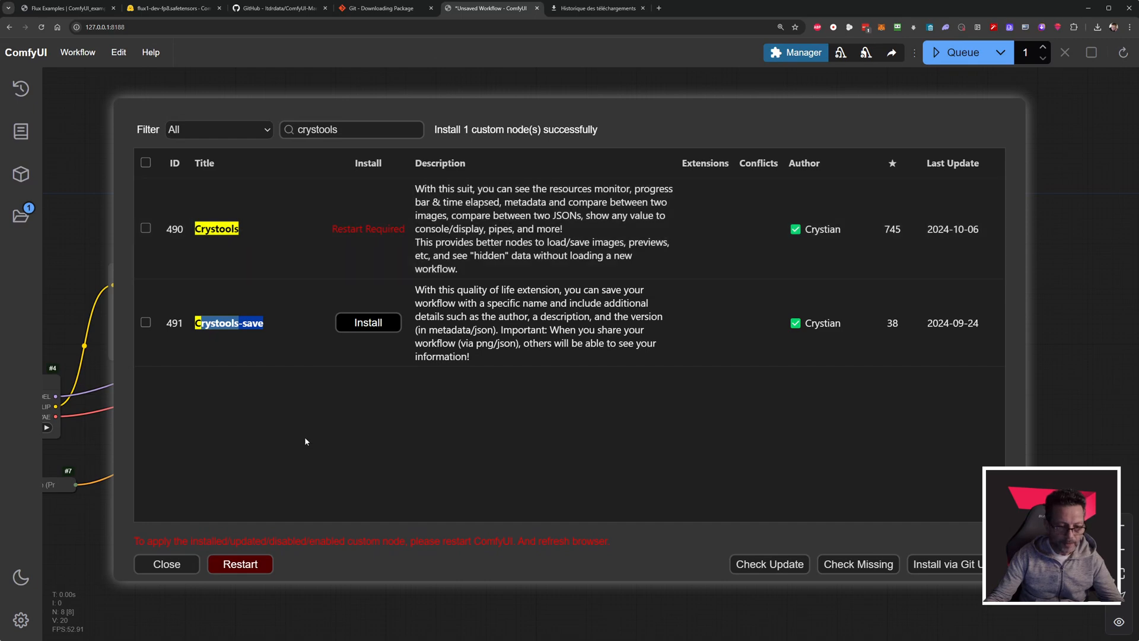
Check the installation log in the ComfyUI console, restart ComfyUI from the Custom Nodes Manager and confirm the server reboot.
click(241, 567)
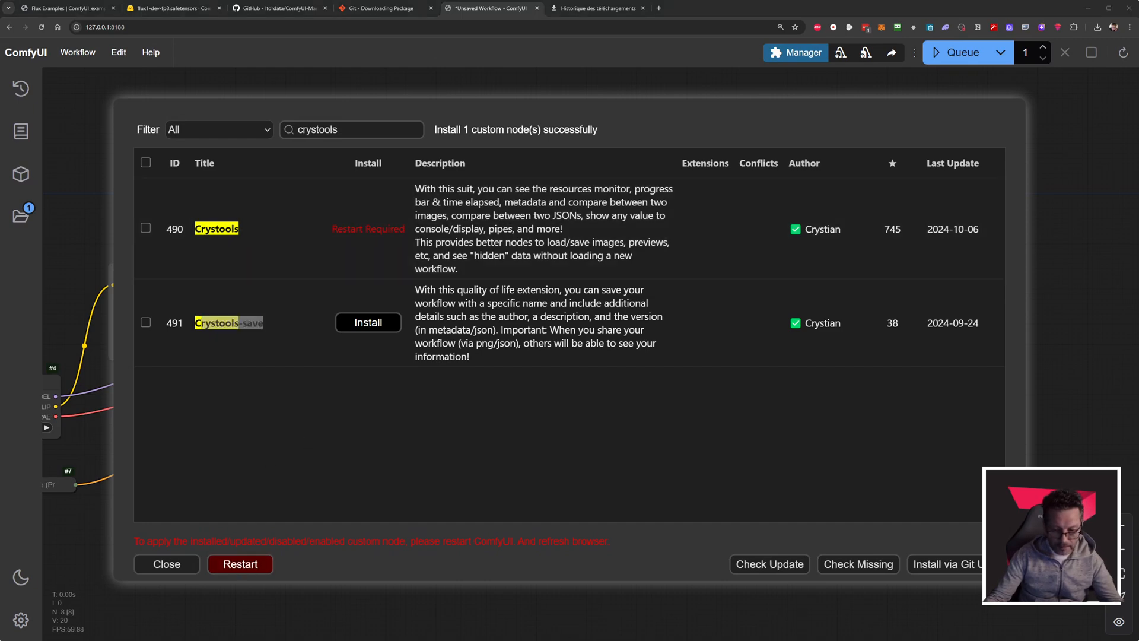
scroll(308, 478, down, 10)
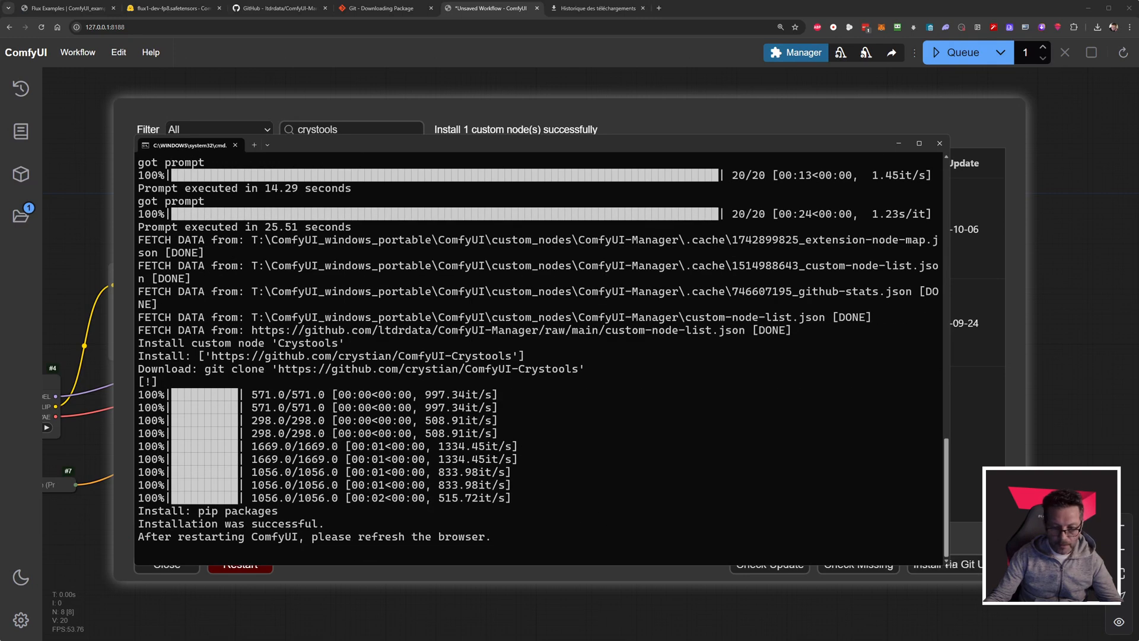
drag(952, 564, 951, 585)
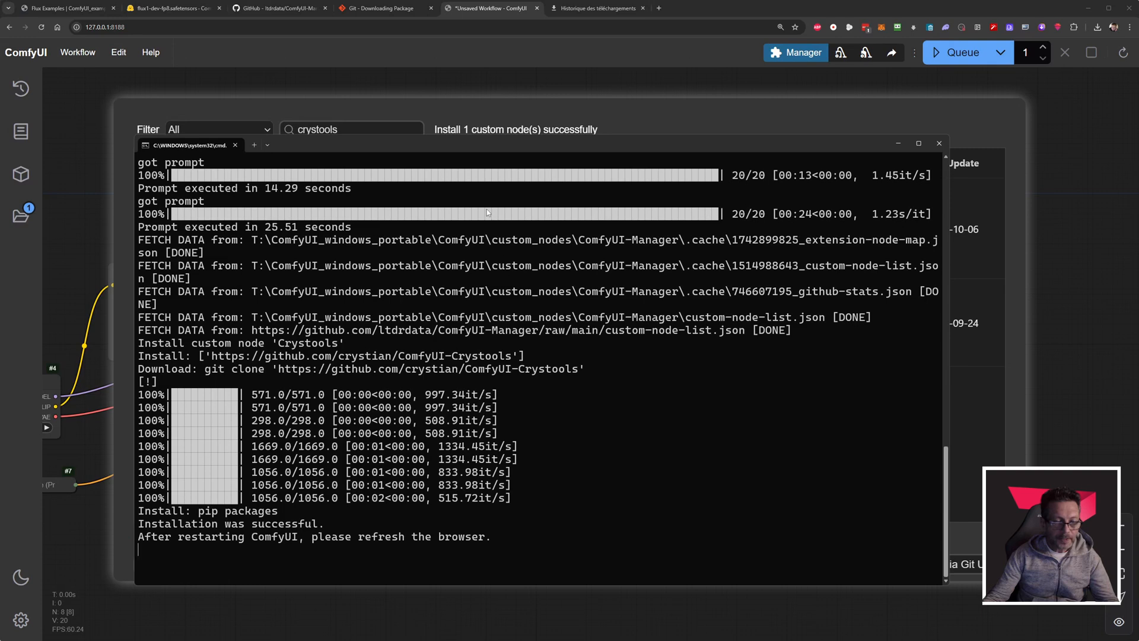
click(491, 117)
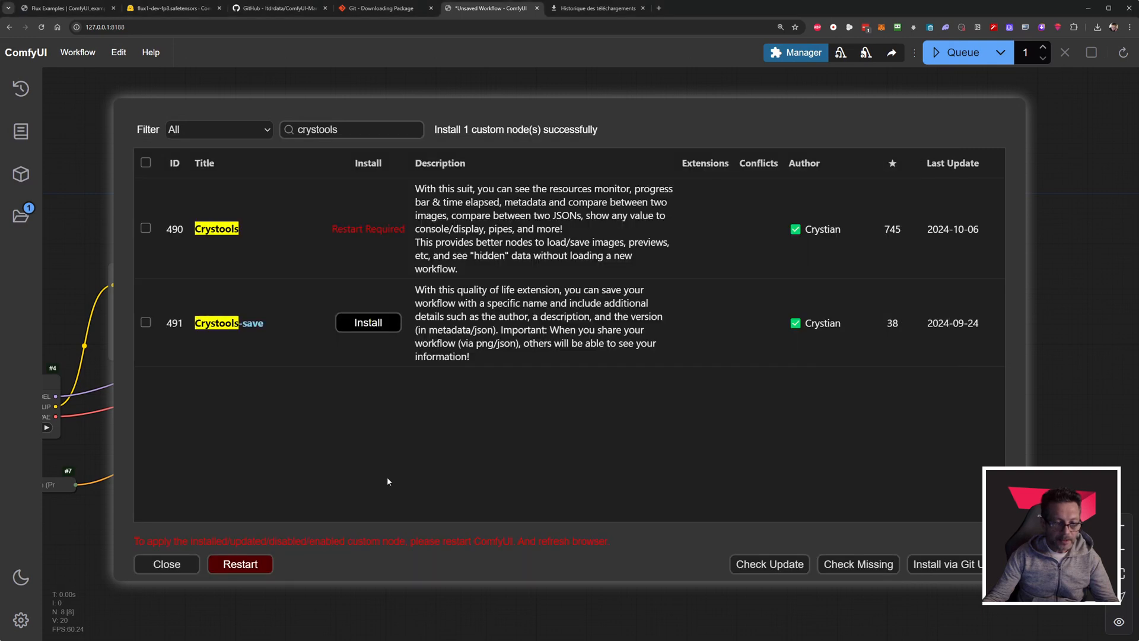
click(249, 567)
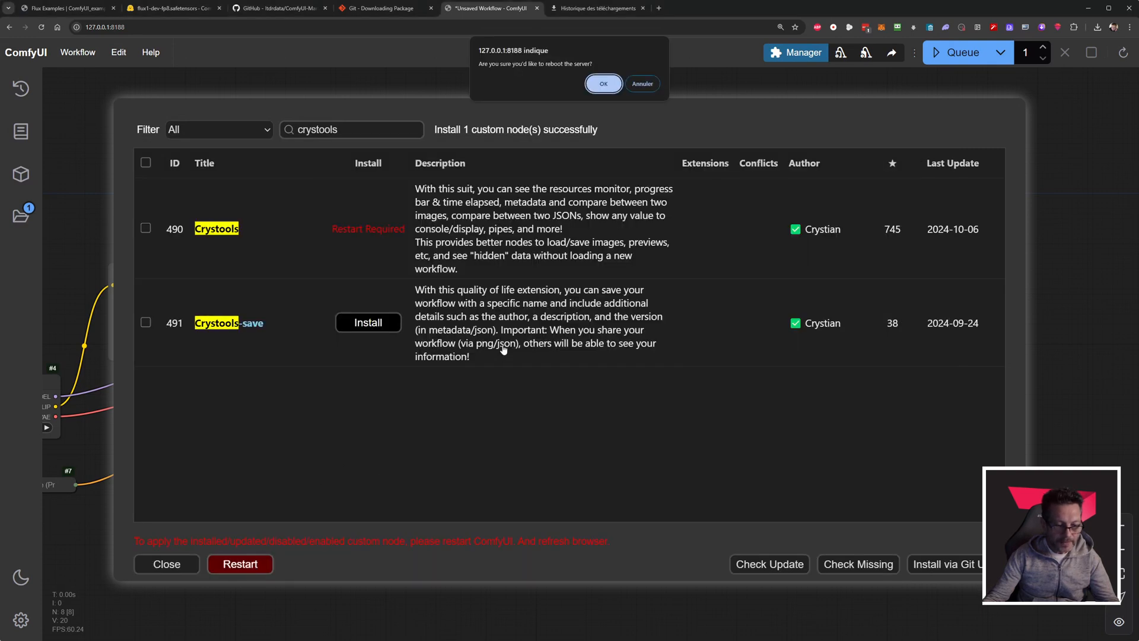
click(603, 83)
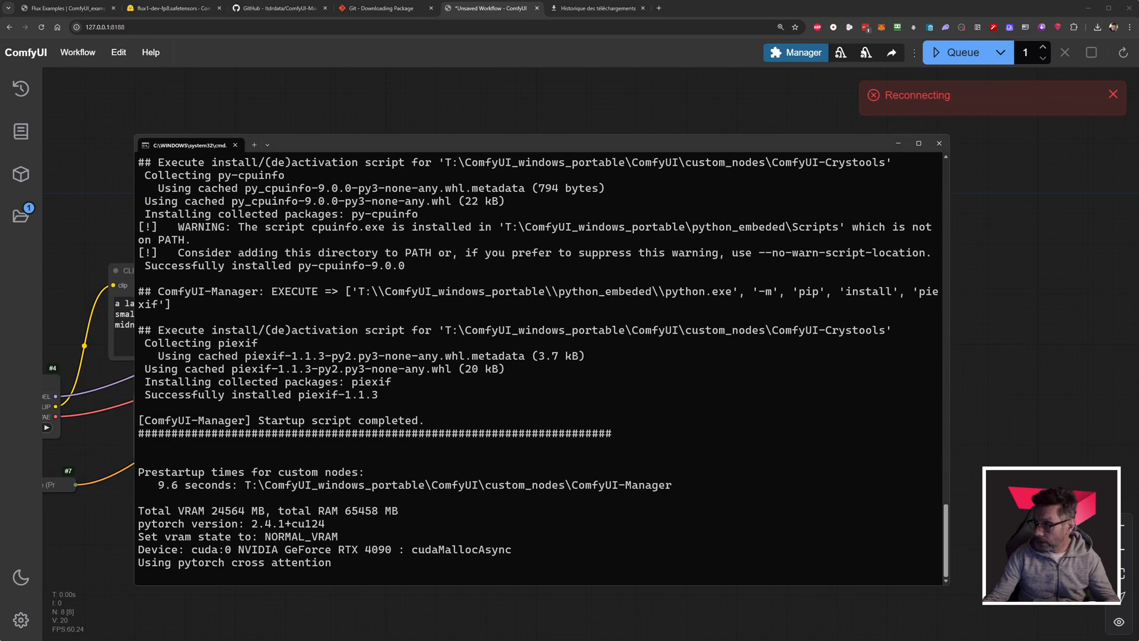
Examine the GPU memory graphs in the MSI Afterburner hardware monitor during the restart and close the monitor.
drag(1138, 36, 714, 89)
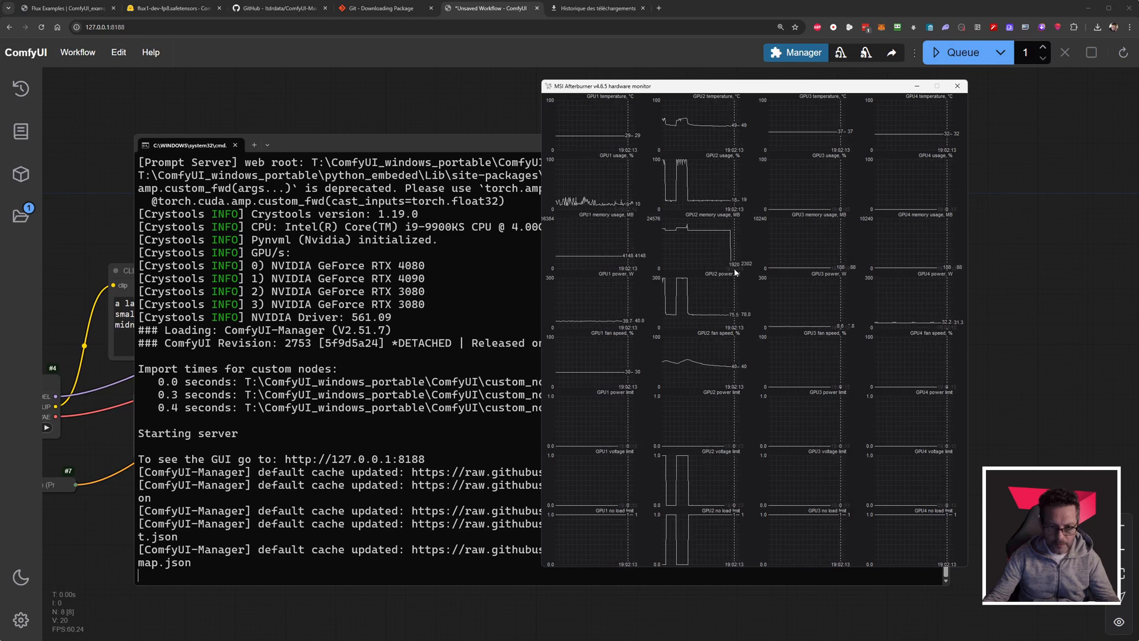
click(958, 86)
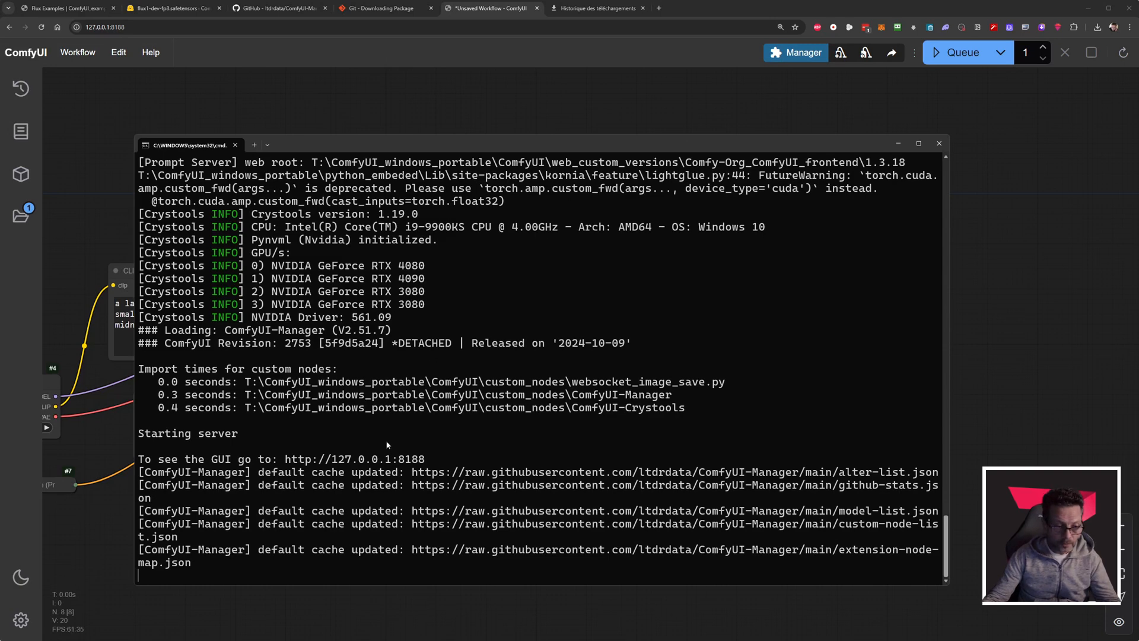
Return from the console to the workflow, check the categories in the ComfyUI settings and close them.
click(985, 406)
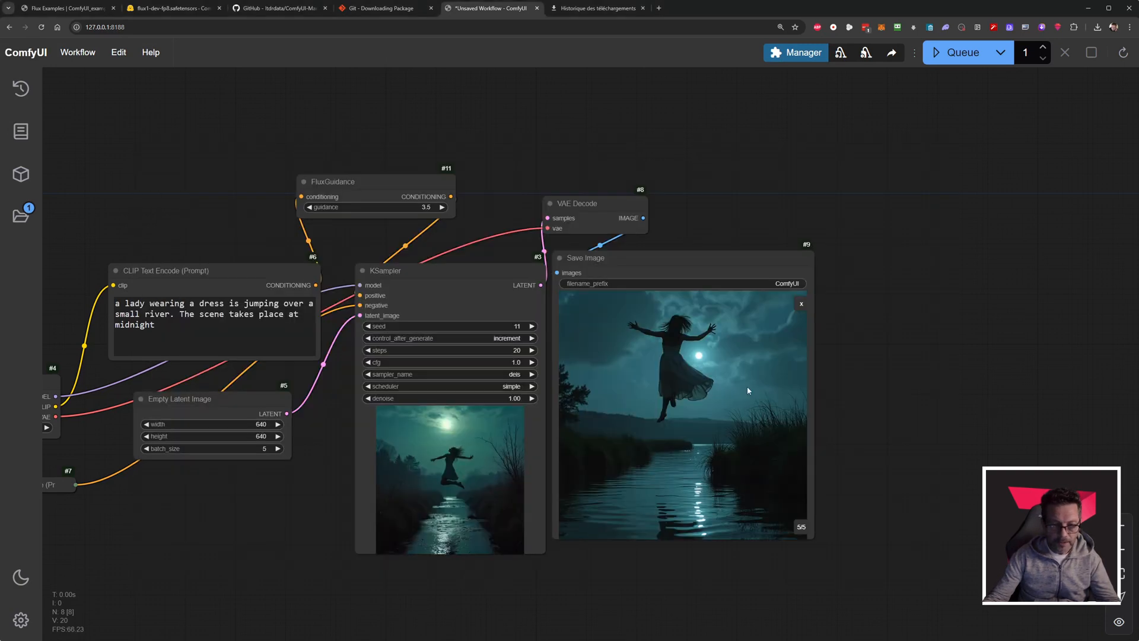
drag(497, 214, 657, 154)
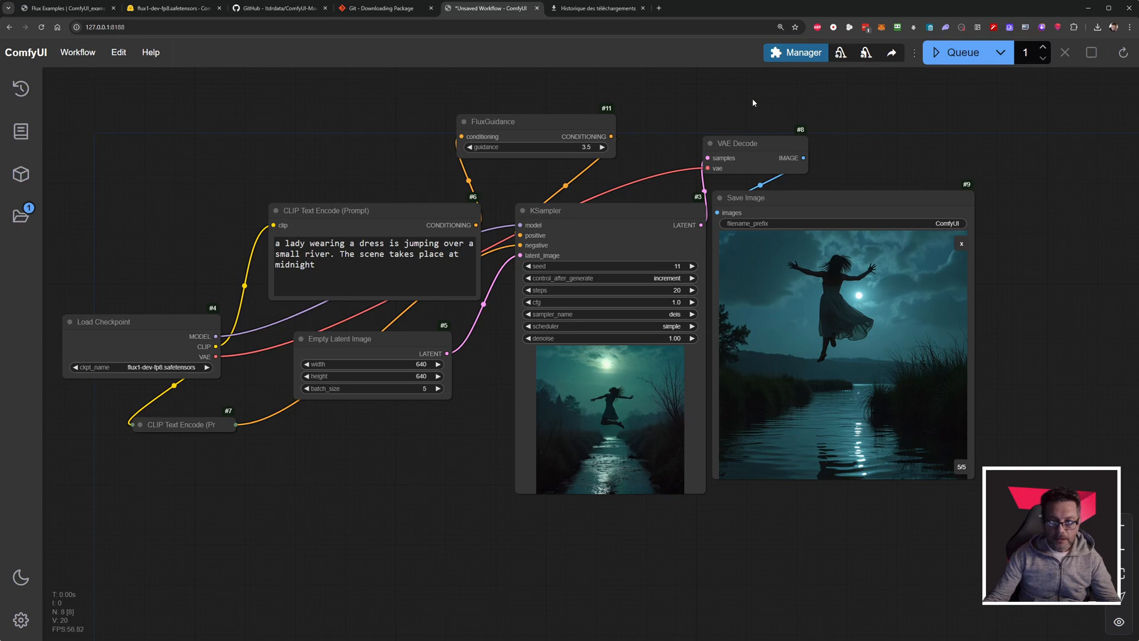
click(21, 621)
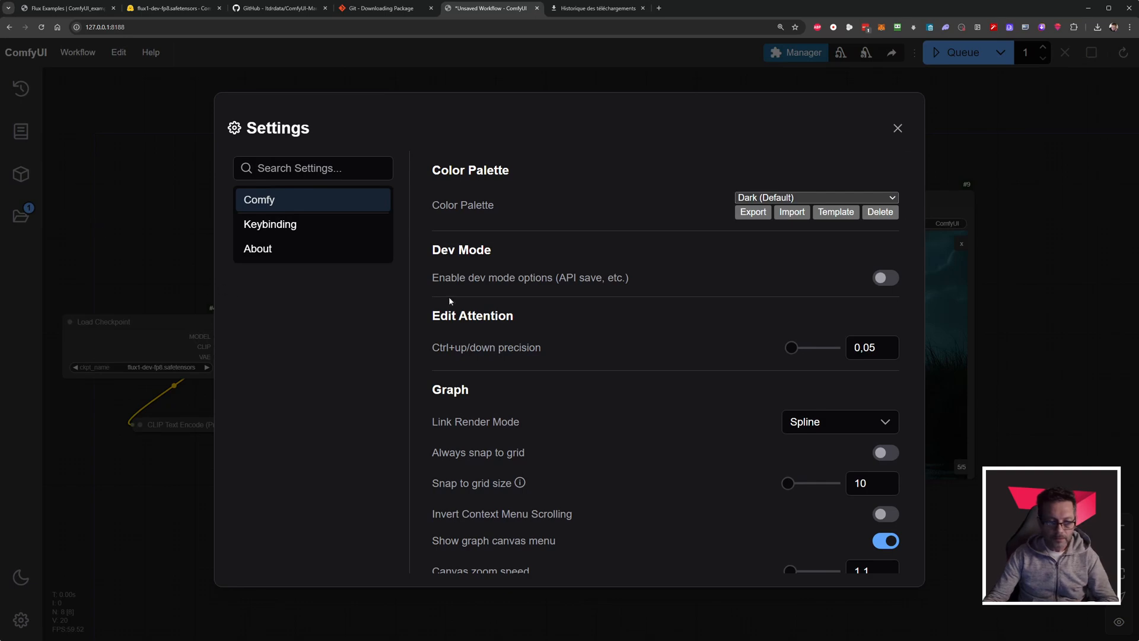
click(896, 86)
Filter the Custom Nodes Manager to Installed extensions and reload the ComfyUI page.
click(801, 55)
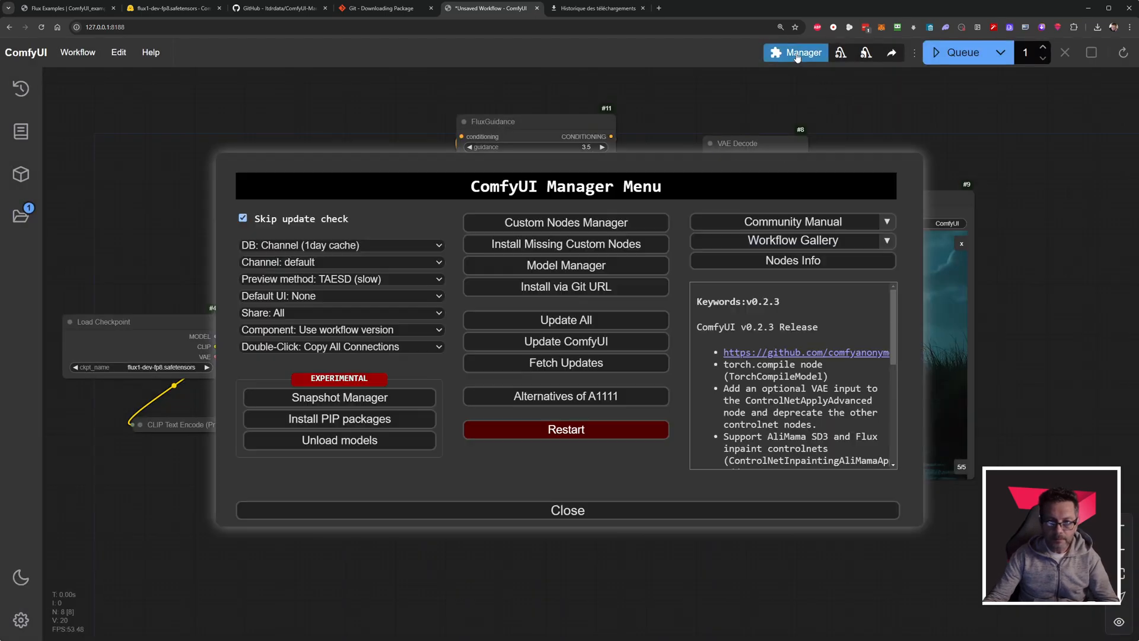
click(542, 229)
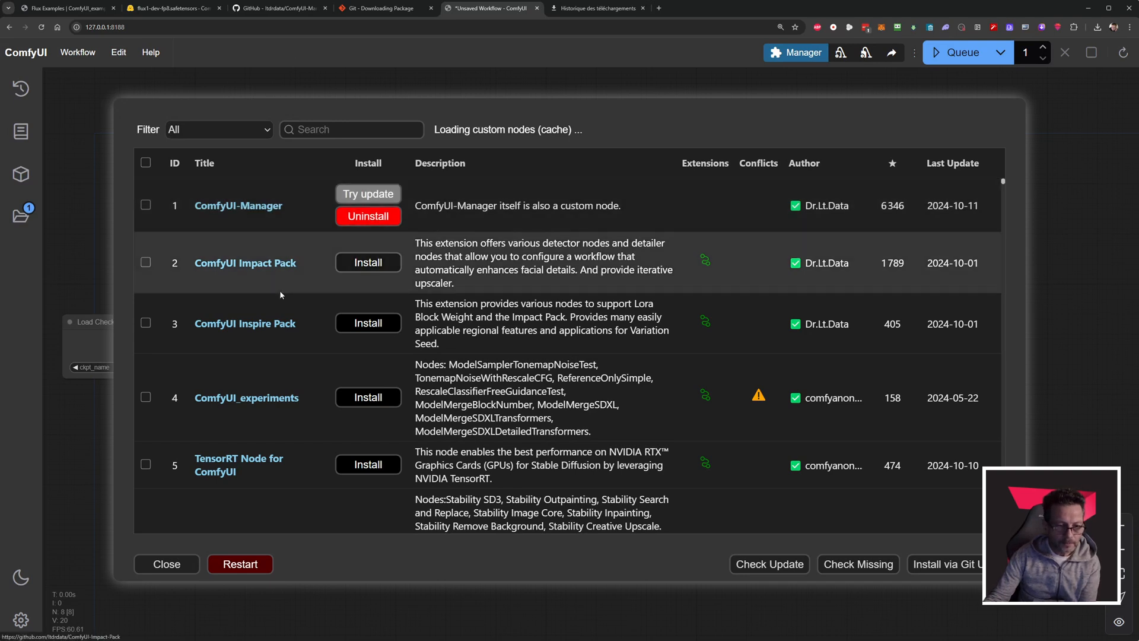
click(177, 129)
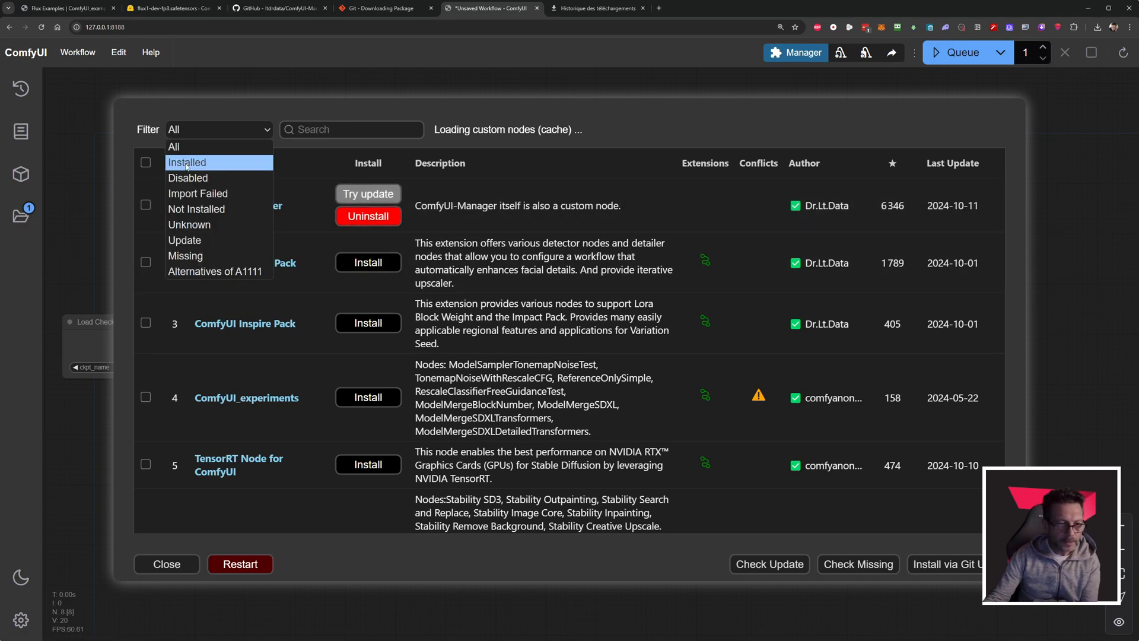
click(186, 164)
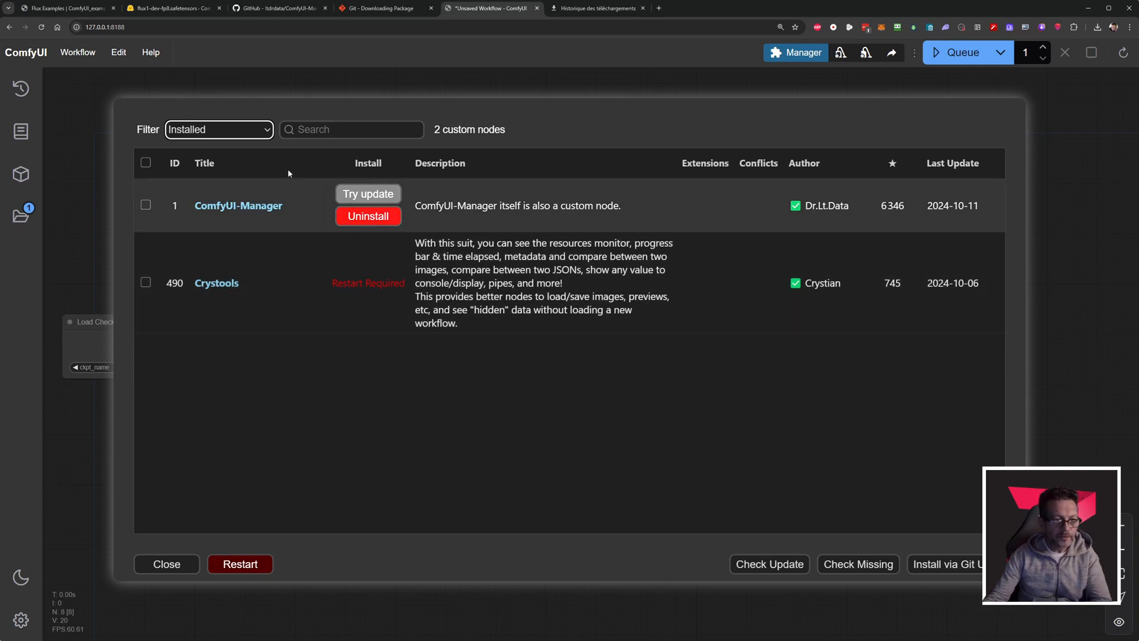
click(42, 28)
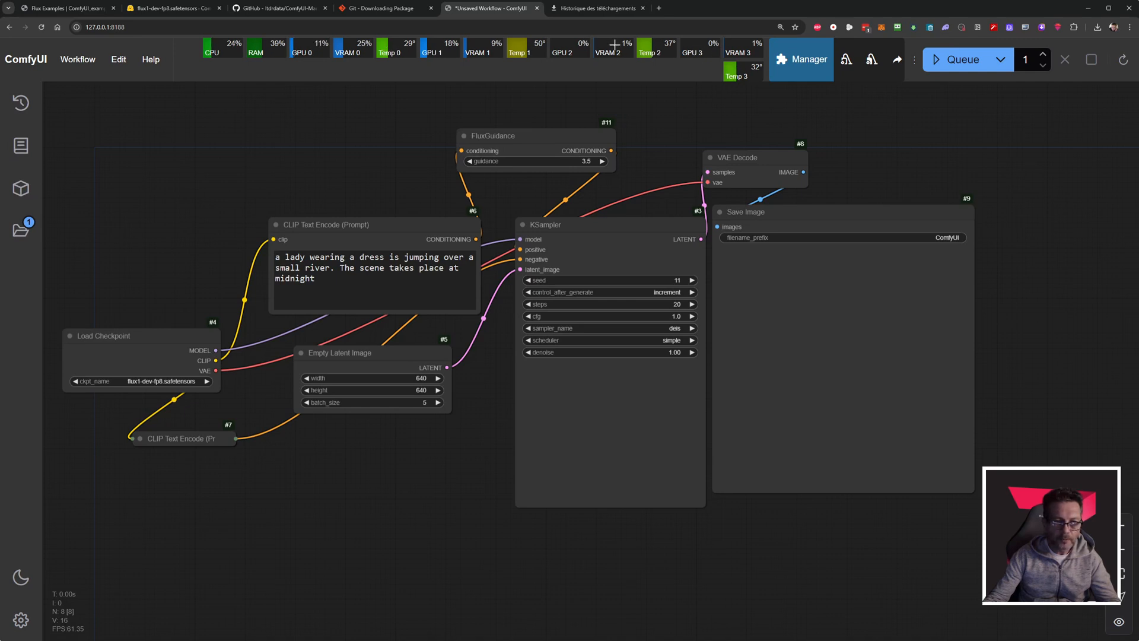
In the Crystools settings, reduce the resource monitor's Pixel Height to 16.
click(21, 621)
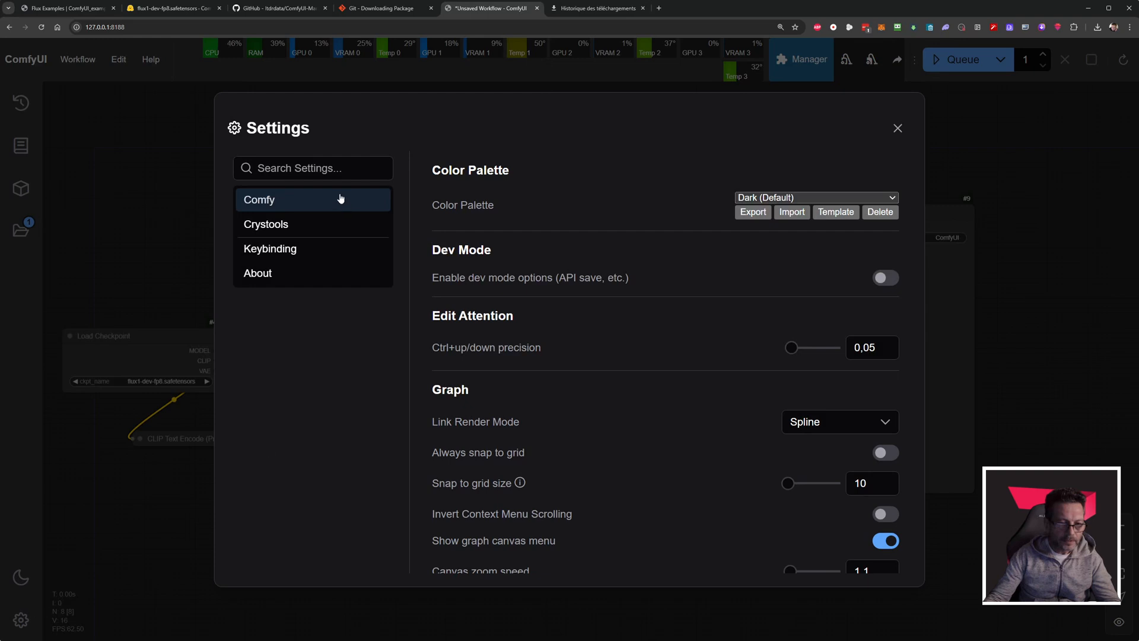
click(288, 230)
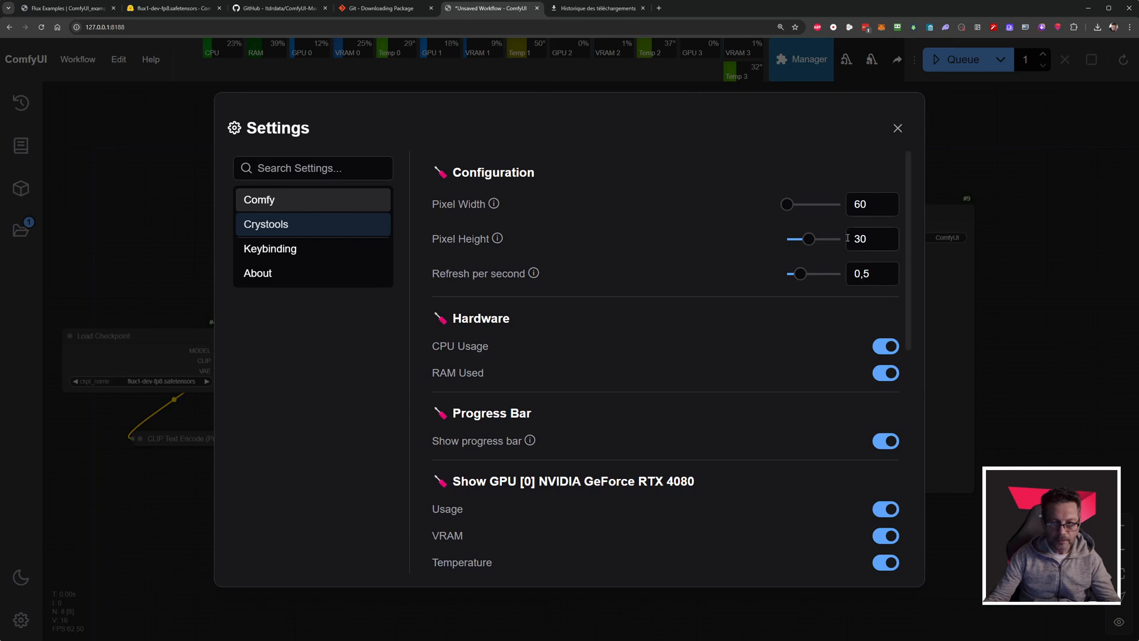
drag(808, 239, 723, 248)
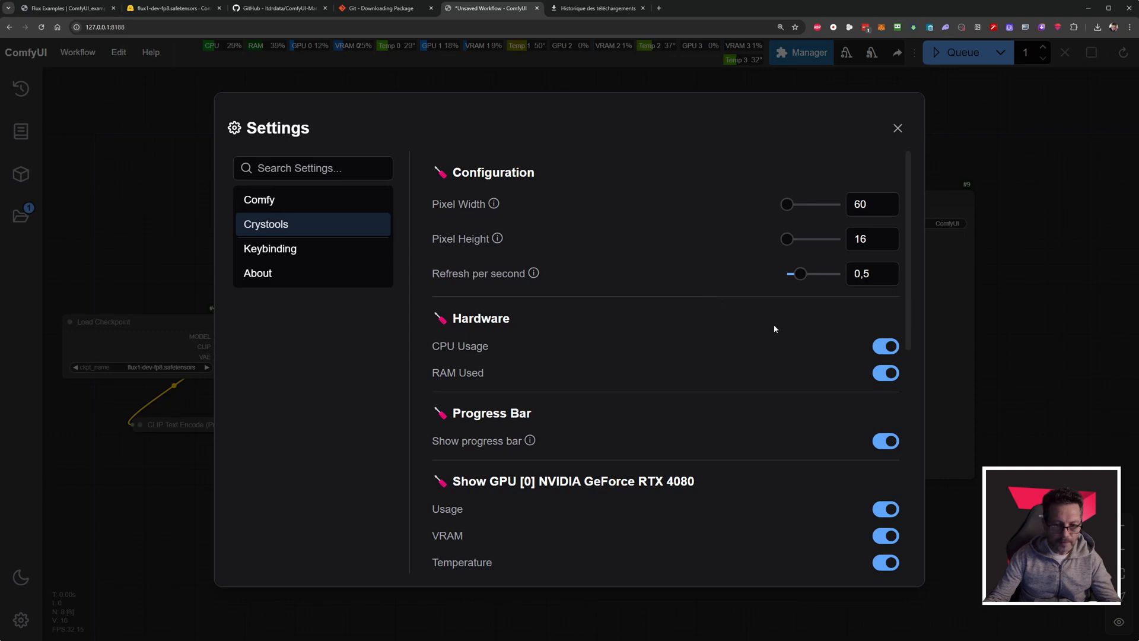
Disable the CPU Usage and RAM Used monitors and the usage, VRAM and temperature monitors of GPU 0 (RTX 4080).
click(878, 348)
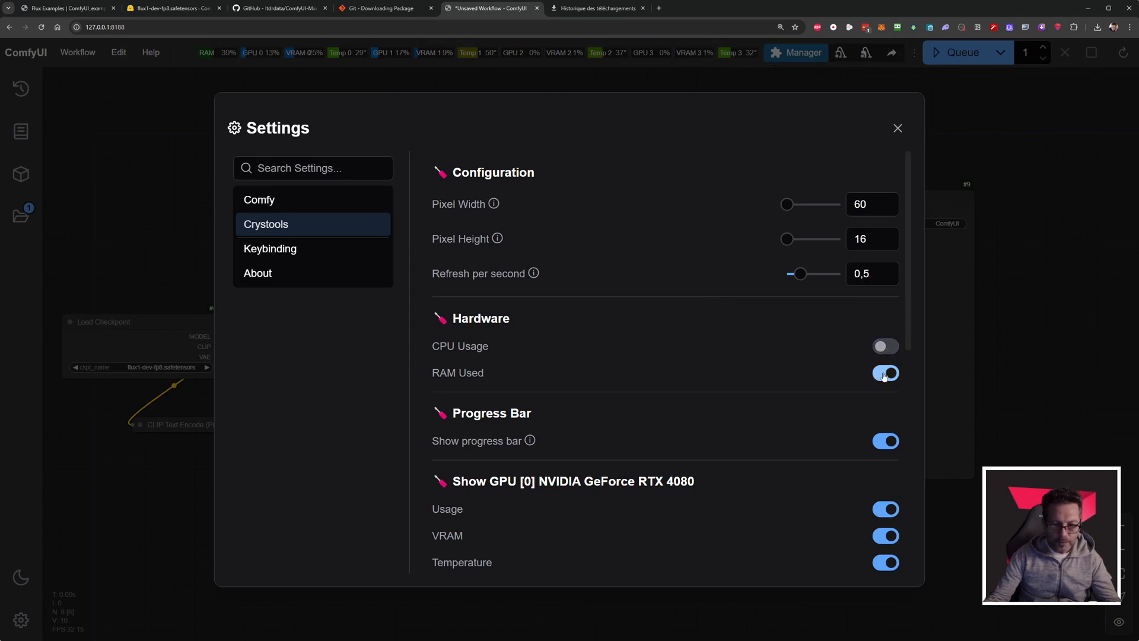
click(885, 374)
scroll(789, 337, down, 3)
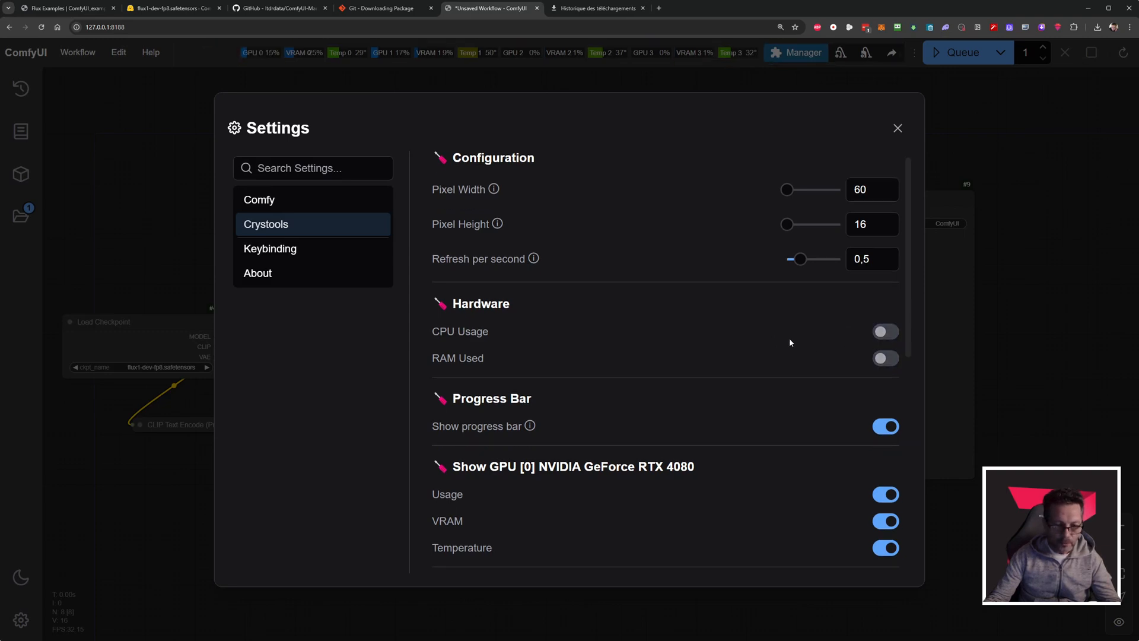
click(885, 331)
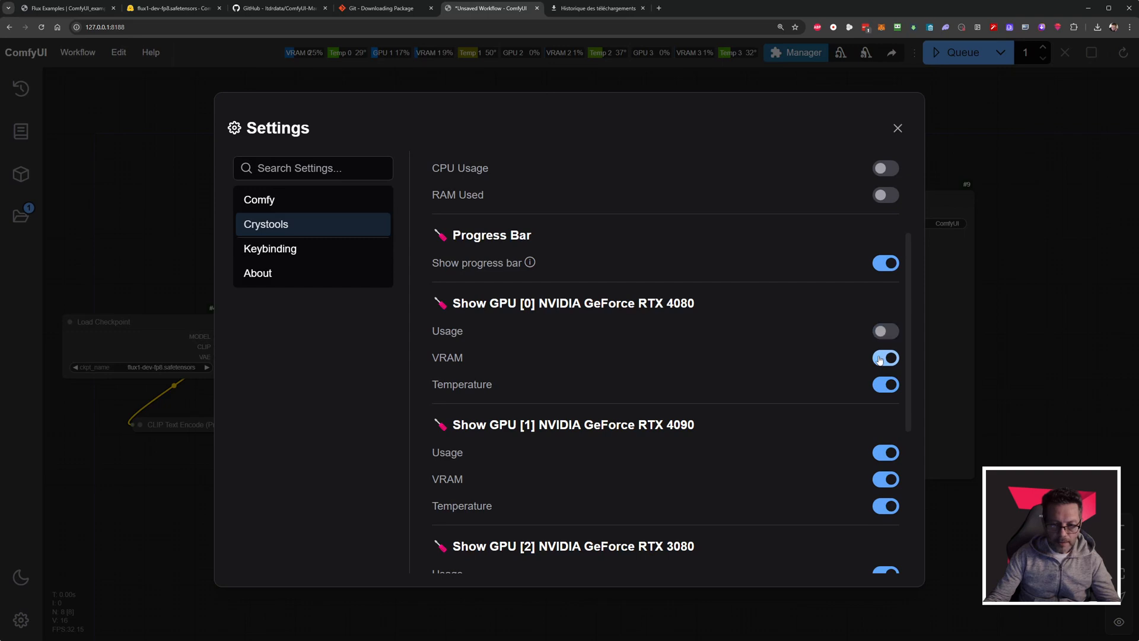
click(886, 358)
click(885, 385)
Disable the usage, VRAM and temperature monitors of GPU 2 and GPU 3 (both RTX 3080), then close the settings.
scroll(743, 337, down, 2)
scroll(743, 337, down, 1)
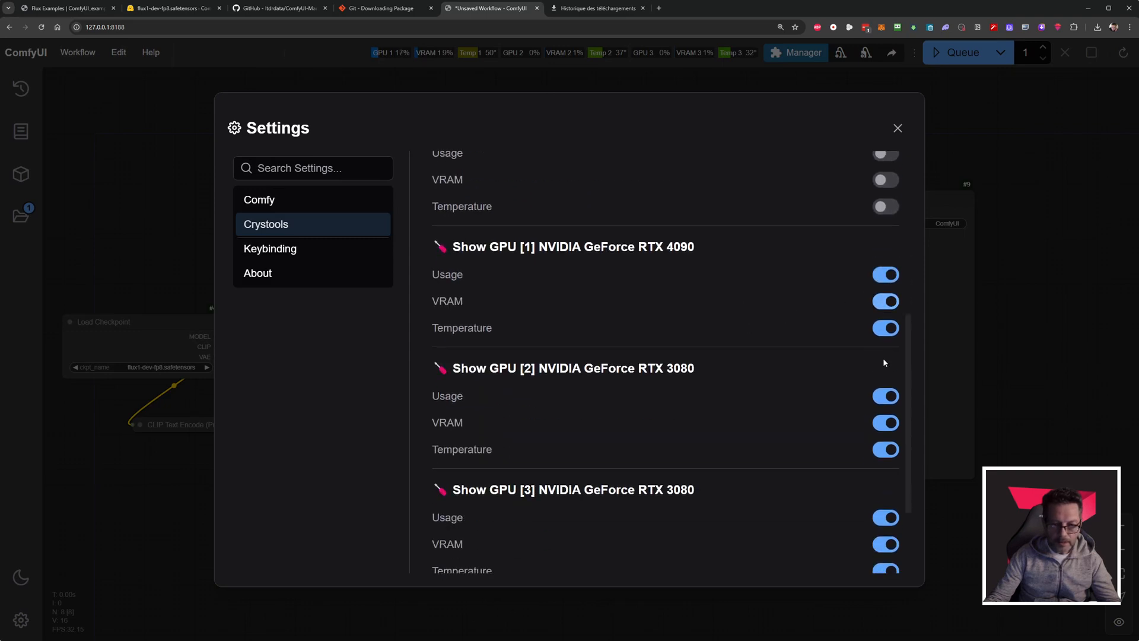
click(885, 396)
click(886, 422)
click(884, 450)
scroll(847, 389, down, 2)
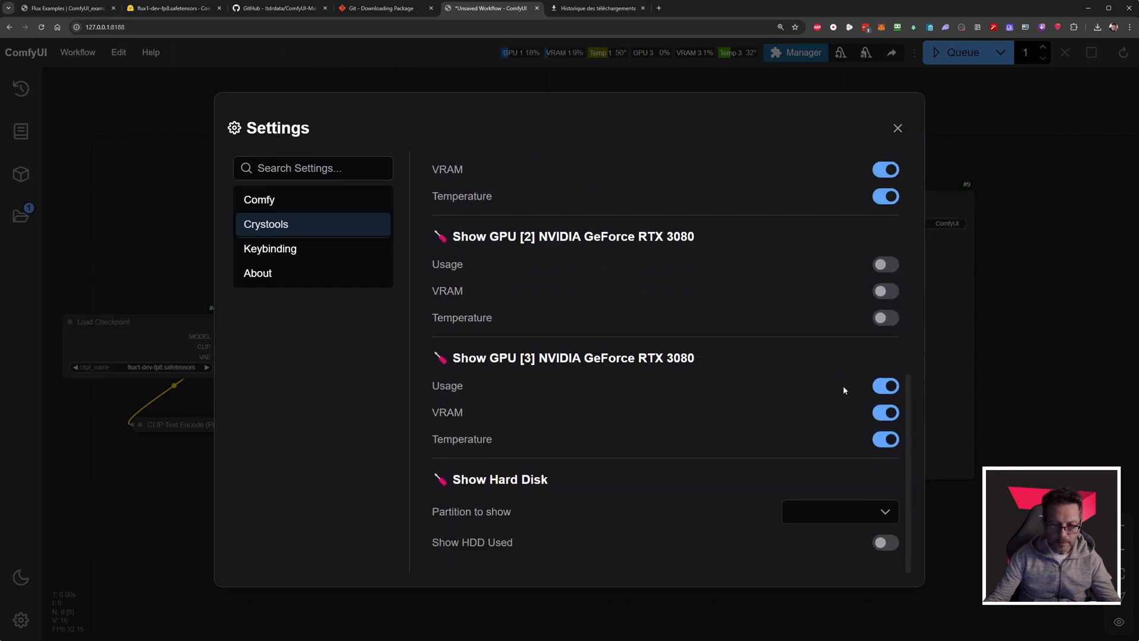
click(885, 386)
click(884, 418)
click(886, 439)
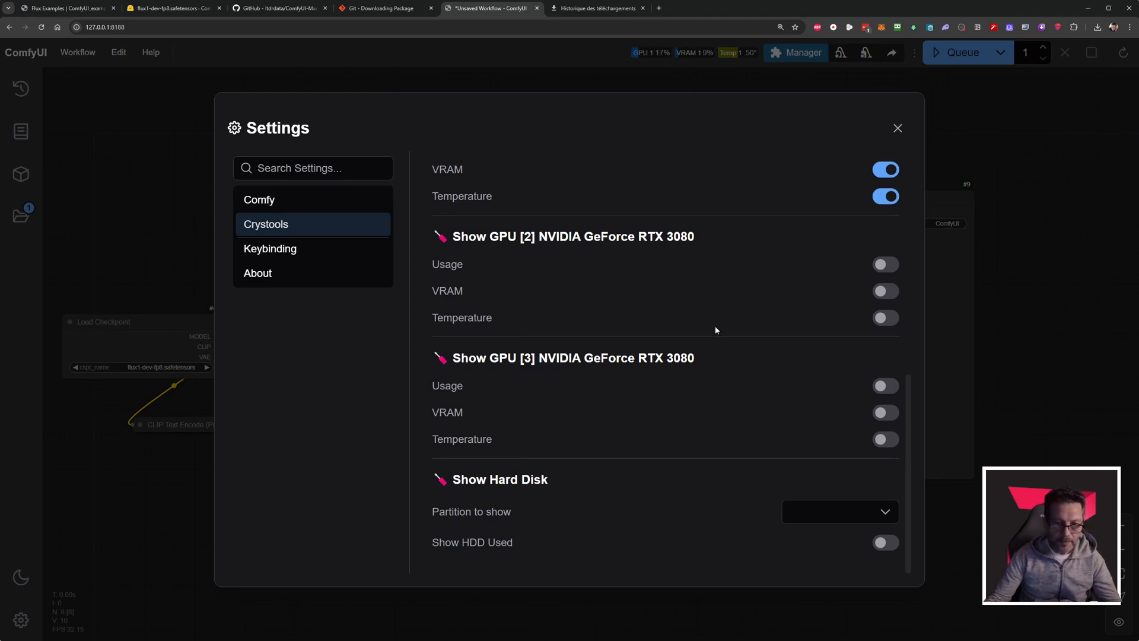
scroll(730, 356, up, 7)
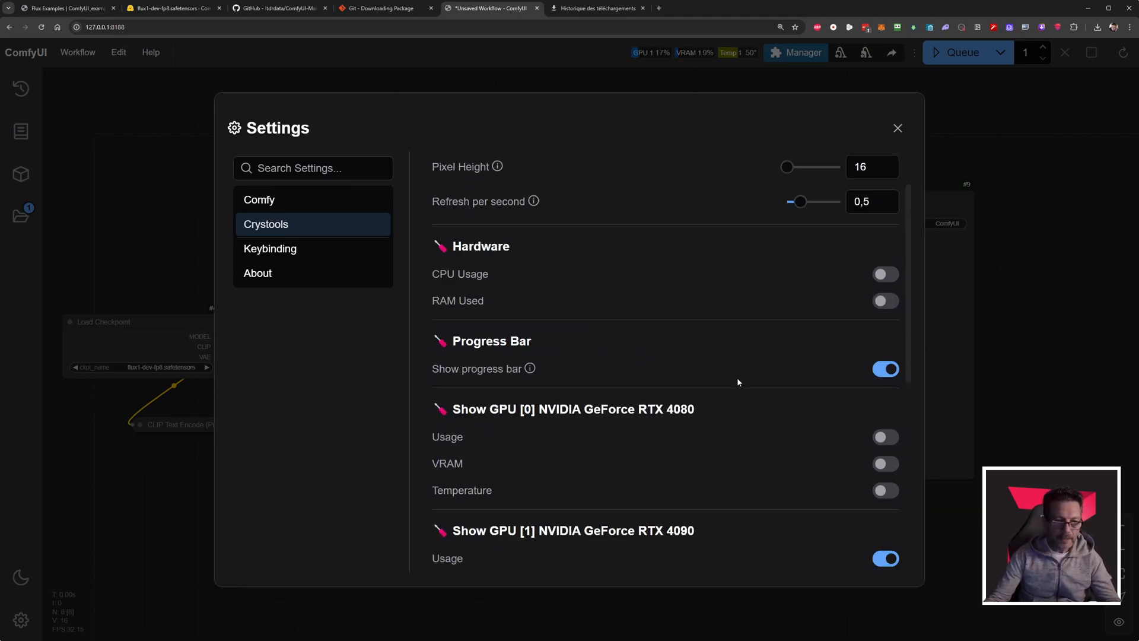
click(897, 128)
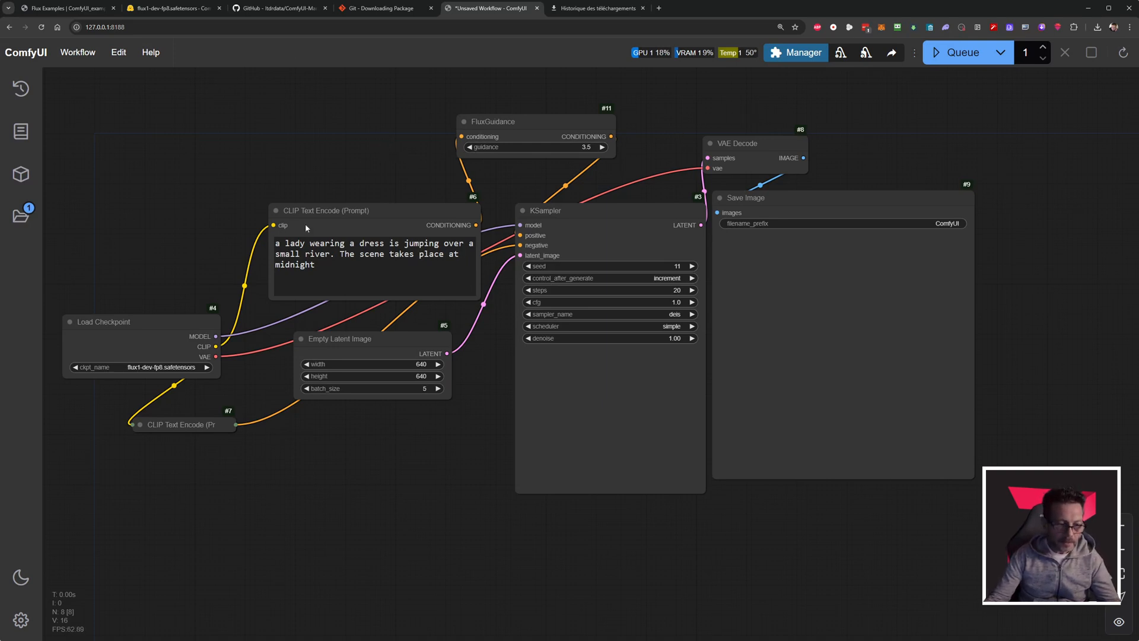
Show the generation queue and queue the current workflow four times.
click(21, 88)
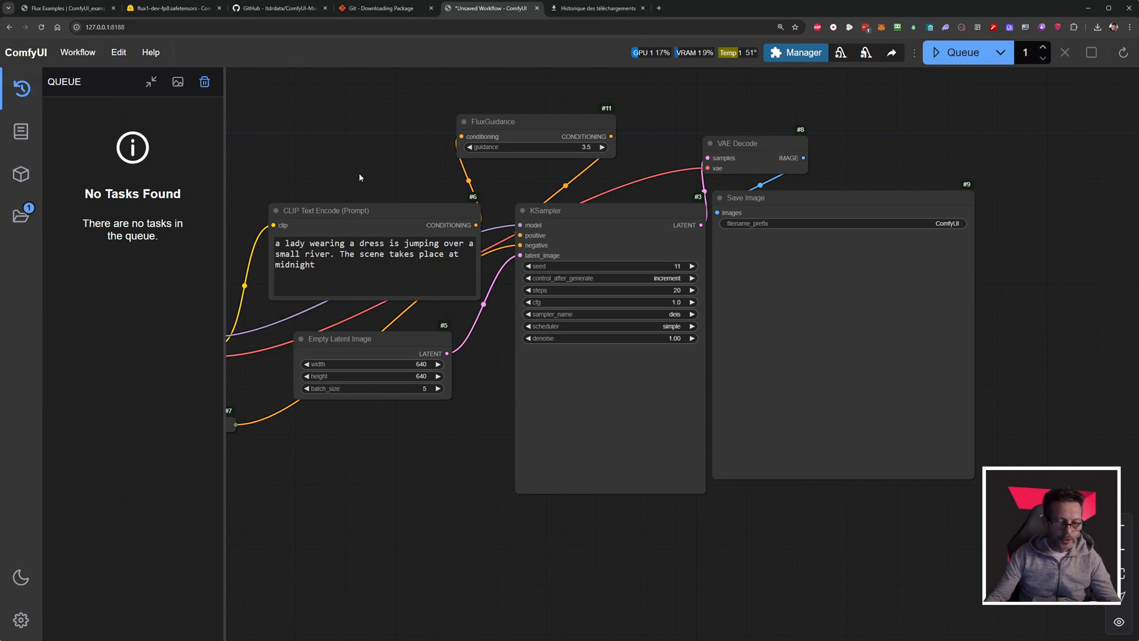
key(ctrl+Return)
key(ctrl+Return)
key(ctrl+Return)
key(ctrl+Return)
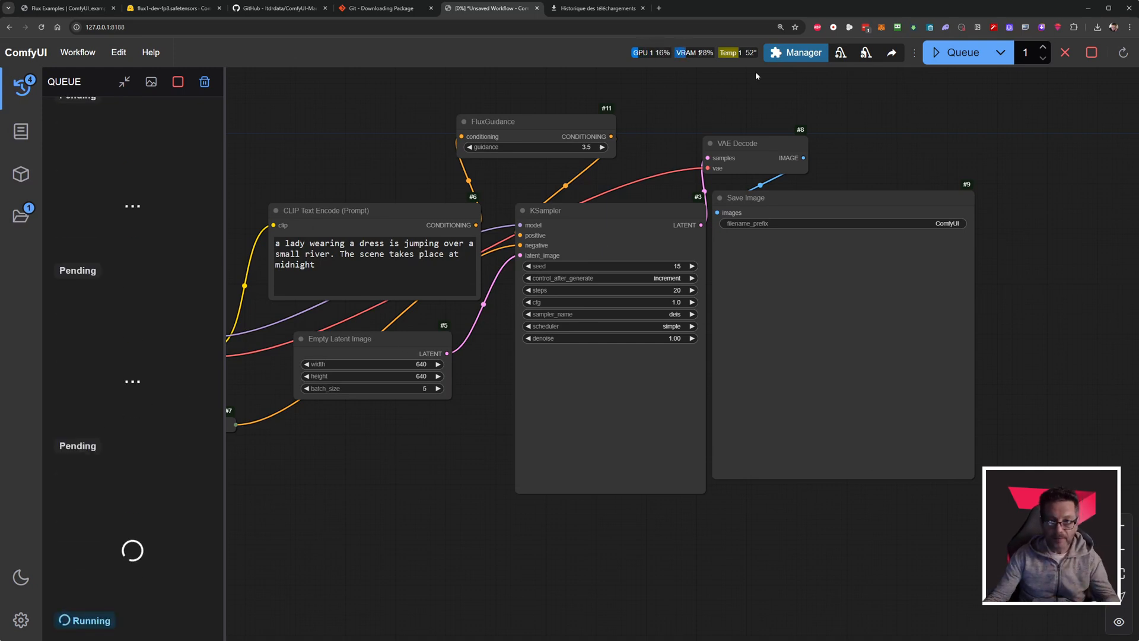
Search the Custom Nodes Manager for "pythongossss" and install the pythongosssss/ComfyUI-Custom-Scripts extension.
click(797, 53)
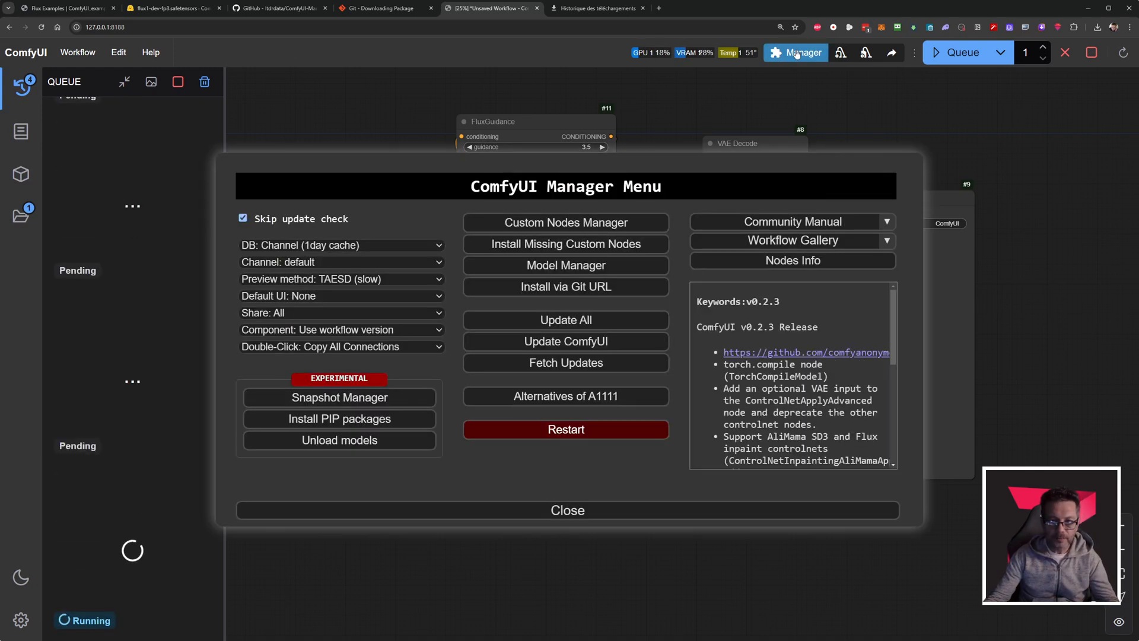
click(566, 222)
click(343, 130)
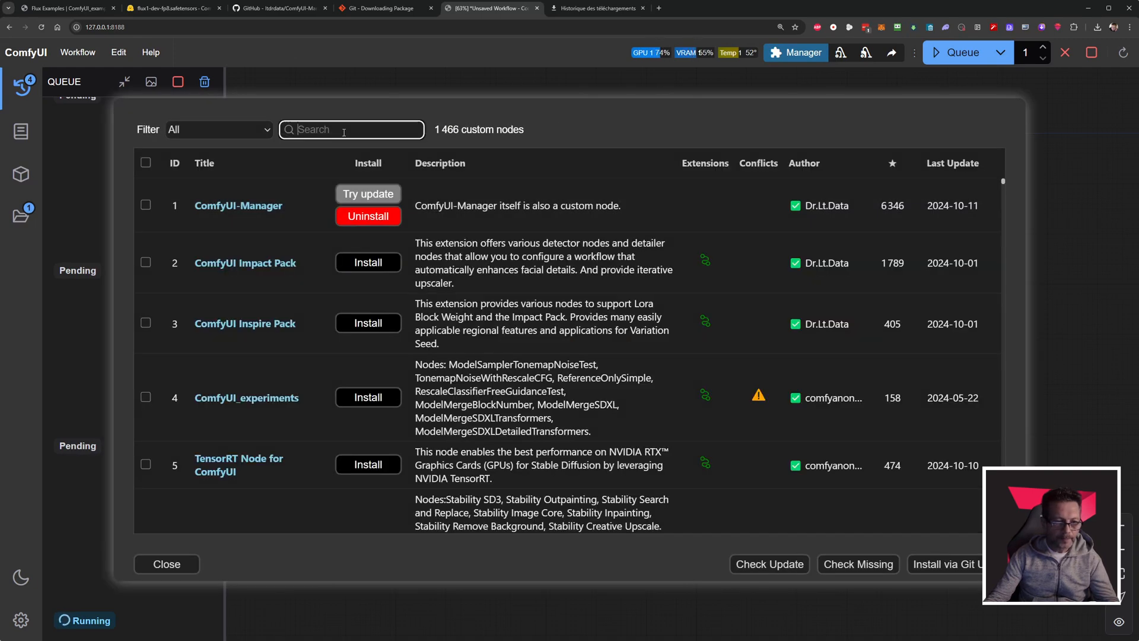
text(pyth)
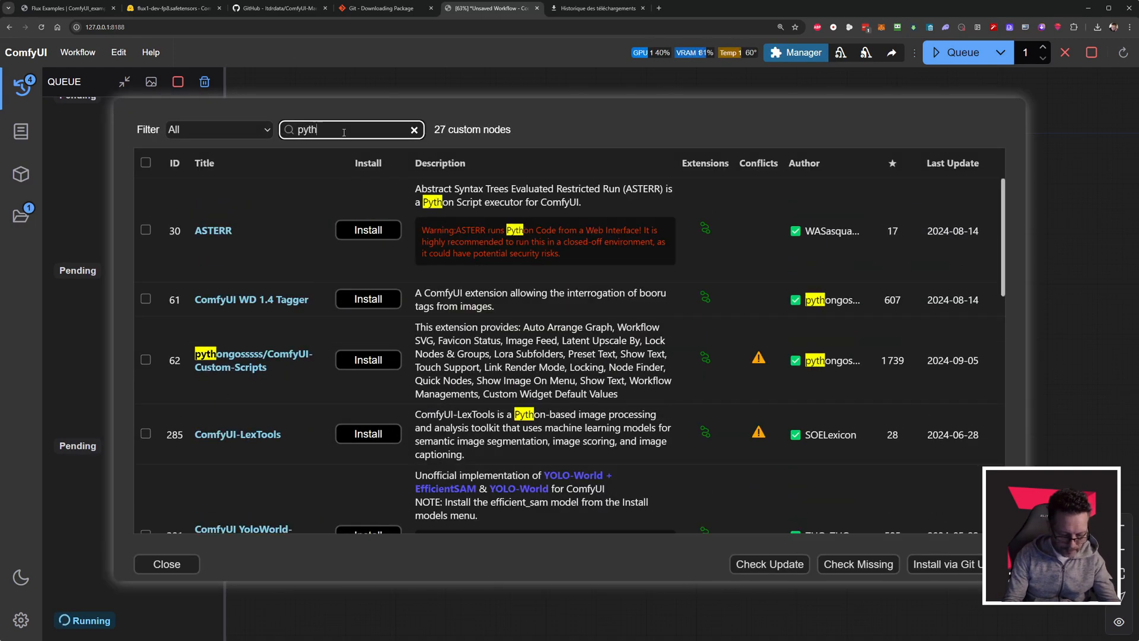
text(ongo)
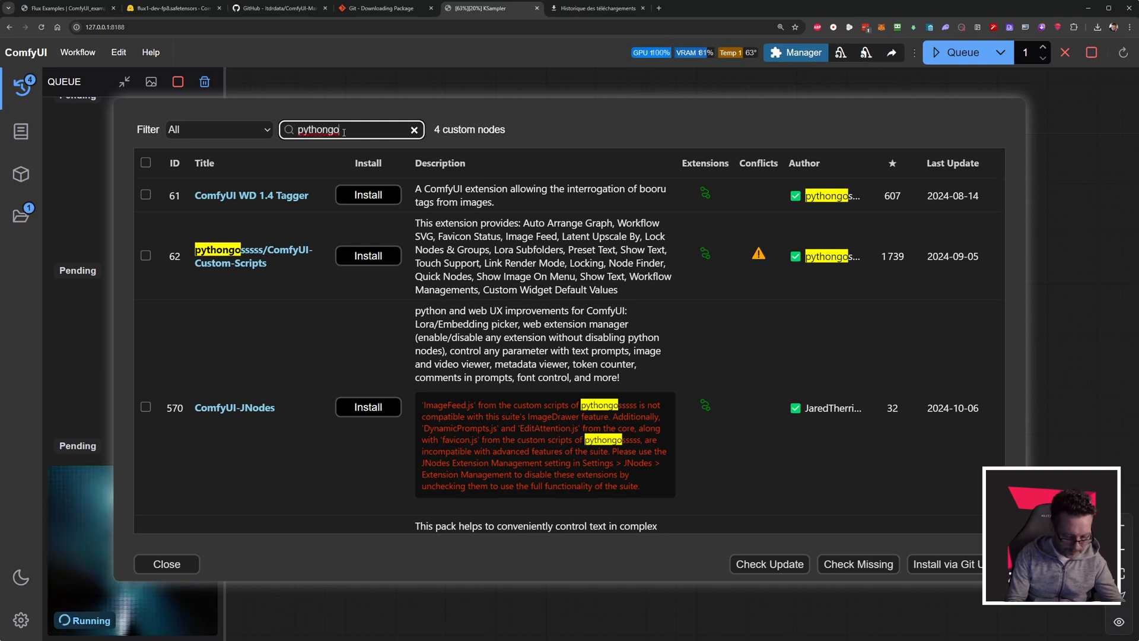
text(ssss)
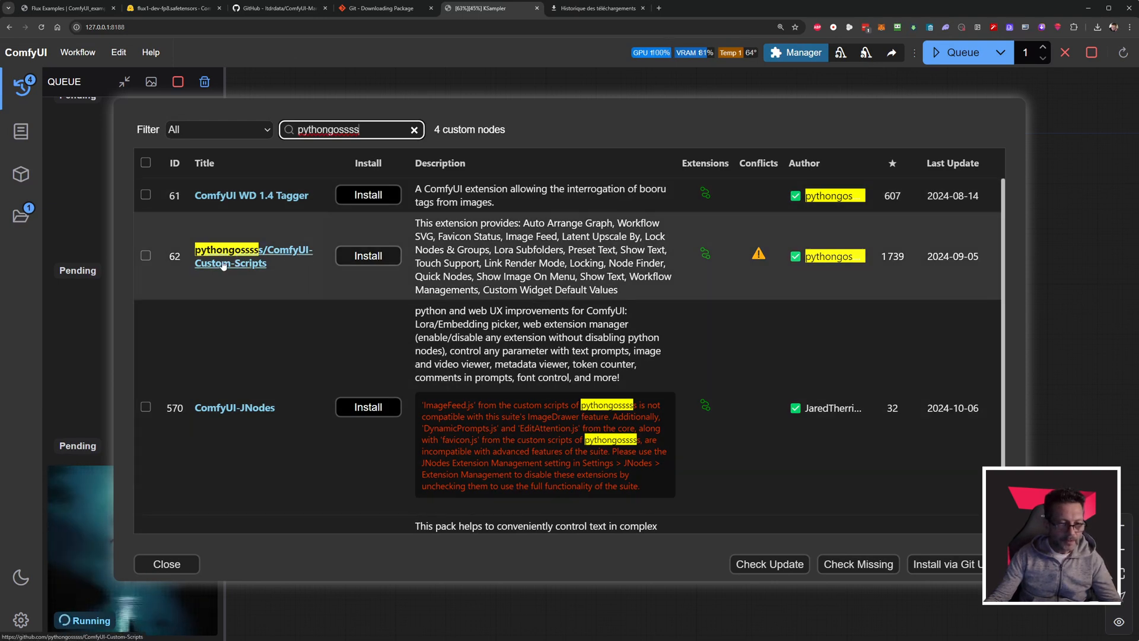
click(378, 256)
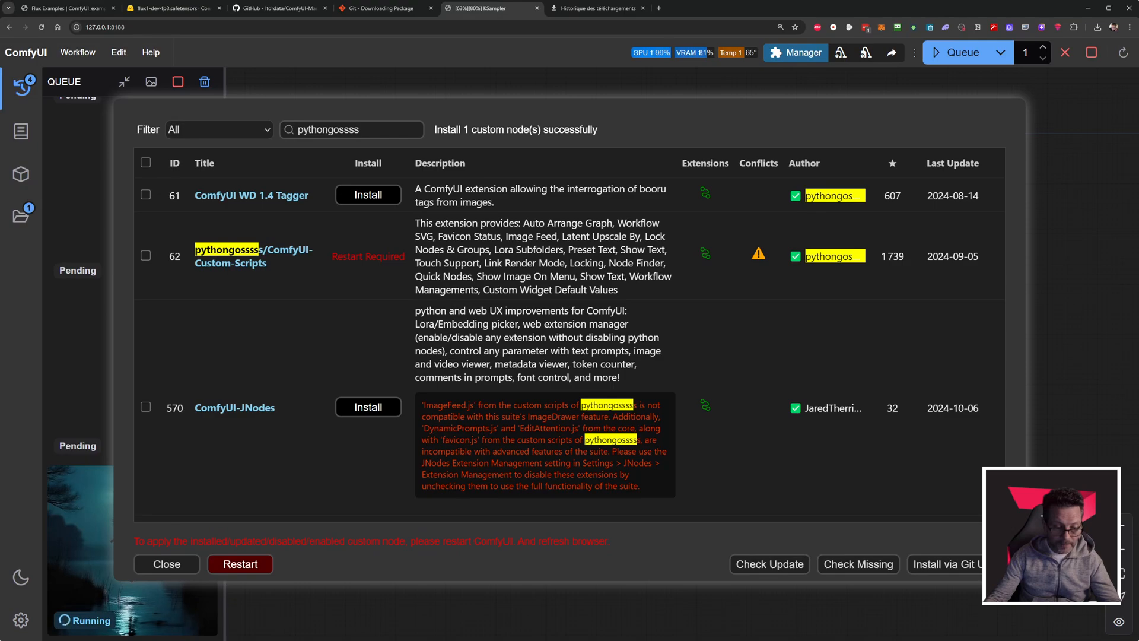
Switch to the file manager, inspect the extension folders in ComfyUI's custom_nodes directory, and return to the browser.
key(alt+Tab)
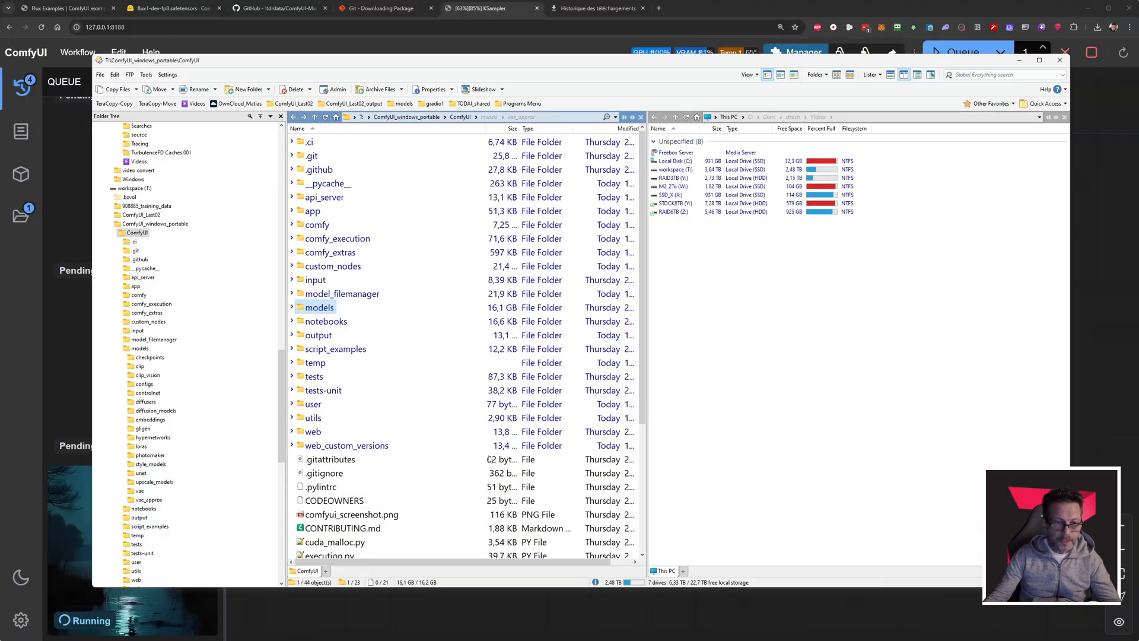
click(378, 259)
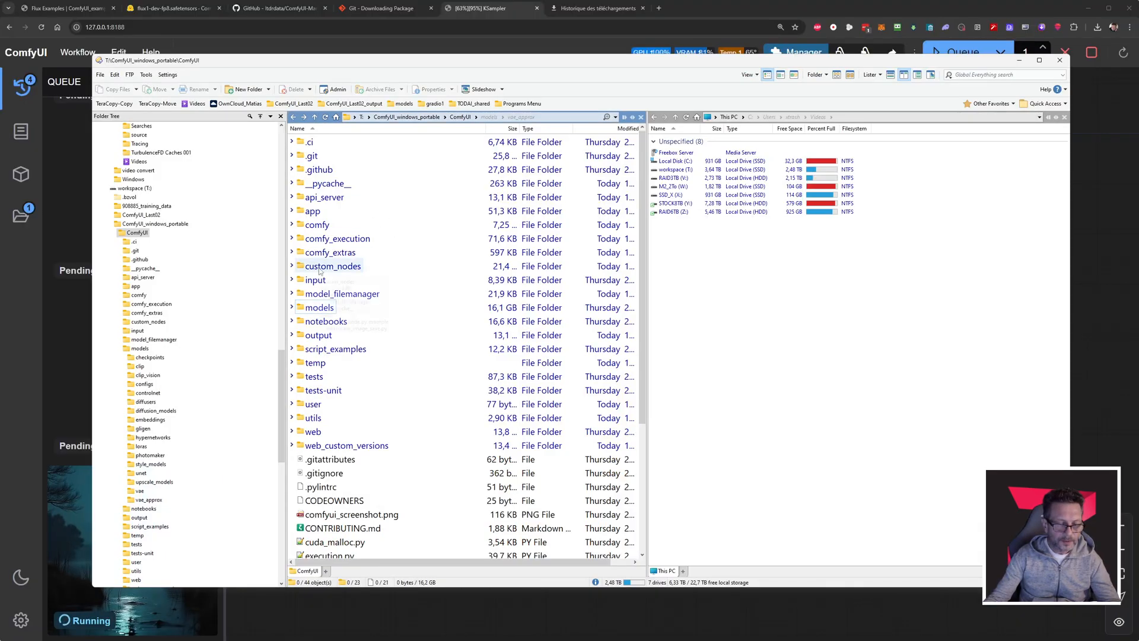
double_click(332, 266)
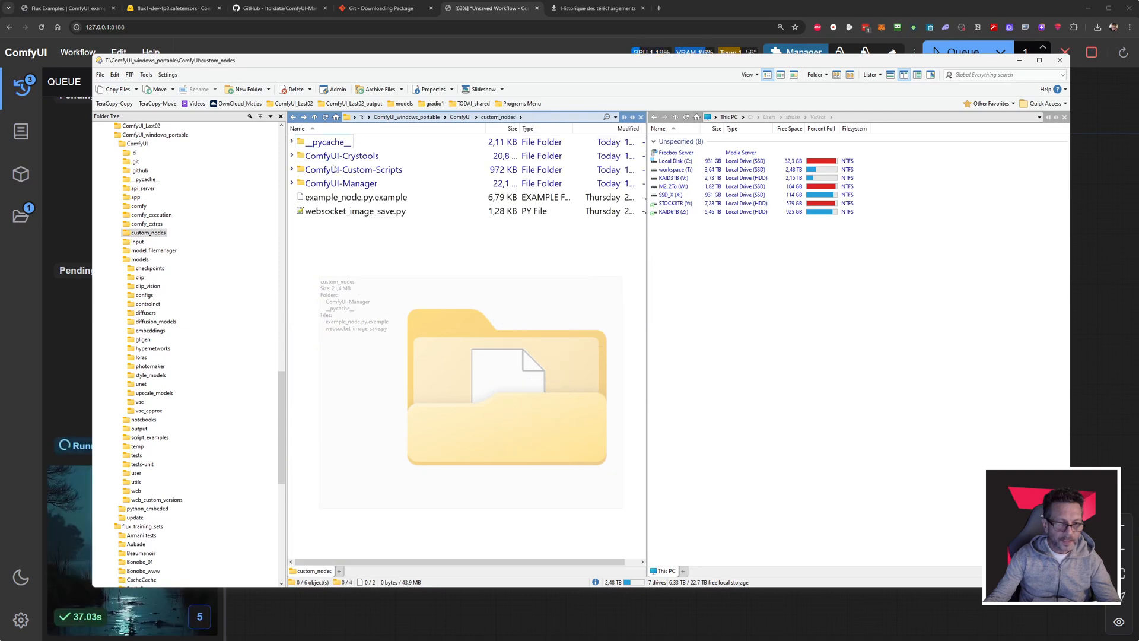
click(379, 157)
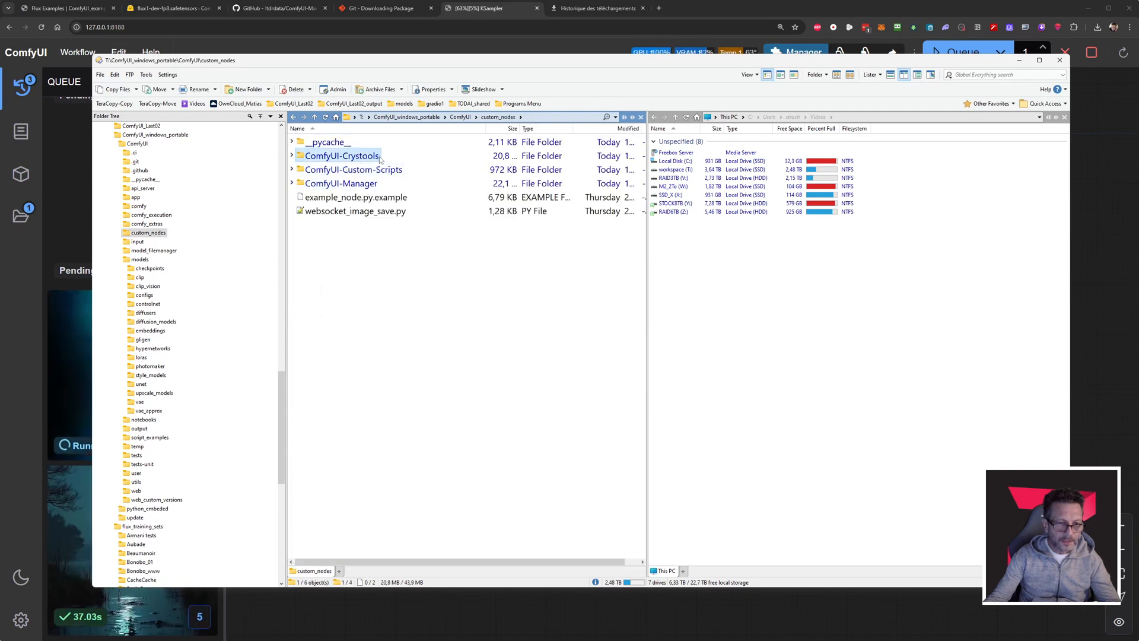
click(392, 171)
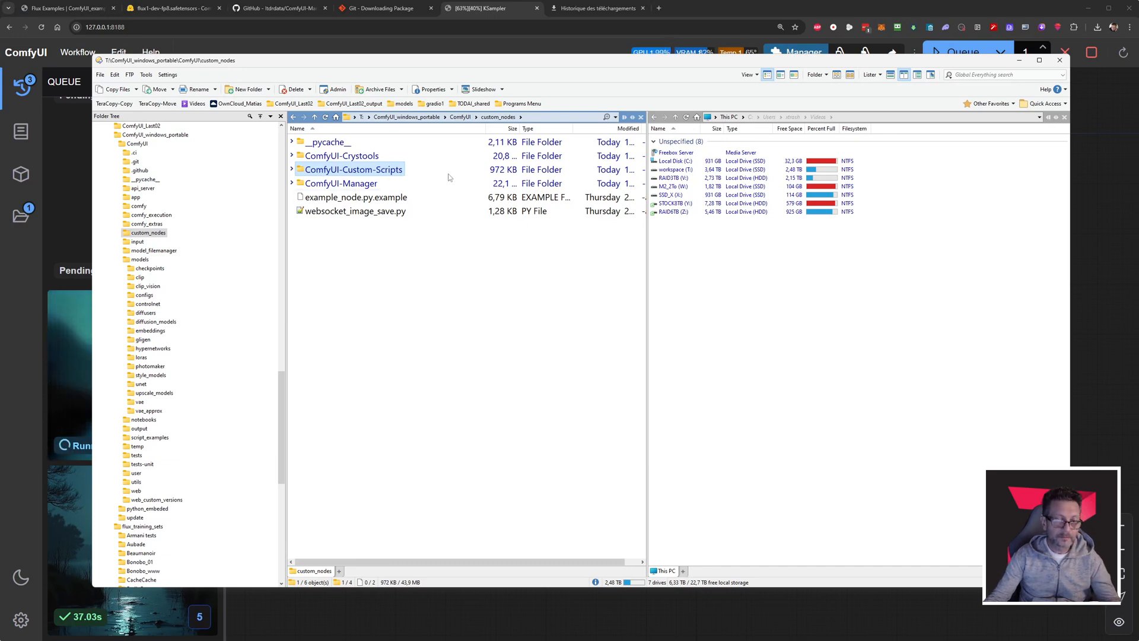
click(705, 10)
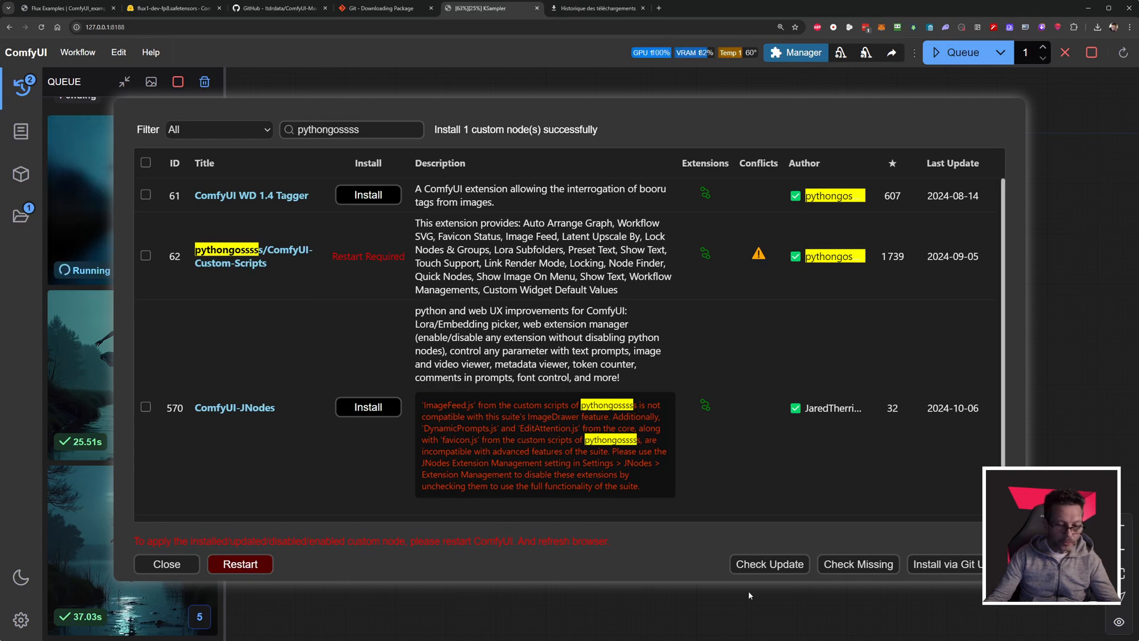
Close the Custom Nodes Manager and the ComfyUI Manager menu to return to the workflow and queue.
click(168, 564)
click(526, 512)
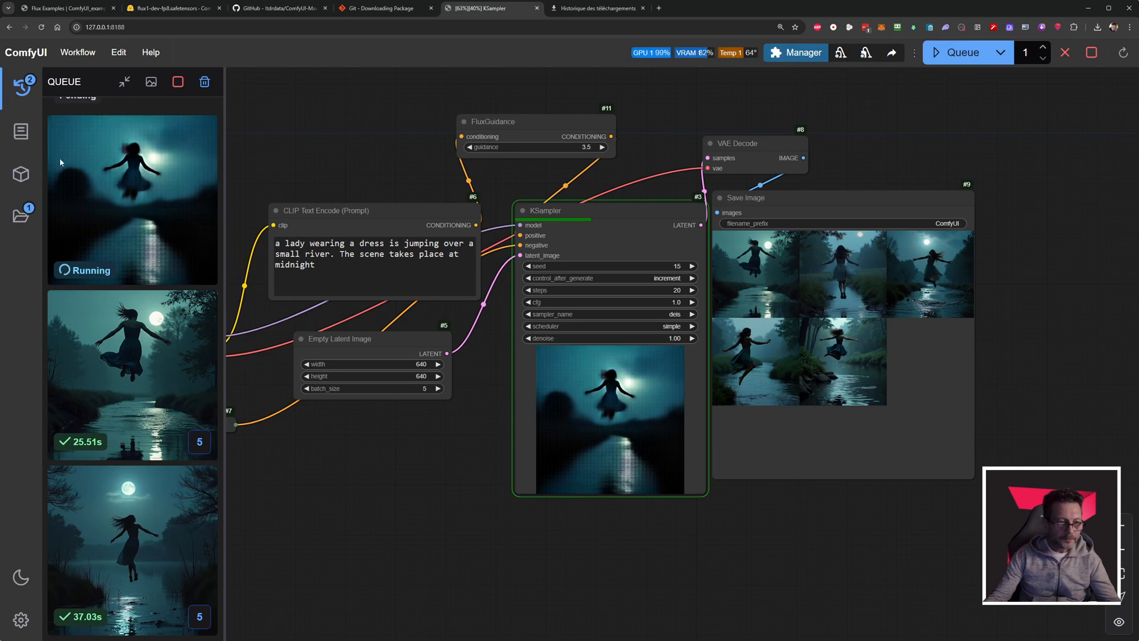
mouse_move(133, 378)
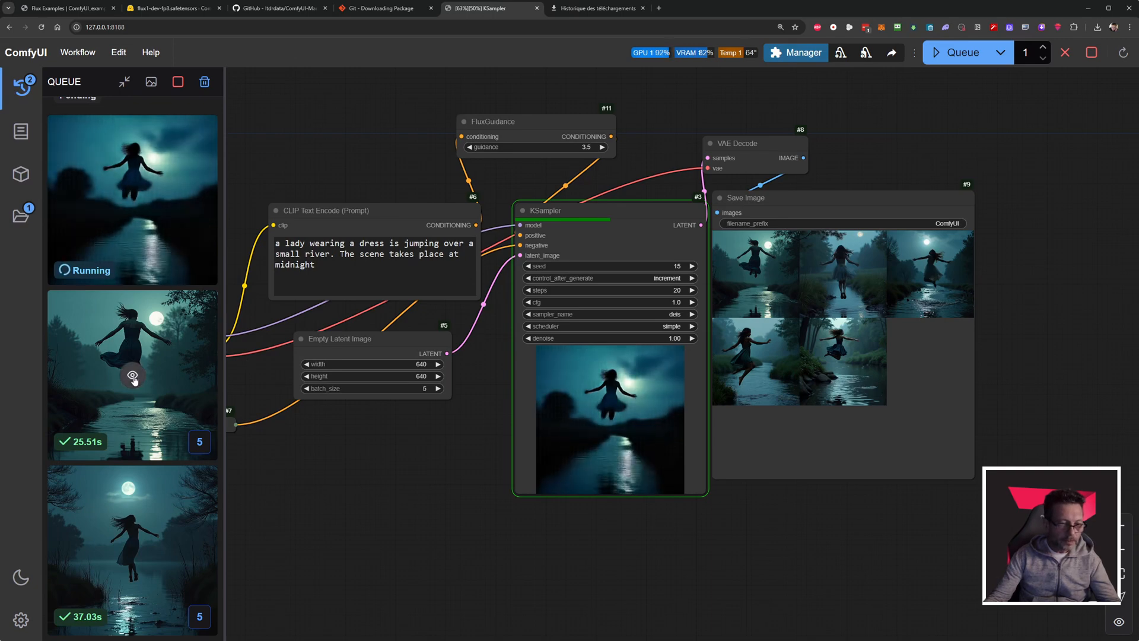
Open the latest finished image in the queue at full size, view the following image, and return to the queue list.
click(132, 378)
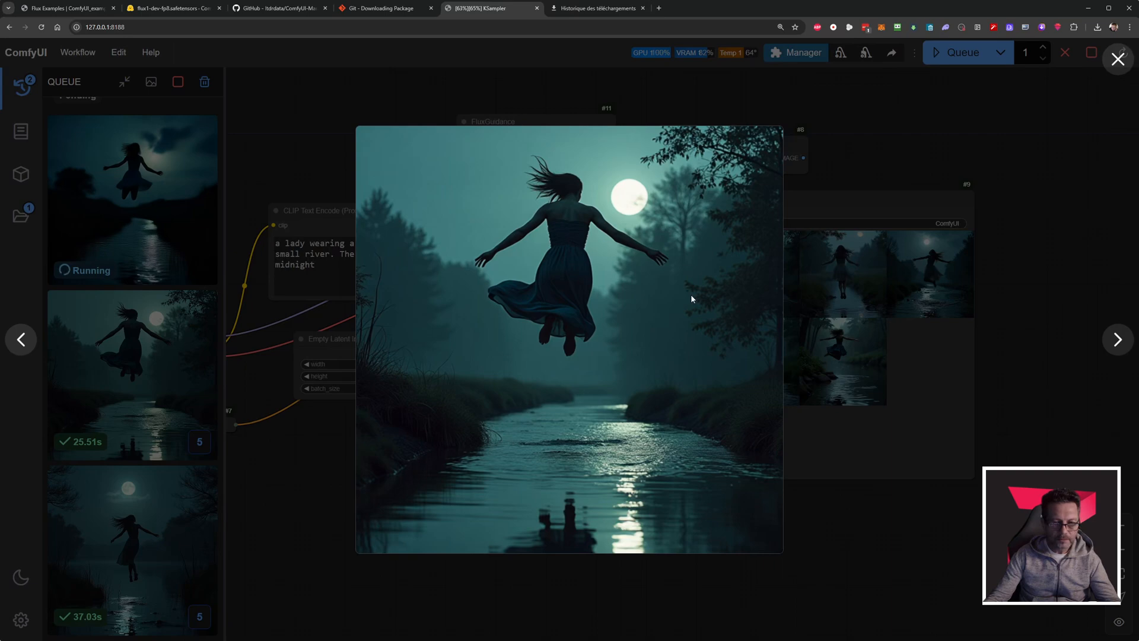
key(Right)
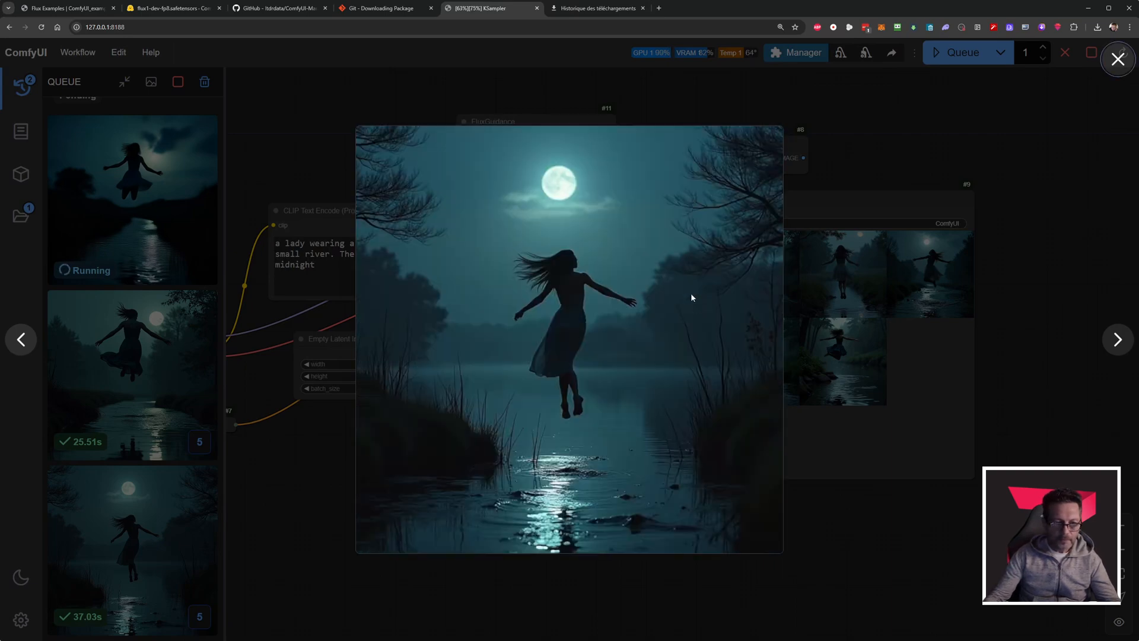
key(Escape)
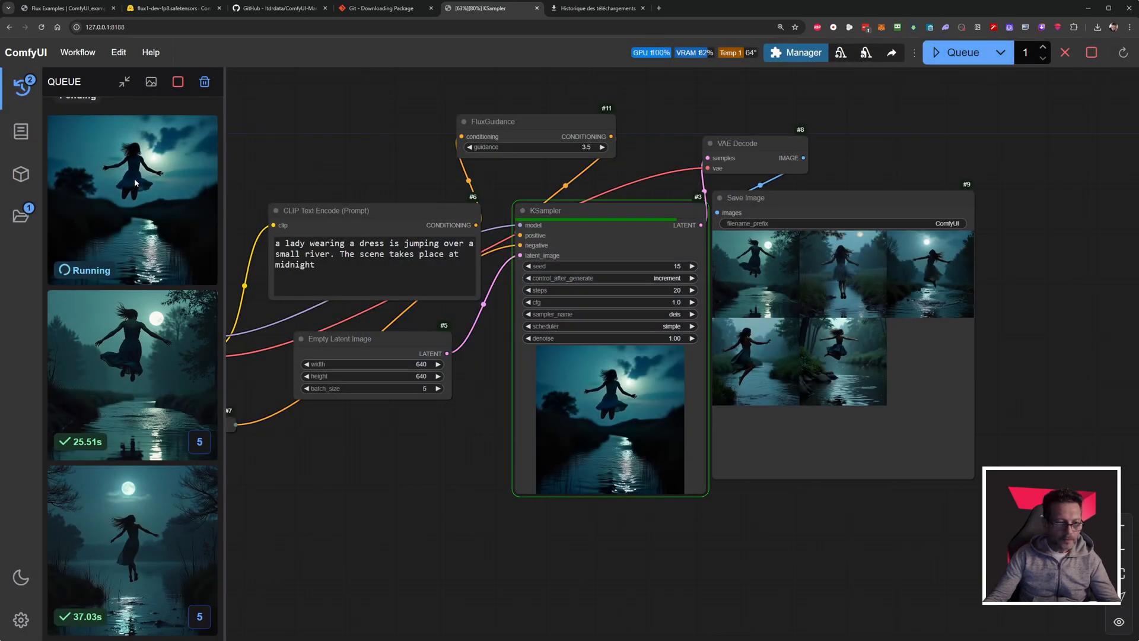
mouse_move(189, 335)
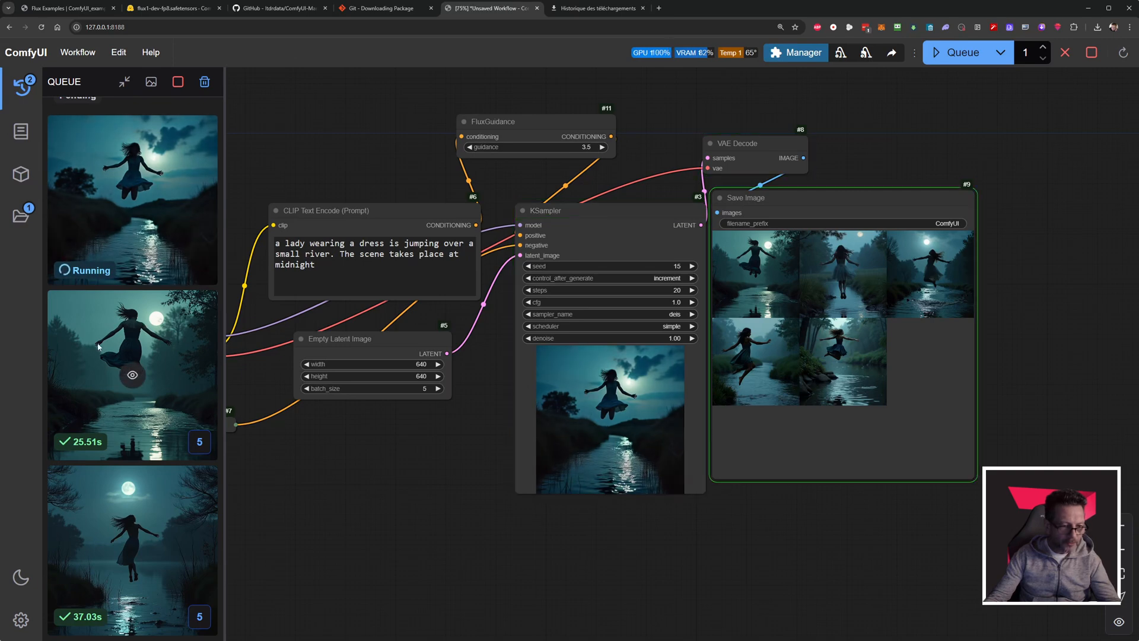
click(24, 89)
click(24, 92)
mouse_move(162, 345)
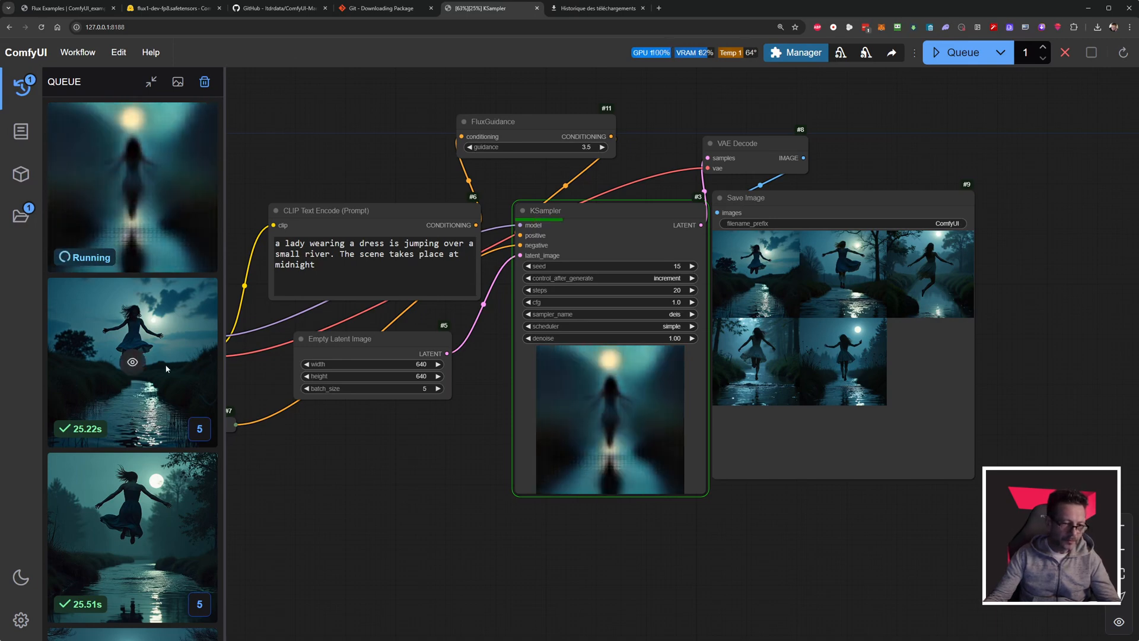
Expand the 25.22s batch in the queue to browse its individual images, and return to the full queue.
scroll(177, 375, down, 3)
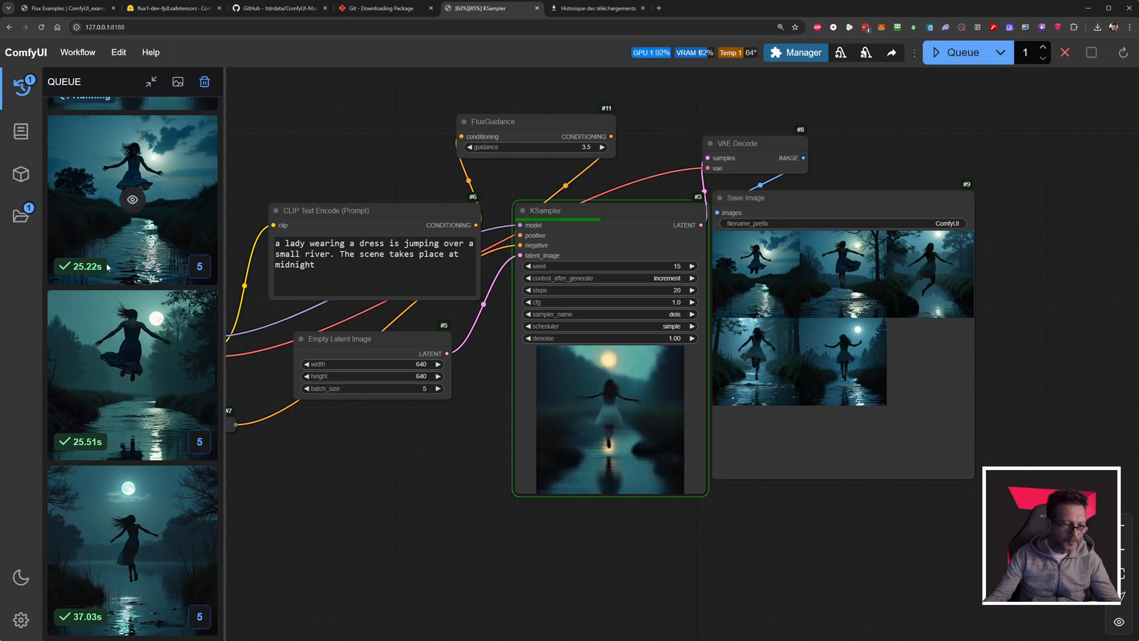
scroll(433, 415, up, 5)
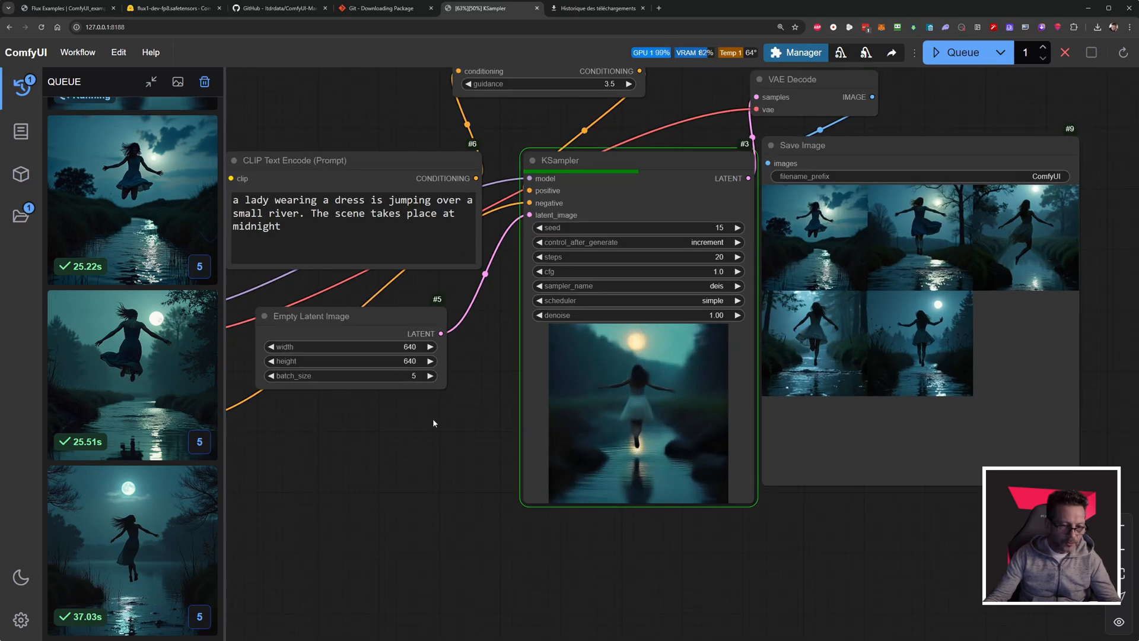
scroll(416, 418, down, 2)
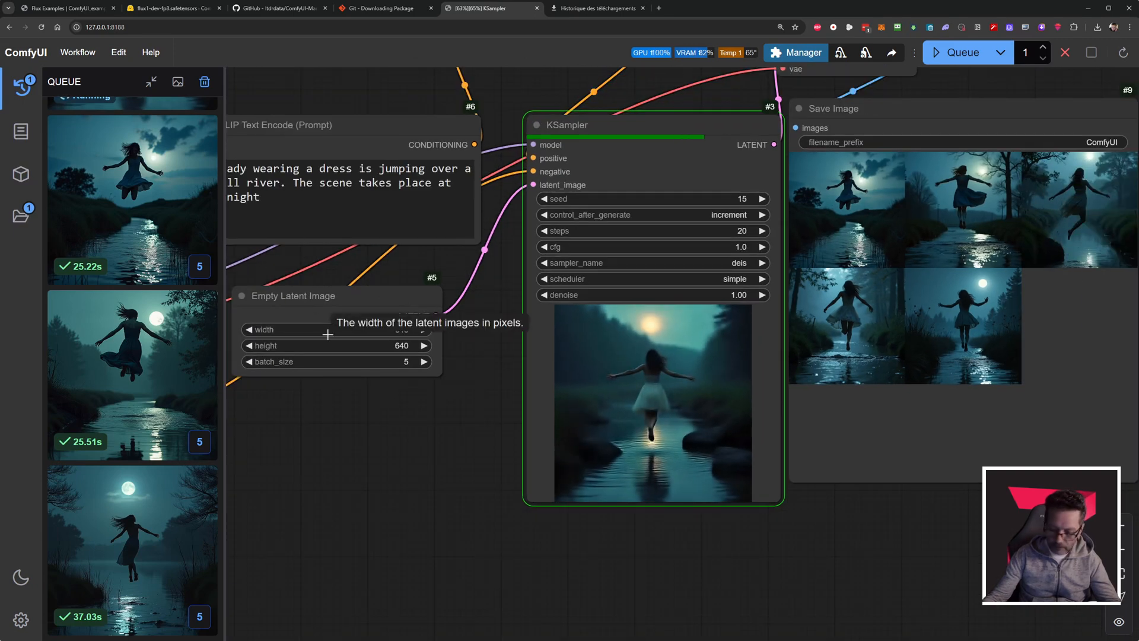
drag(328, 398, 433, 445)
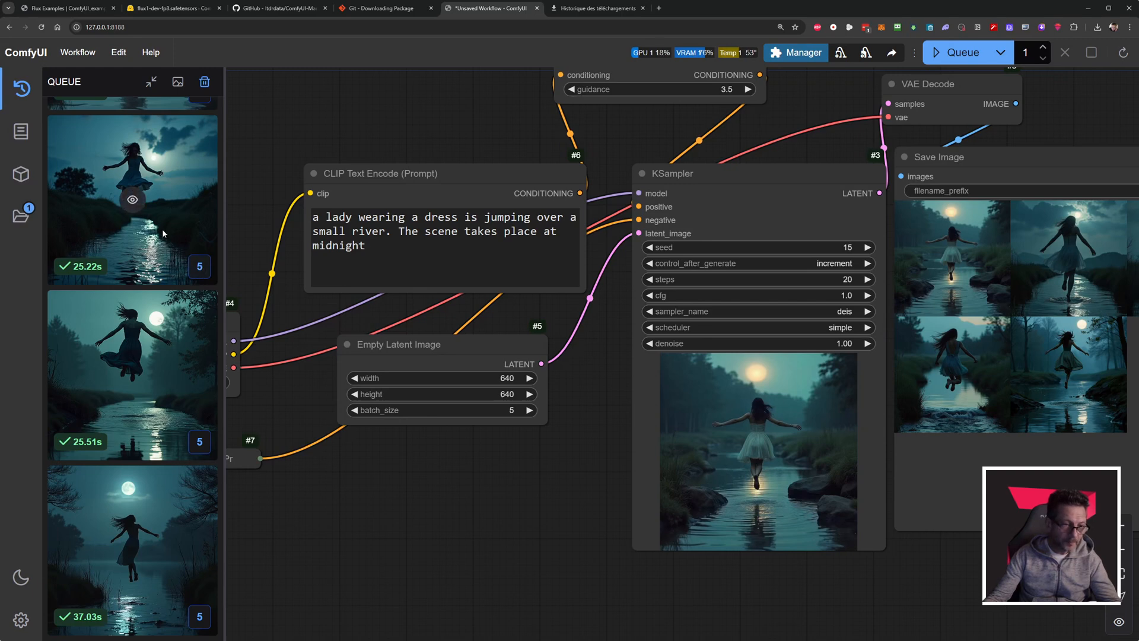
click(200, 267)
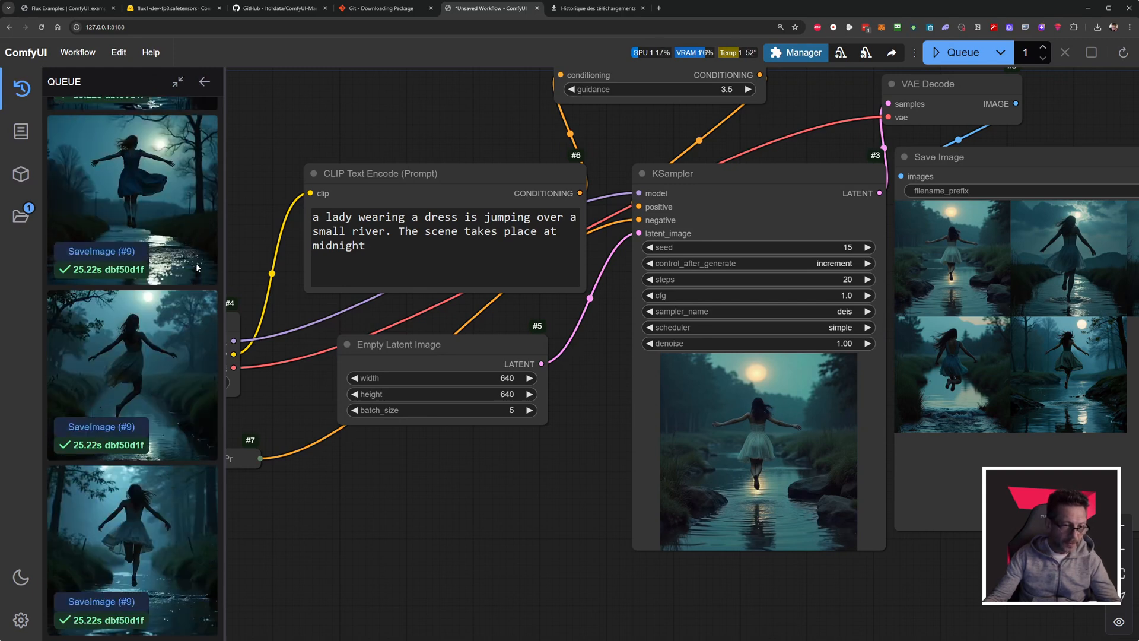
scroll(150, 279, down, 1)
scroll(149, 279, up, 2)
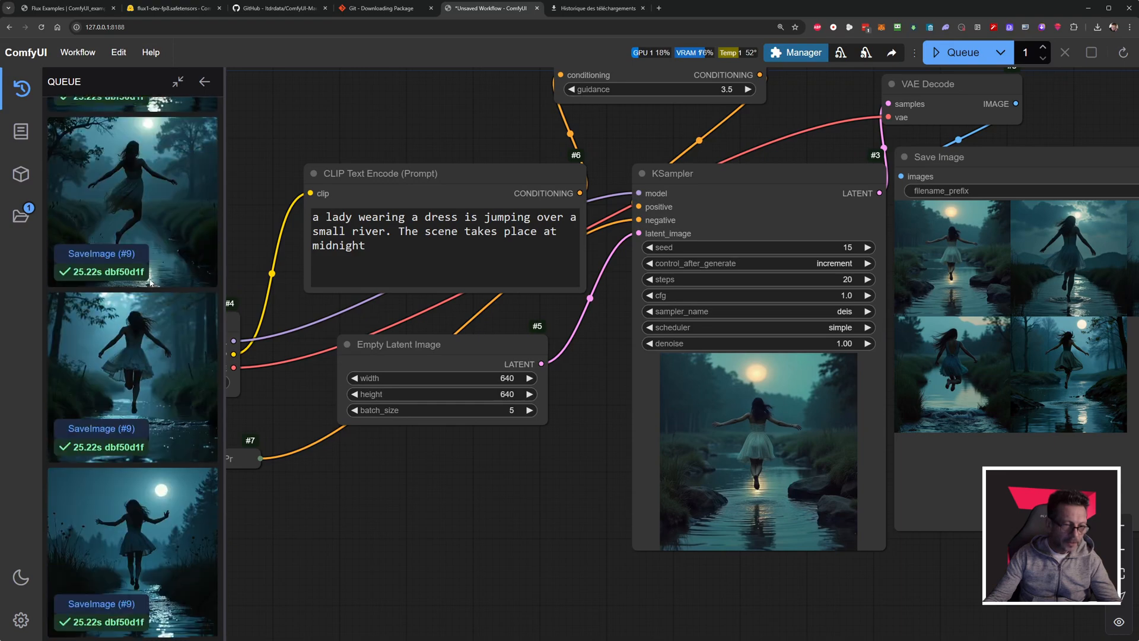
click(205, 84)
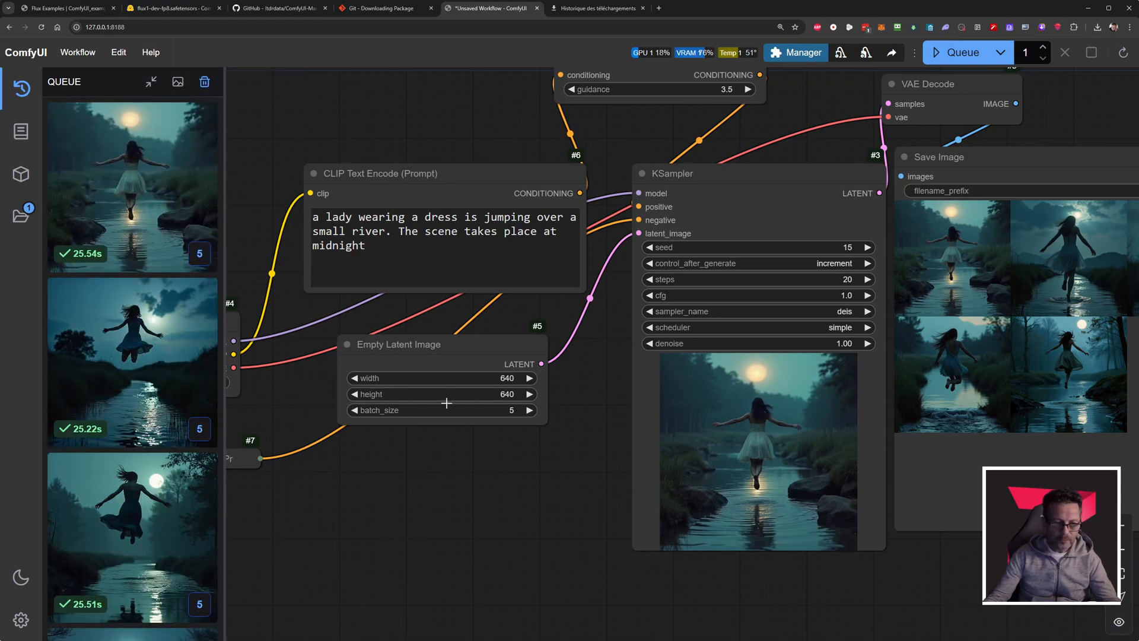
Set the Empty Latent Image batch_size to 1 and restart ComfyUI through the Manager, accepting the restart.
click(355, 411)
click(355, 410)
click(355, 410)
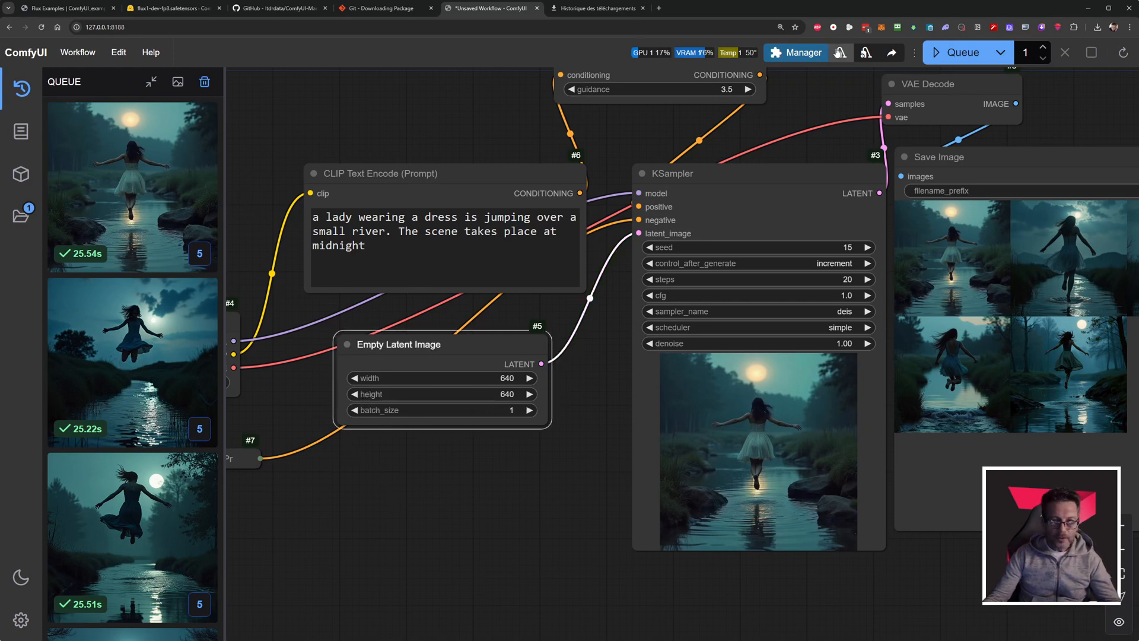
click(795, 52)
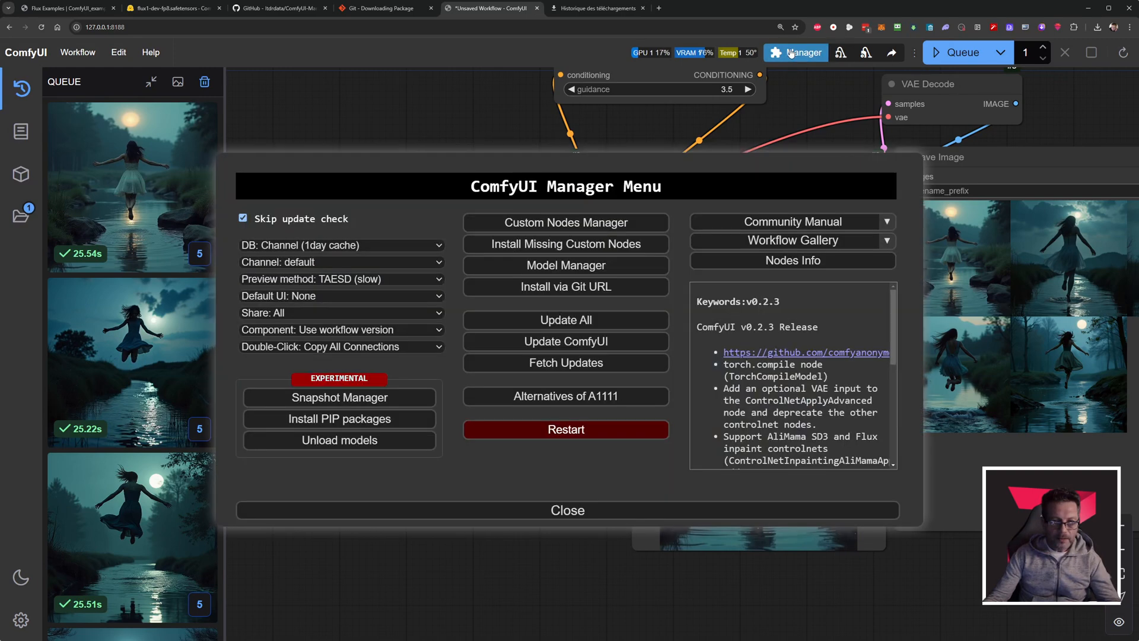
click(559, 432)
click(603, 83)
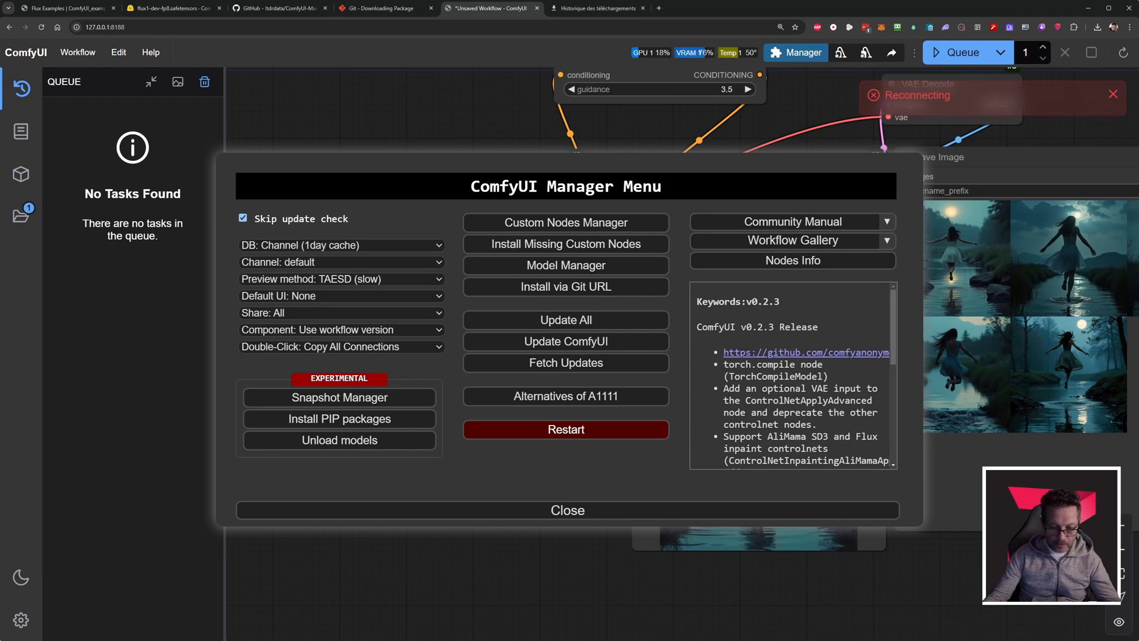
Switch to the command console, widen and move its window to read the startup log, and return to the browser.
key(alt+Tab)
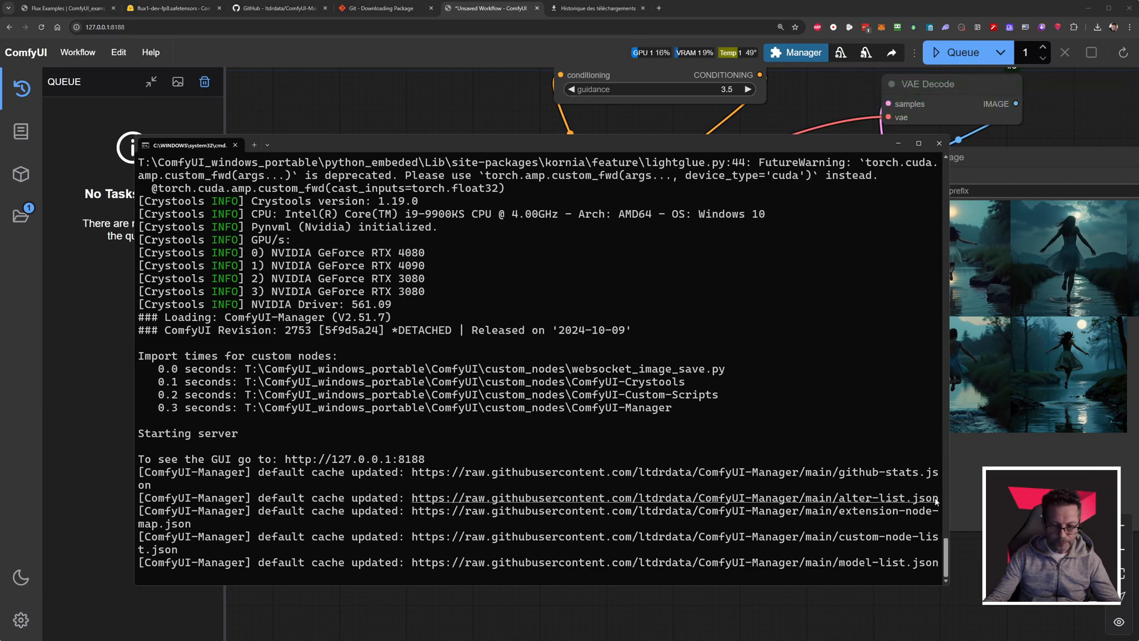
drag(947, 502, 1069, 502)
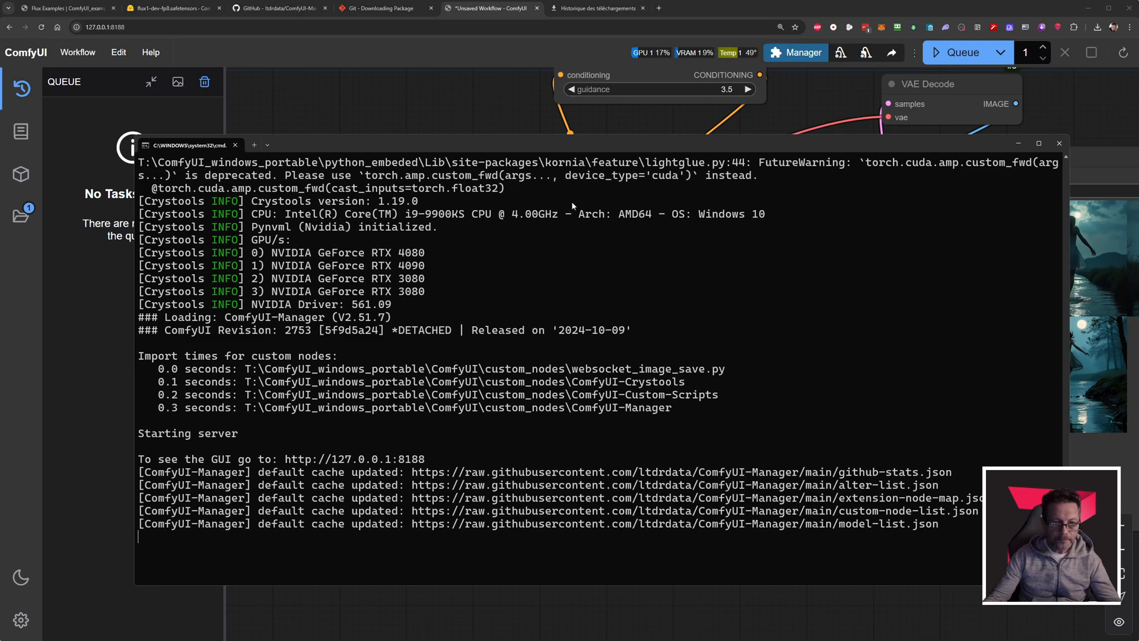
drag(534, 145, 472, 146)
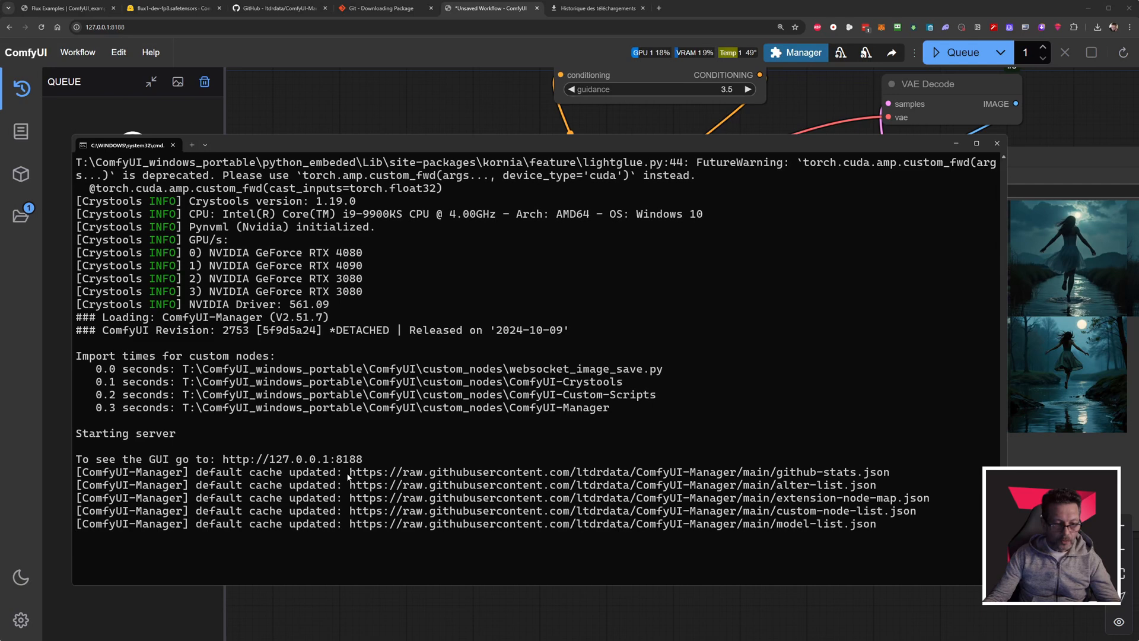
click(333, 117)
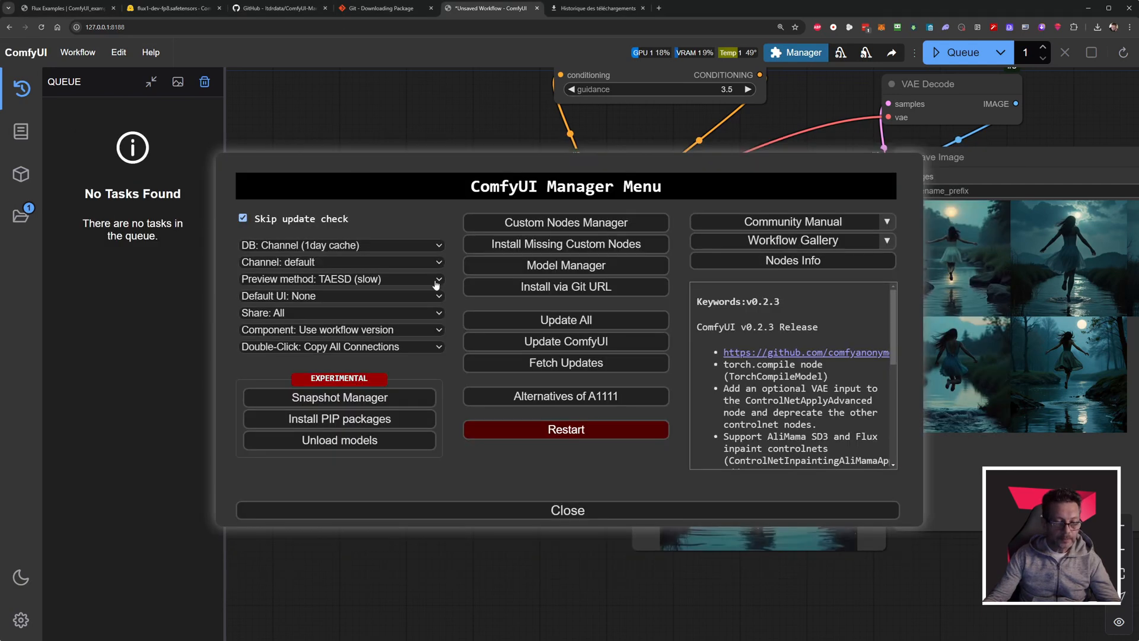
Close the ComfyUI Manager menu and reload the ComfyUI page to load the new extension.
click(540, 512)
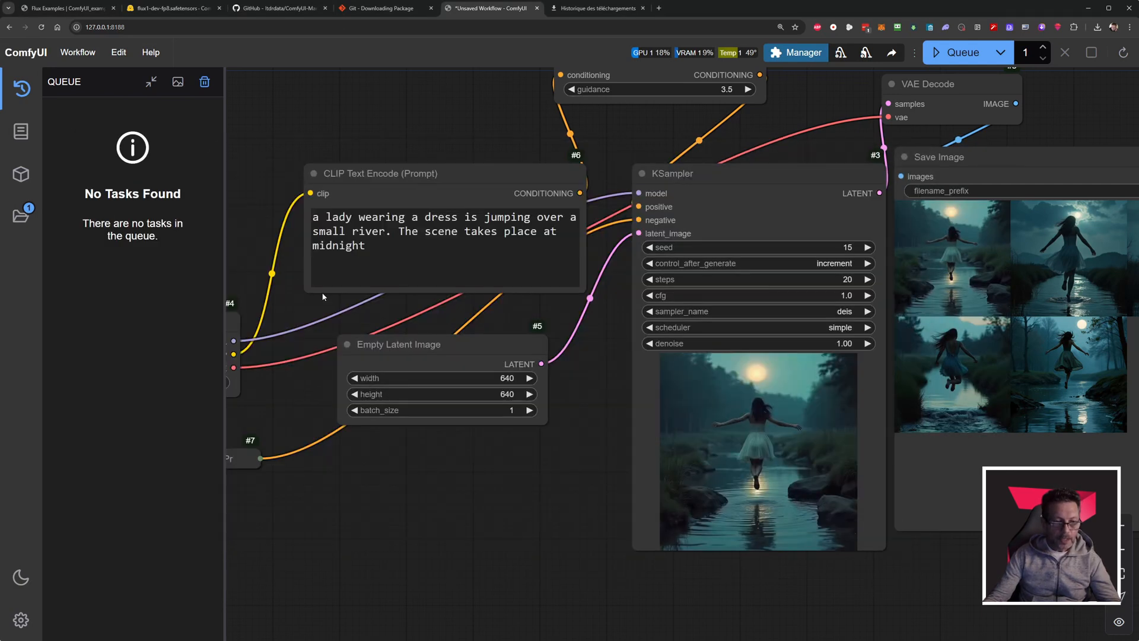
click(41, 27)
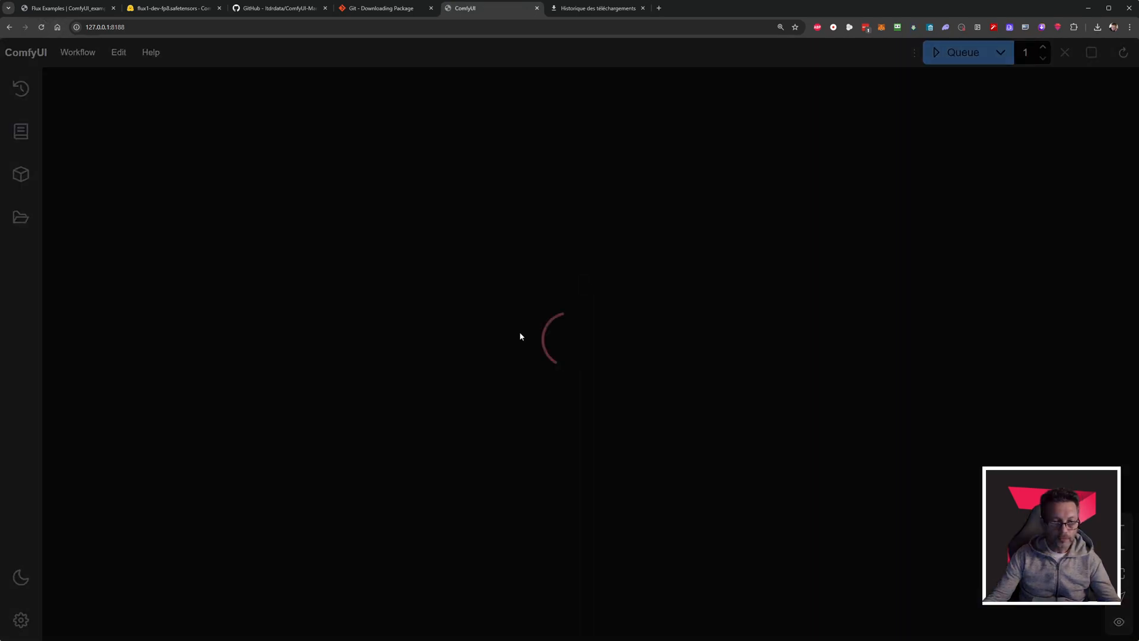
scroll(467, 448, down, 2)
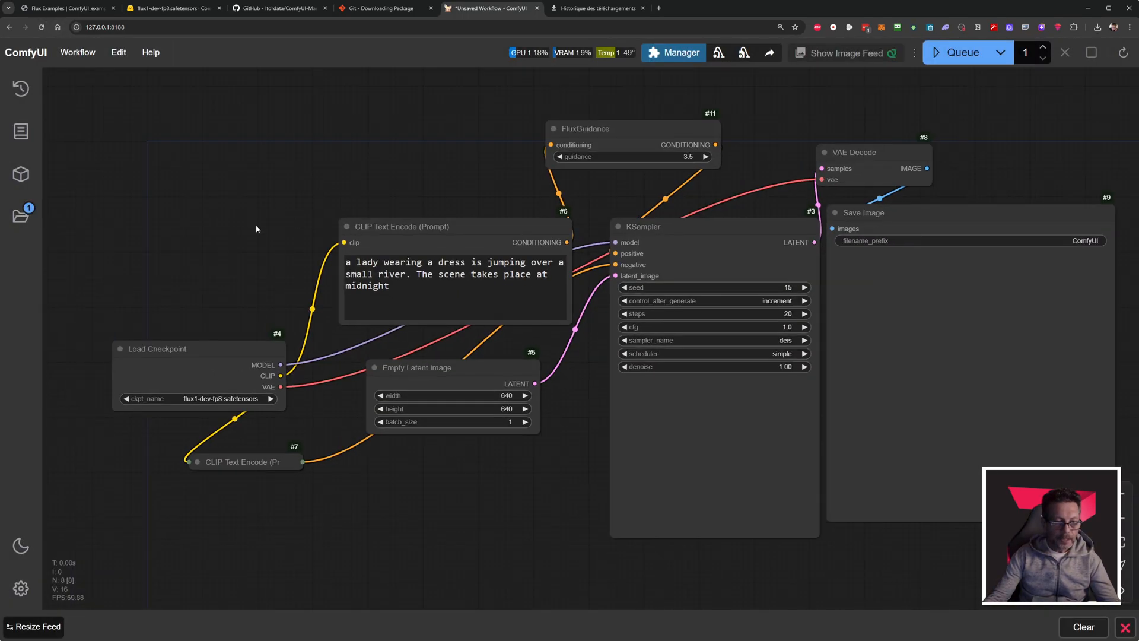
drag(254, 229, 196, 223)
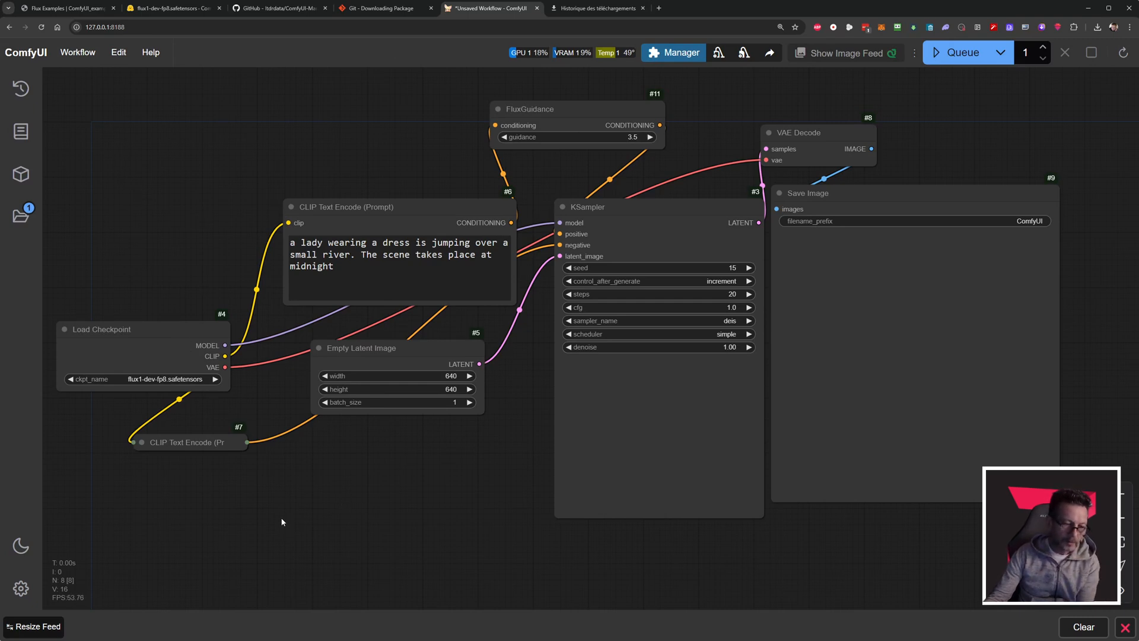
Try the image feed's resize option and hide the image feed.
click(36, 627)
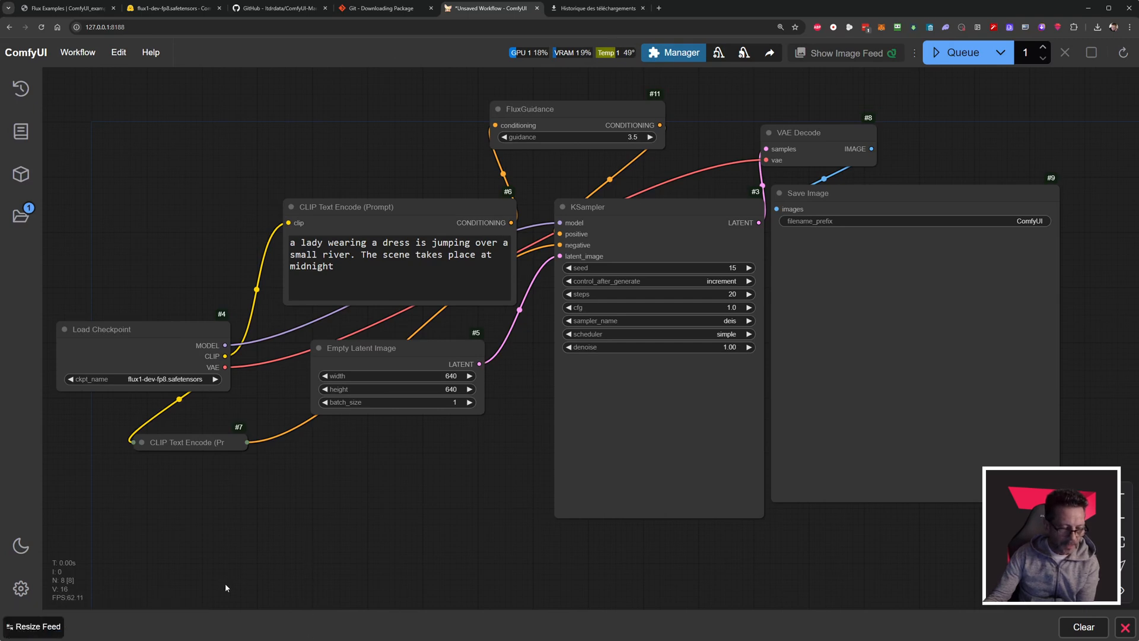
click(46, 627)
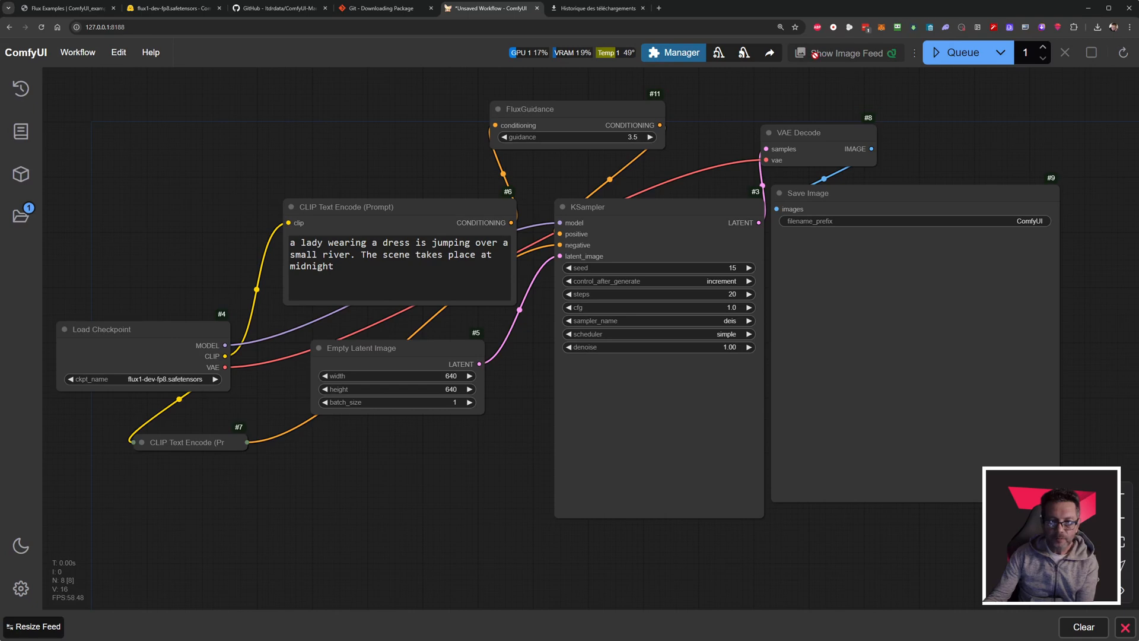
click(1126, 629)
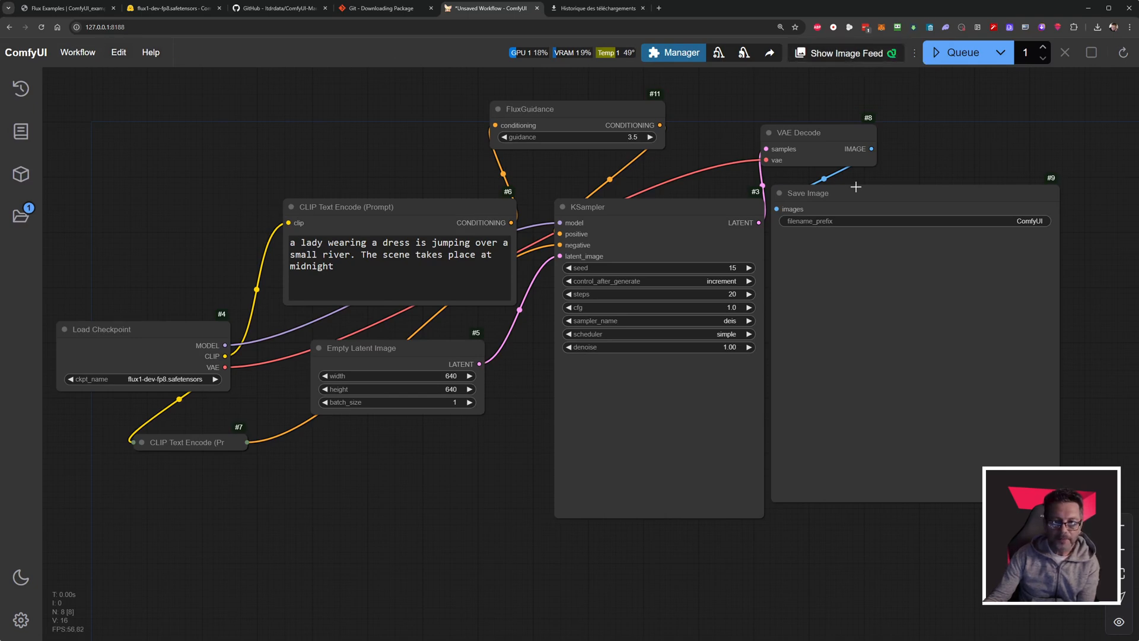
In the Comfy settings, try the new menu at Bottom and Disabled, restore it to Top, and close the settings.
click(21, 620)
scroll(664, 291, down, 1)
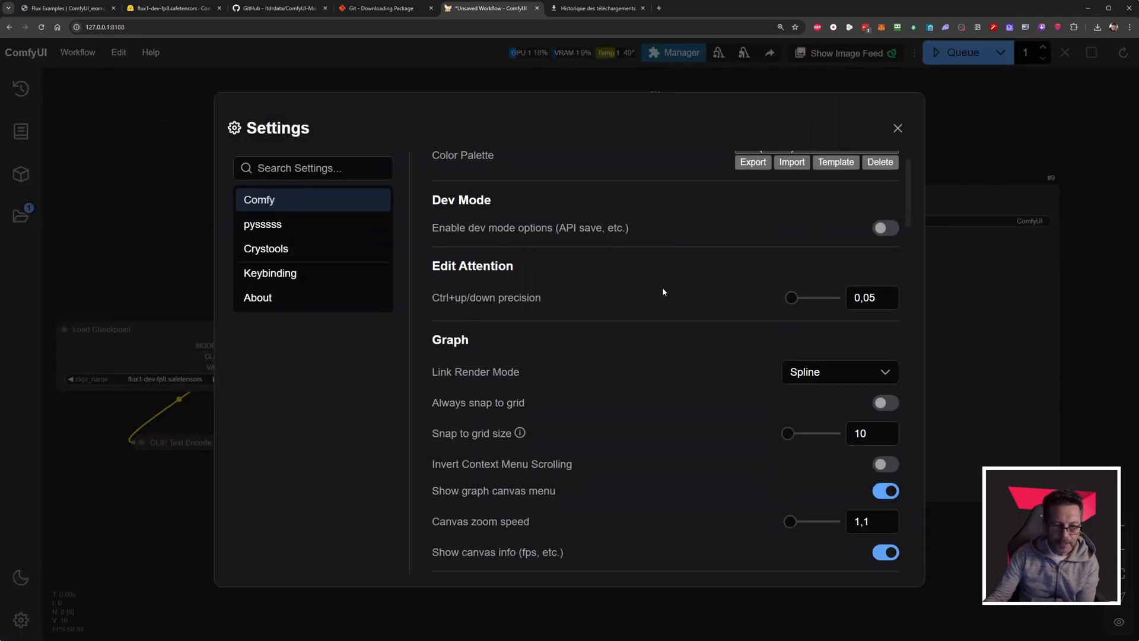
scroll(662, 287, down, 10)
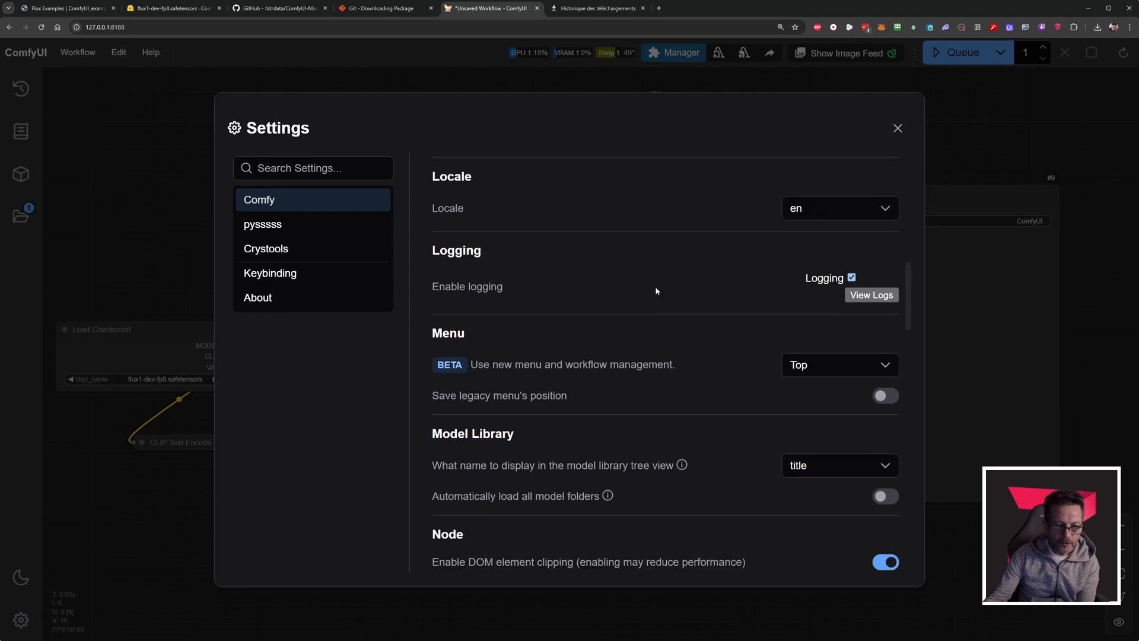
drag(433, 333, 641, 369)
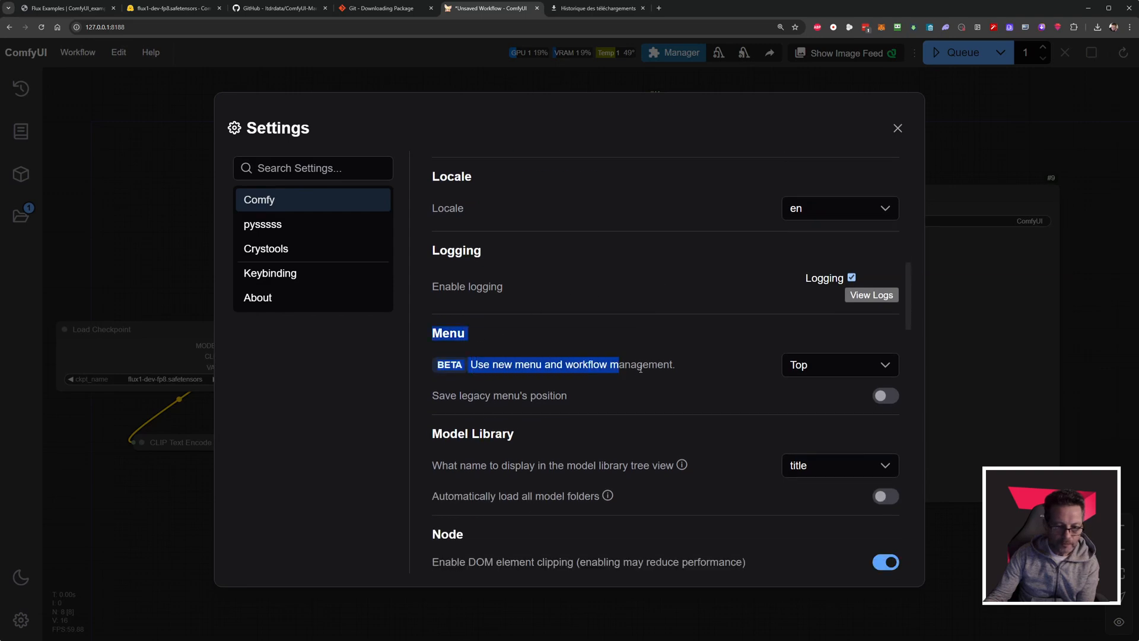
click(802, 369)
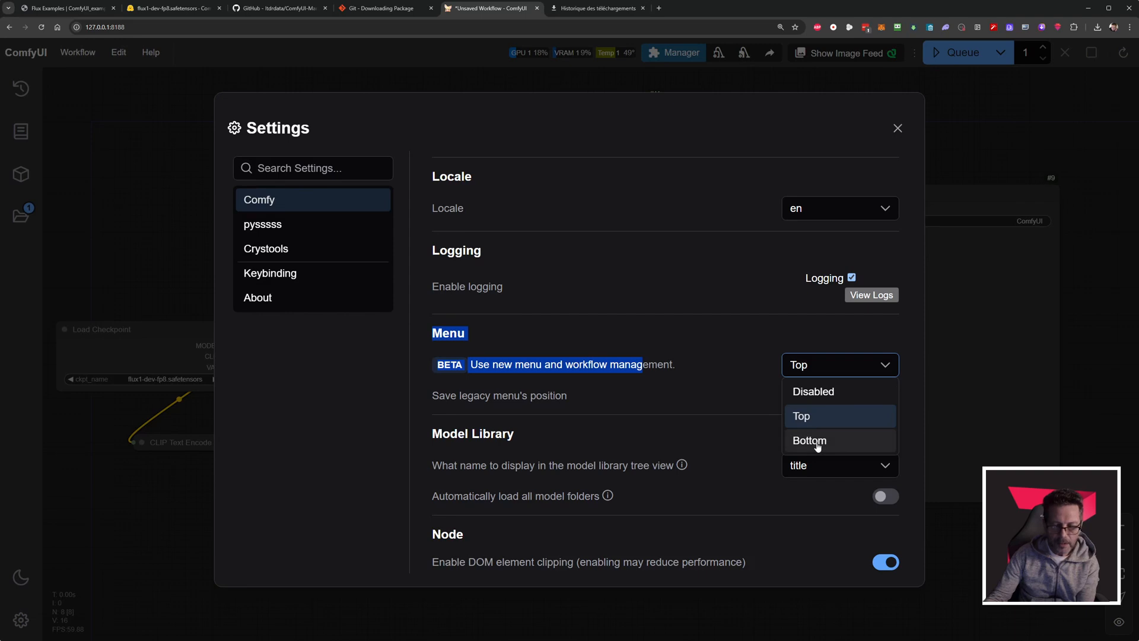
click(817, 442)
click(817, 368)
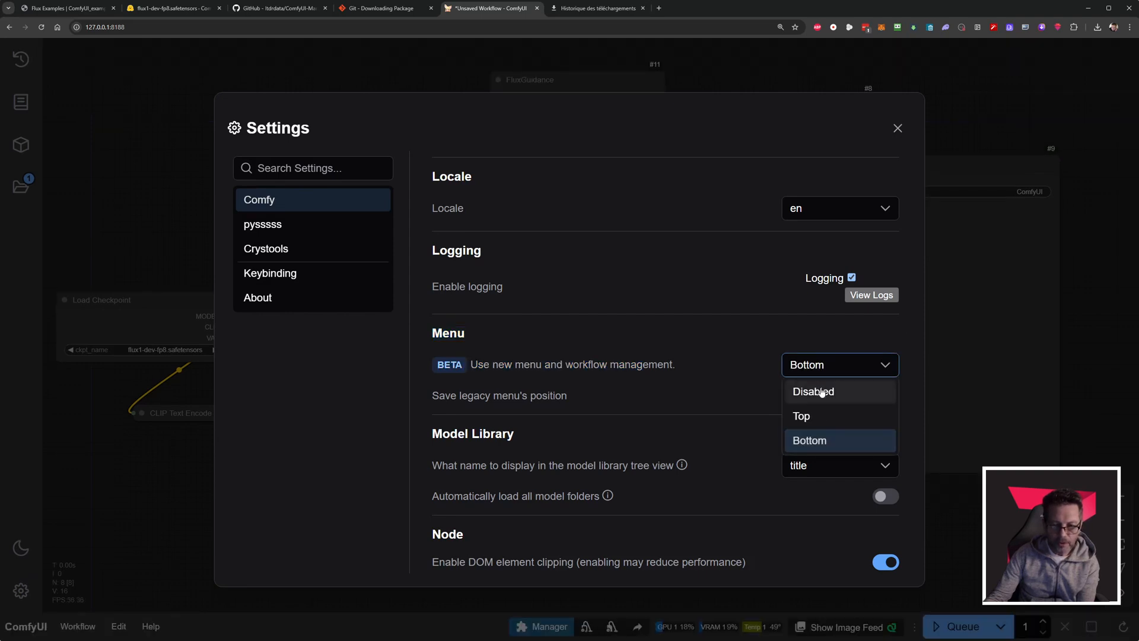
click(822, 392)
click(821, 364)
click(803, 416)
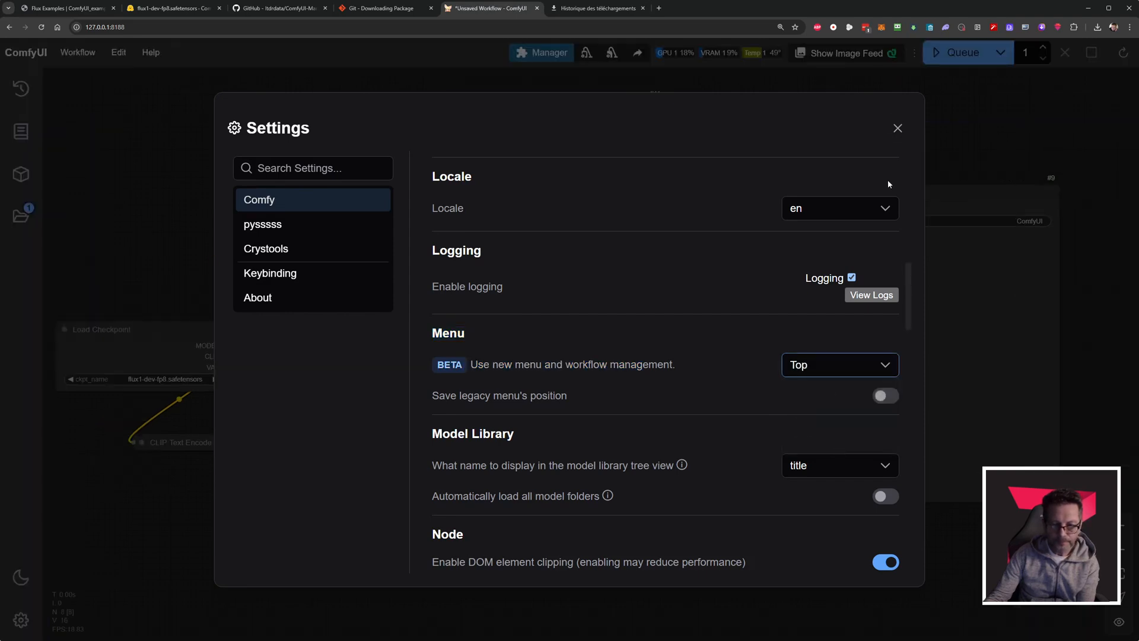
click(897, 127)
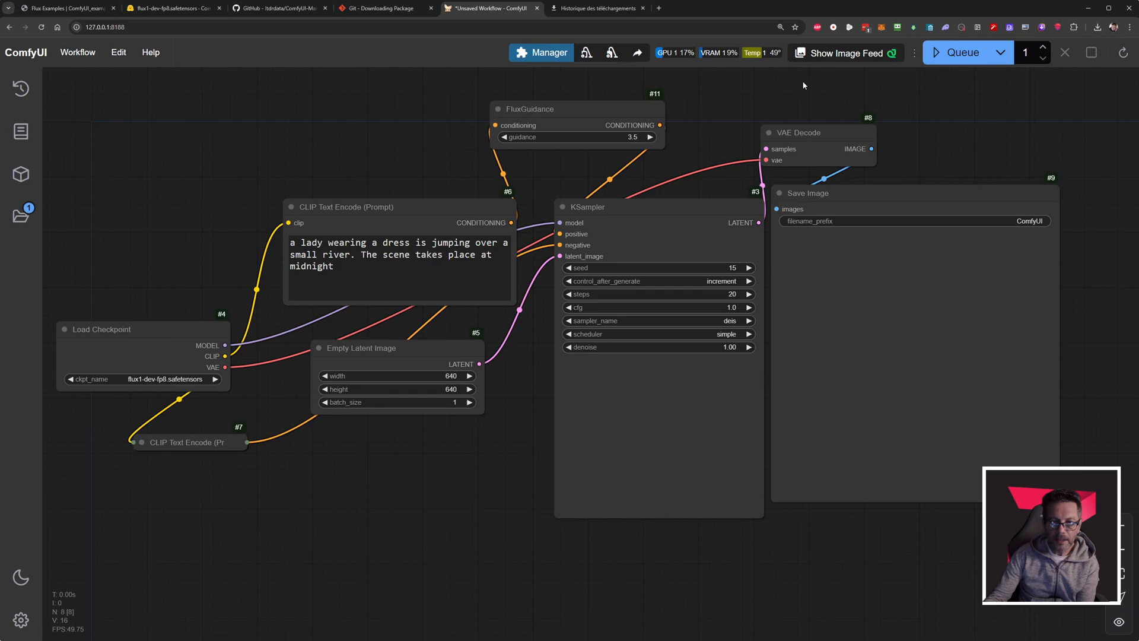
Show the image feed and queue the workflow for a single generation.
click(845, 56)
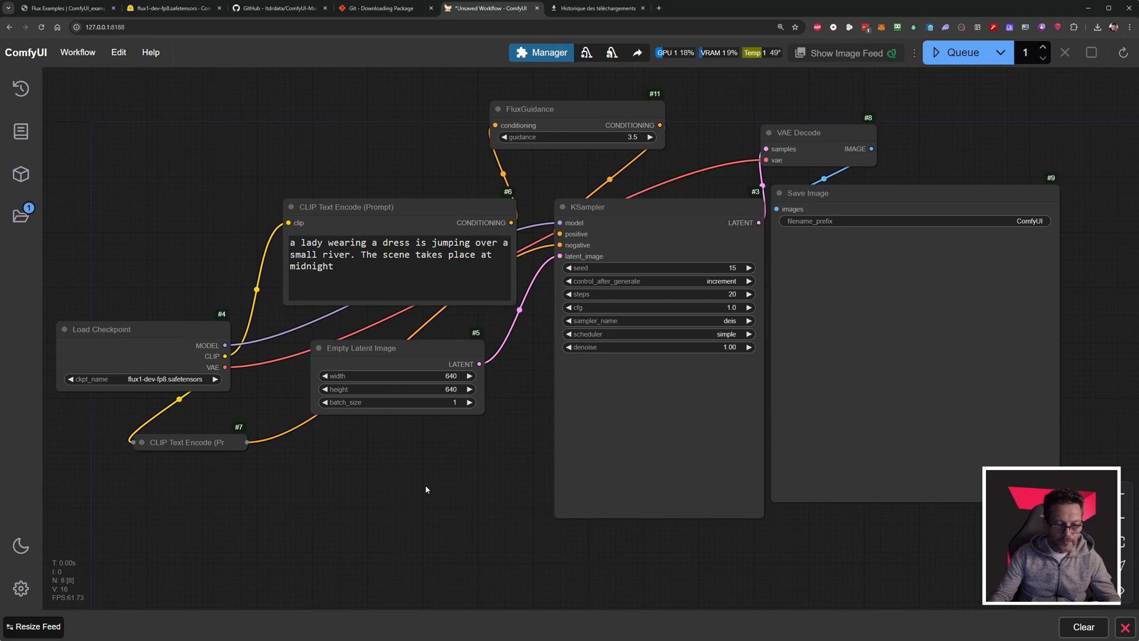
key(ctrl+Return)
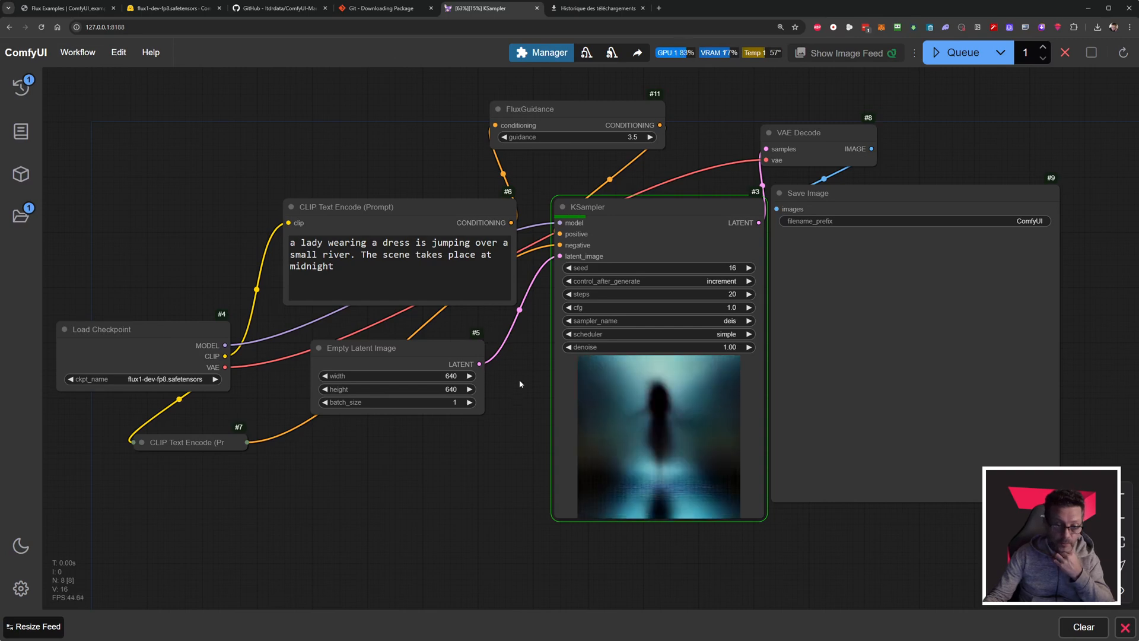
Queue the workflow with a batch count of 16, and reset the batch count to 1.
drag(502, 425, 308, 390)
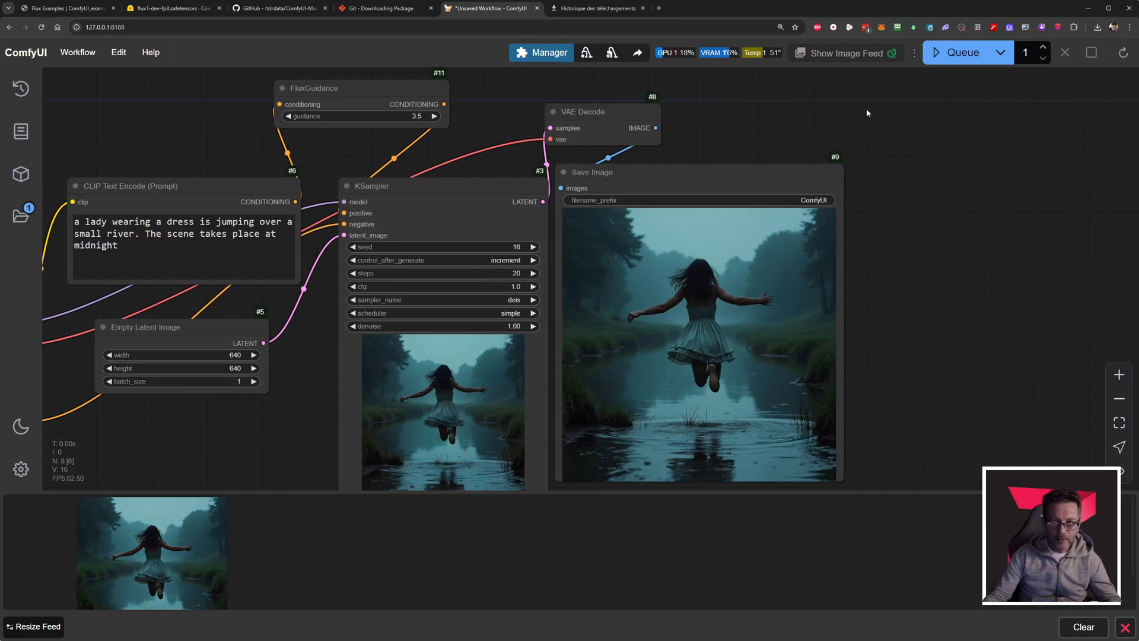
click(1044, 48)
click(1044, 47)
click(1044, 47)
click(967, 56)
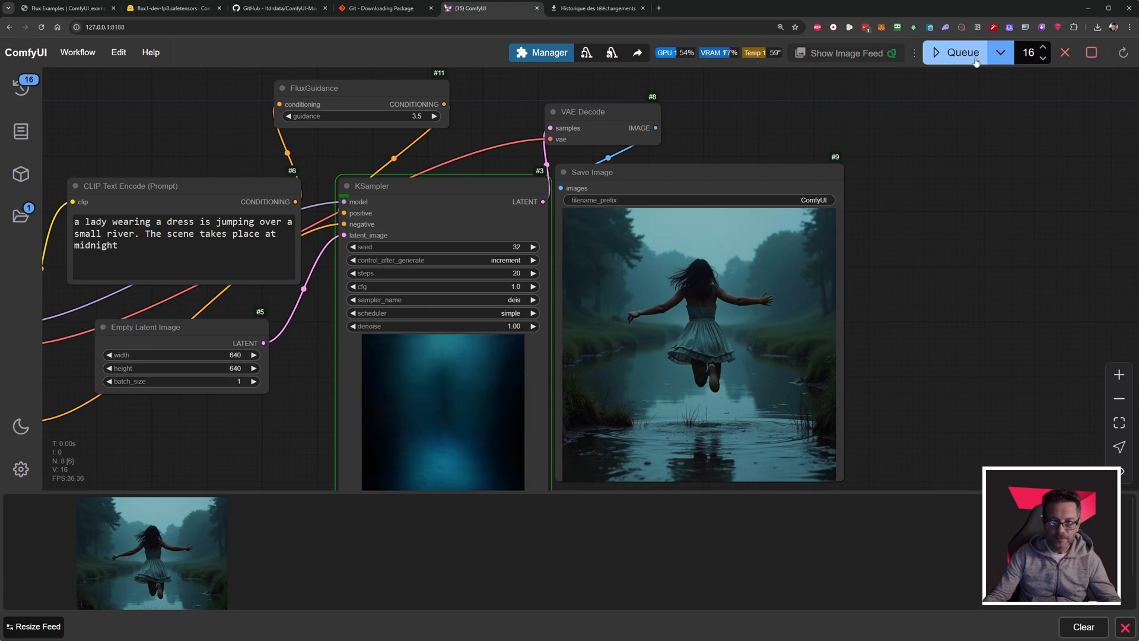
click(1044, 59)
click(1043, 58)
click(1043, 59)
click(1043, 59)
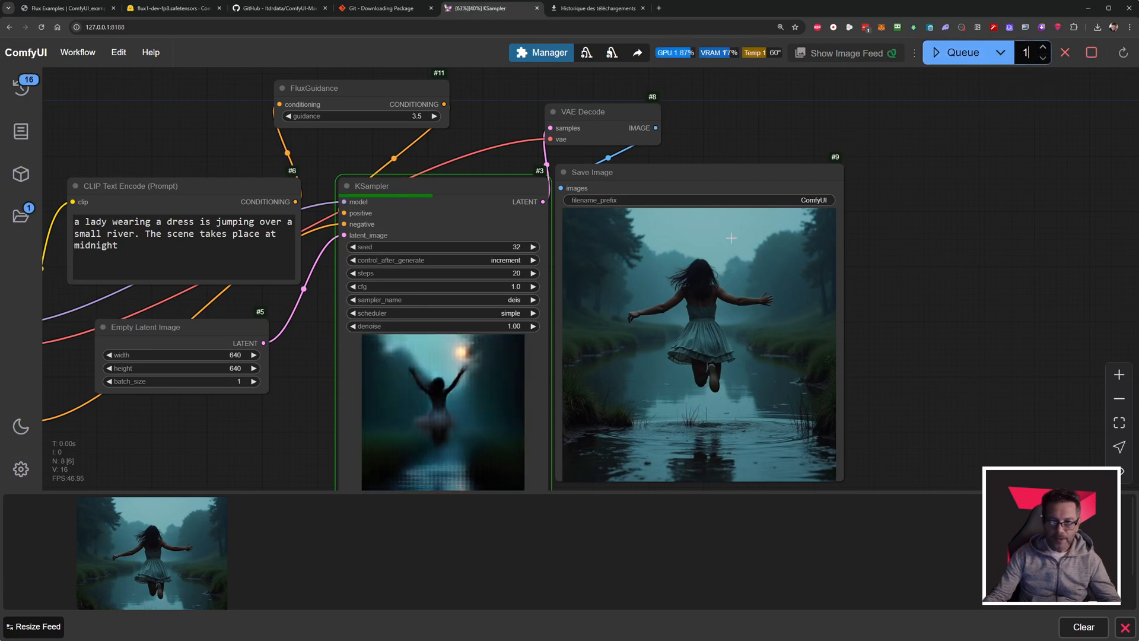
Enlarge the image feed and increase its column count.
drag(329, 418, 349, 364)
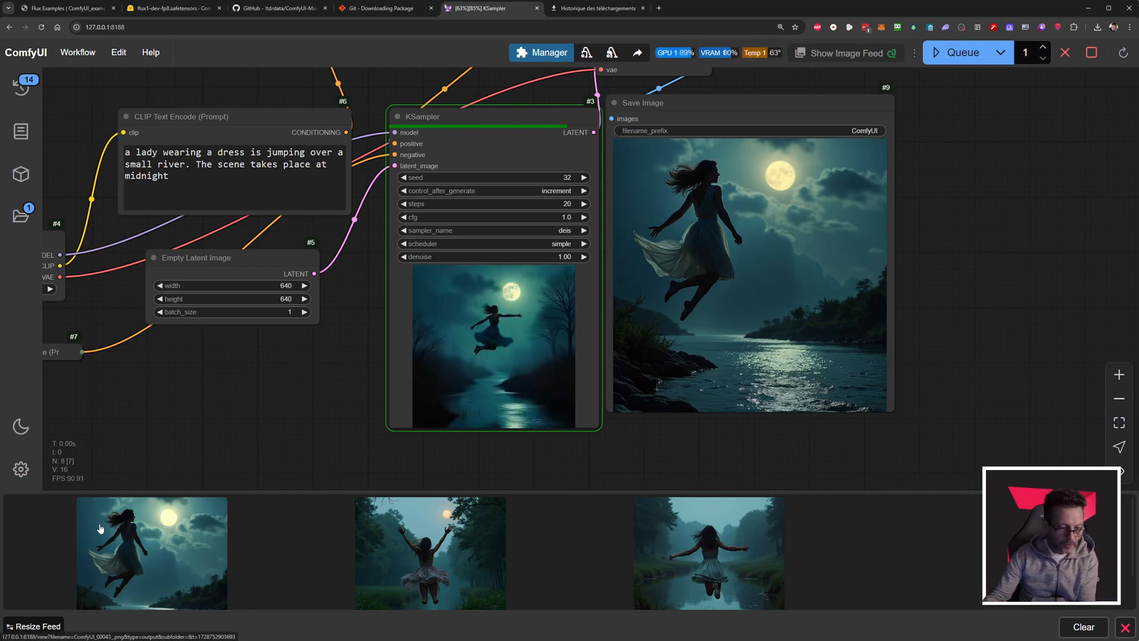
click(34, 626)
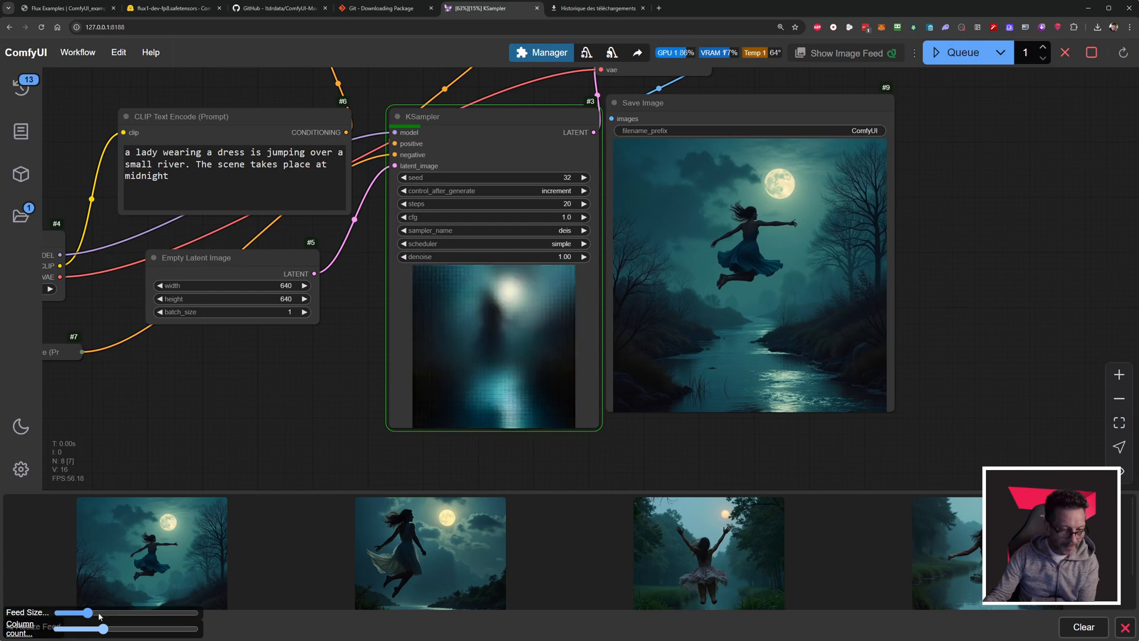
drag(92, 613, 145, 635)
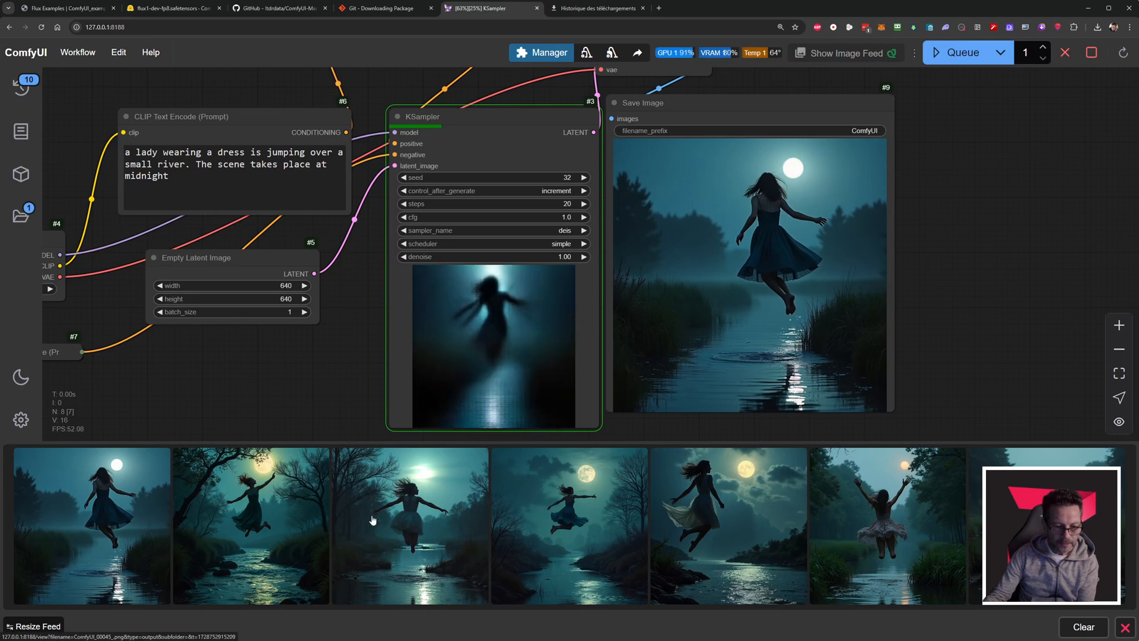
Open the queue, look through its pending, running and finished generations, and close it.
click(20, 95)
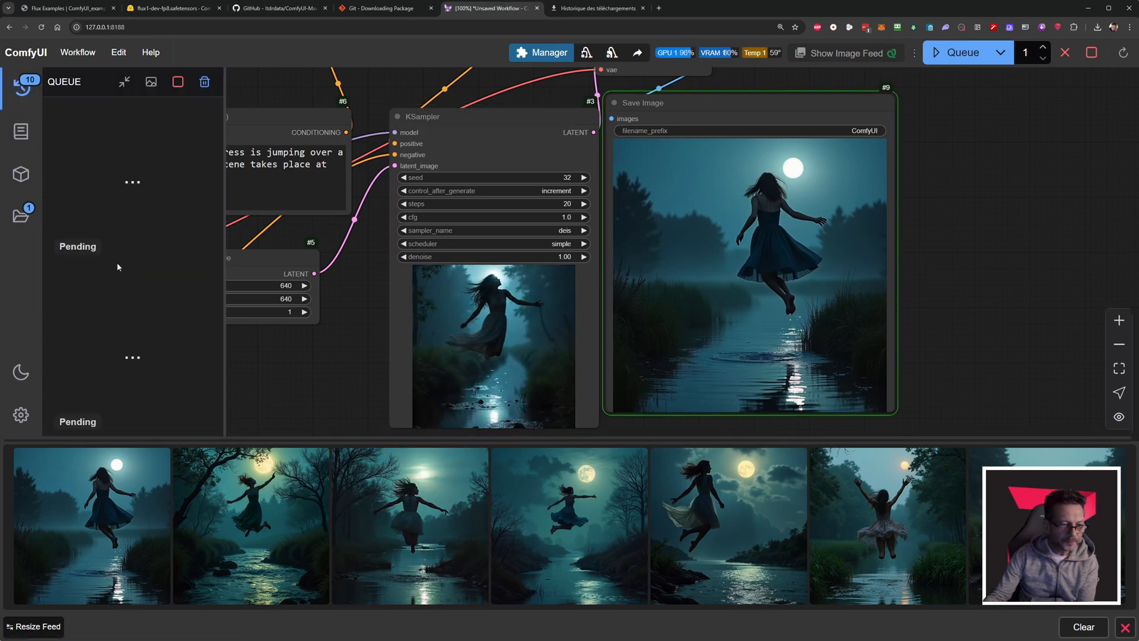
scroll(117, 267, down, 15)
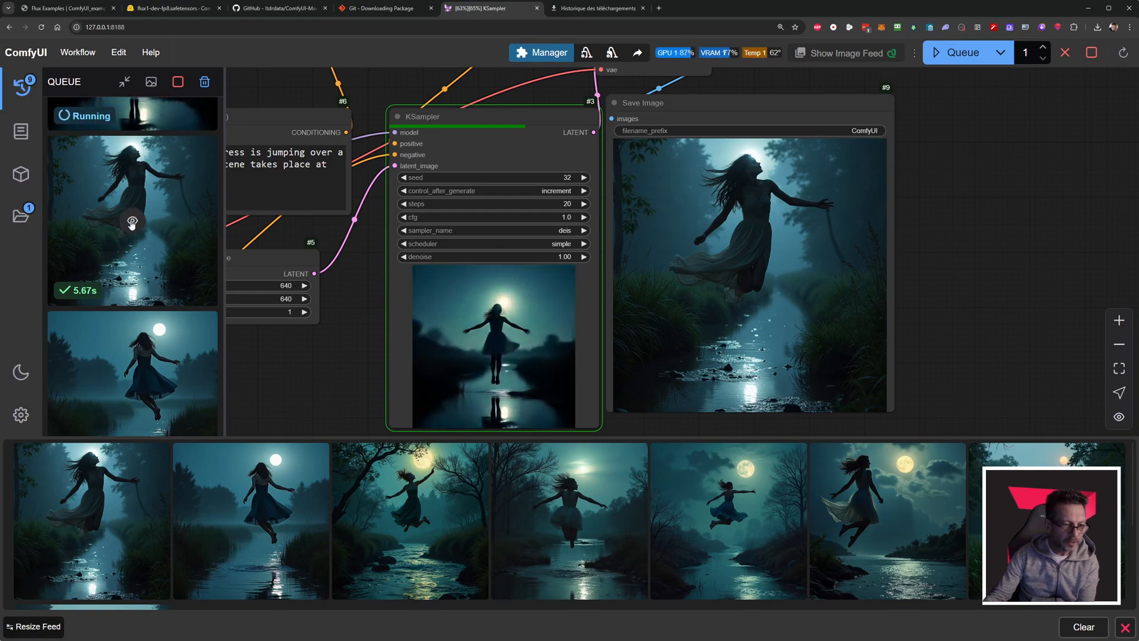
click(27, 88)
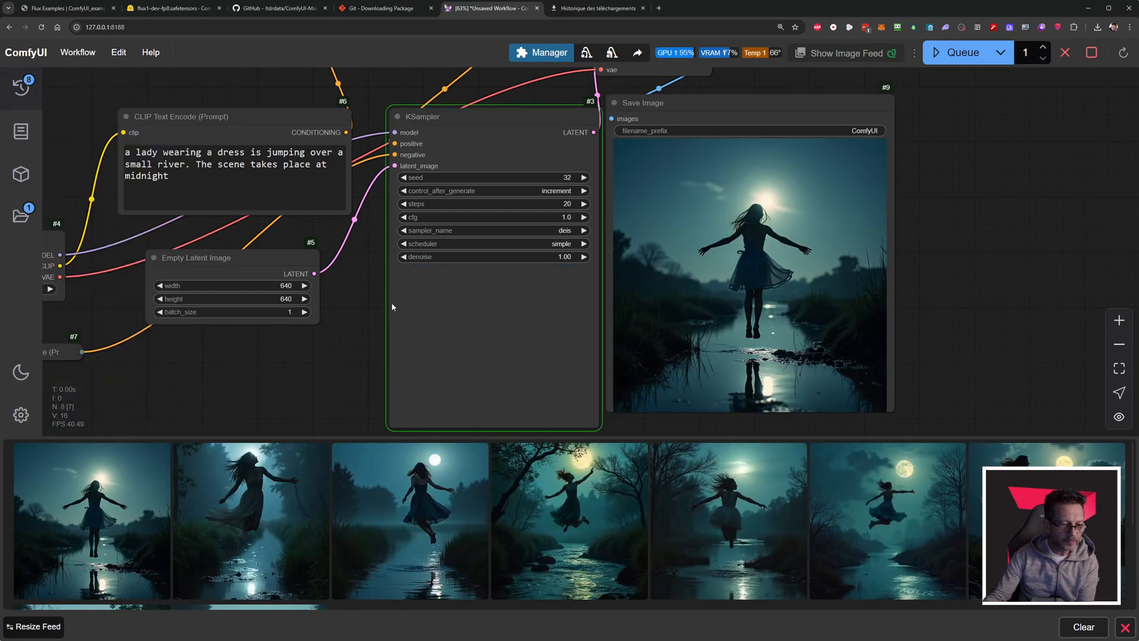
Enlarge an image from the image feed and browse back and forth through the neighbouring images.
click(775, 481)
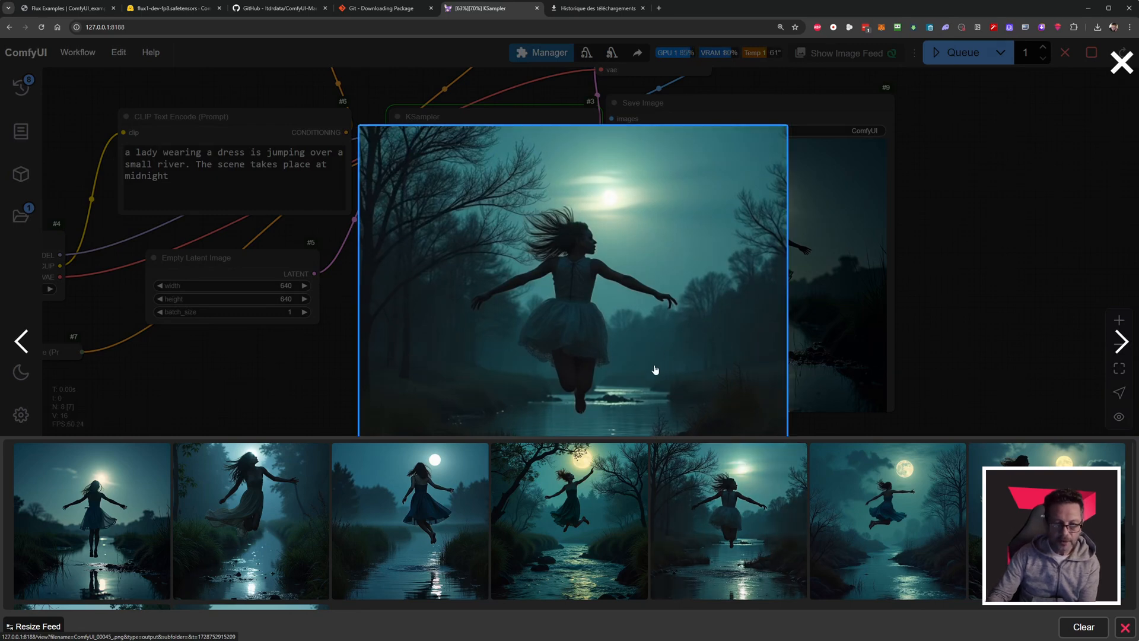
key(Left)
key(Left)
key(Right)
key(Right)
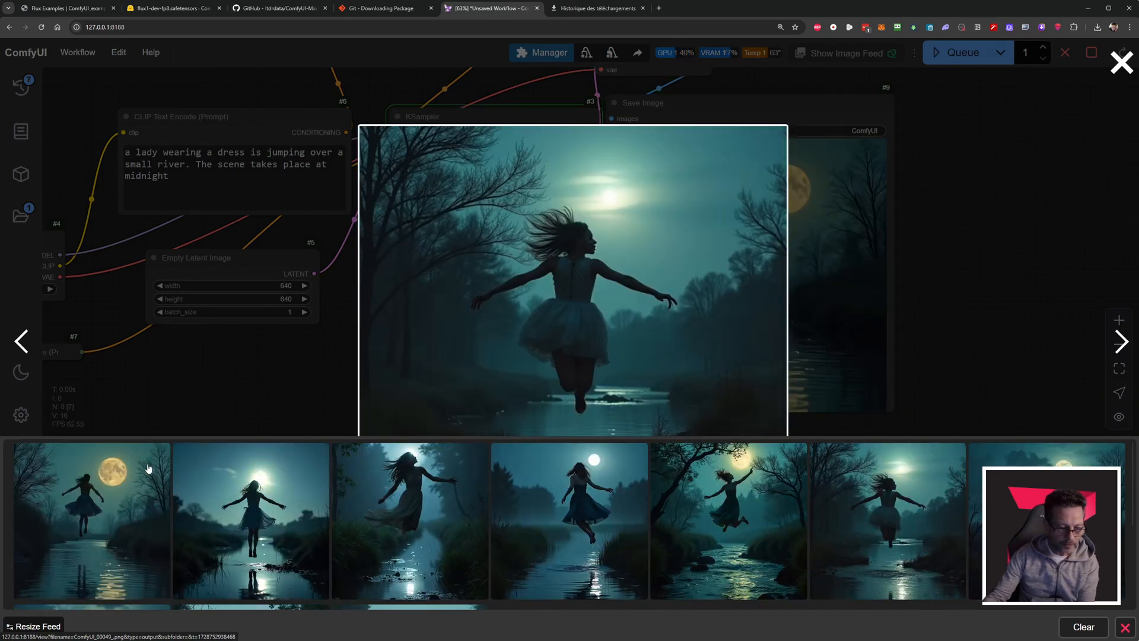
Raise the image feed's column count to the maximum, reduce the feed size, and check the thumbnails.
click(41, 627)
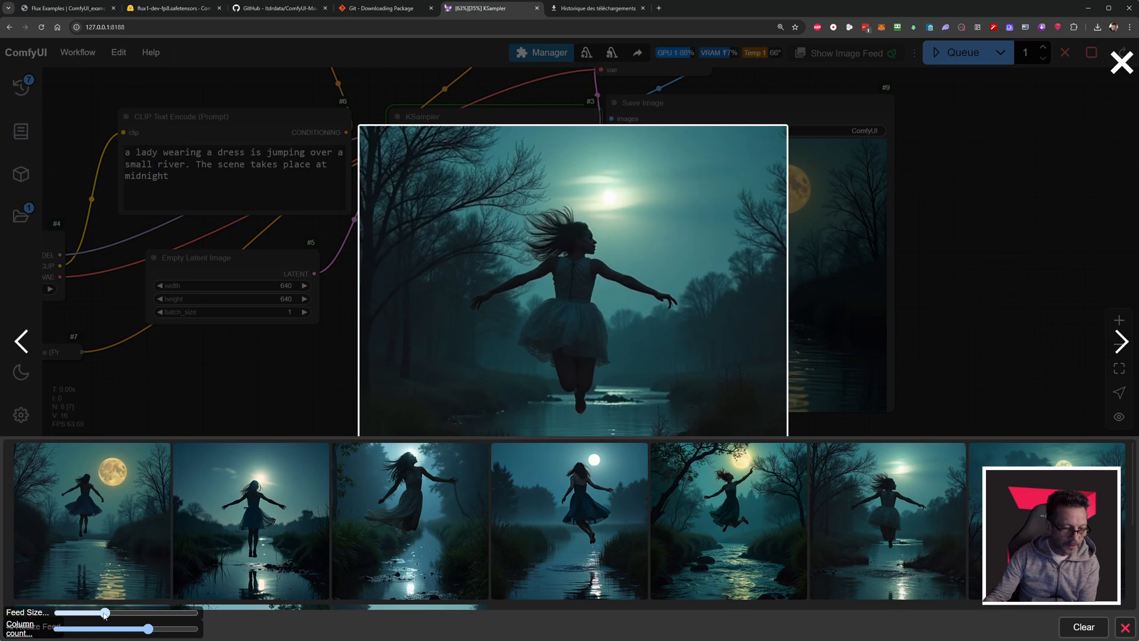
drag(104, 615, 193, 629)
drag(93, 614, 83, 614)
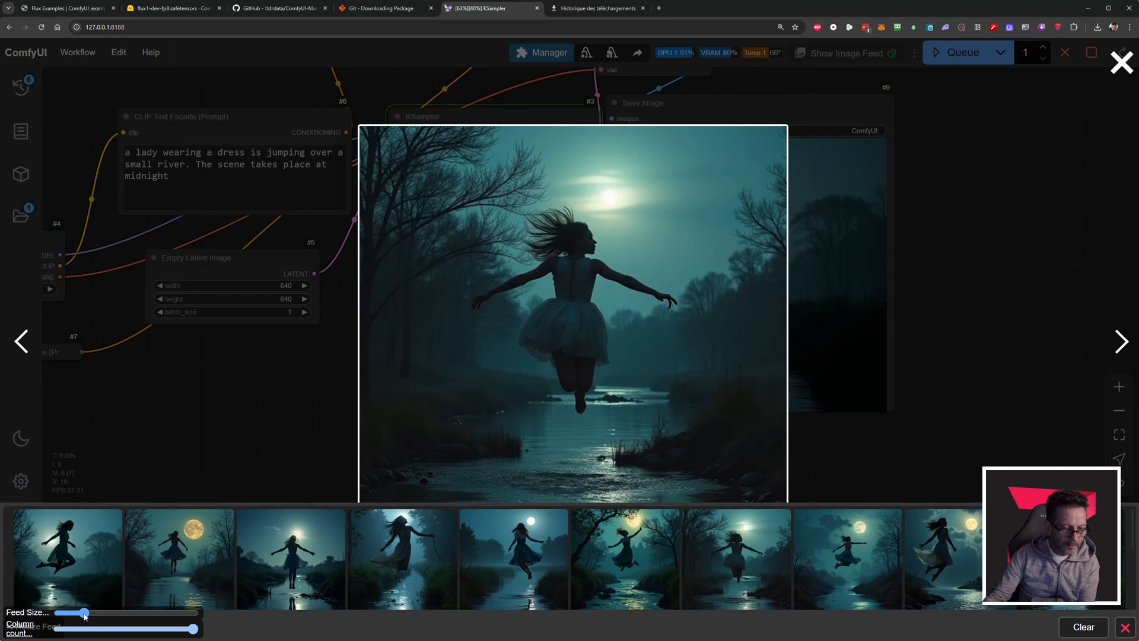
scroll(425, 540, down, 2)
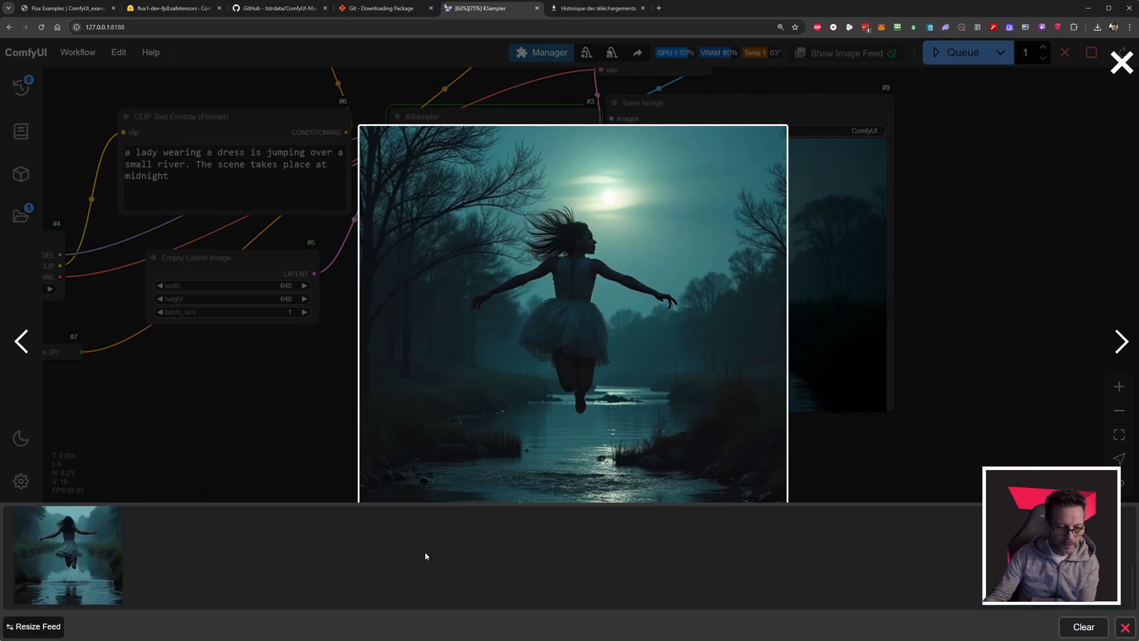
scroll(425, 551, up, 2)
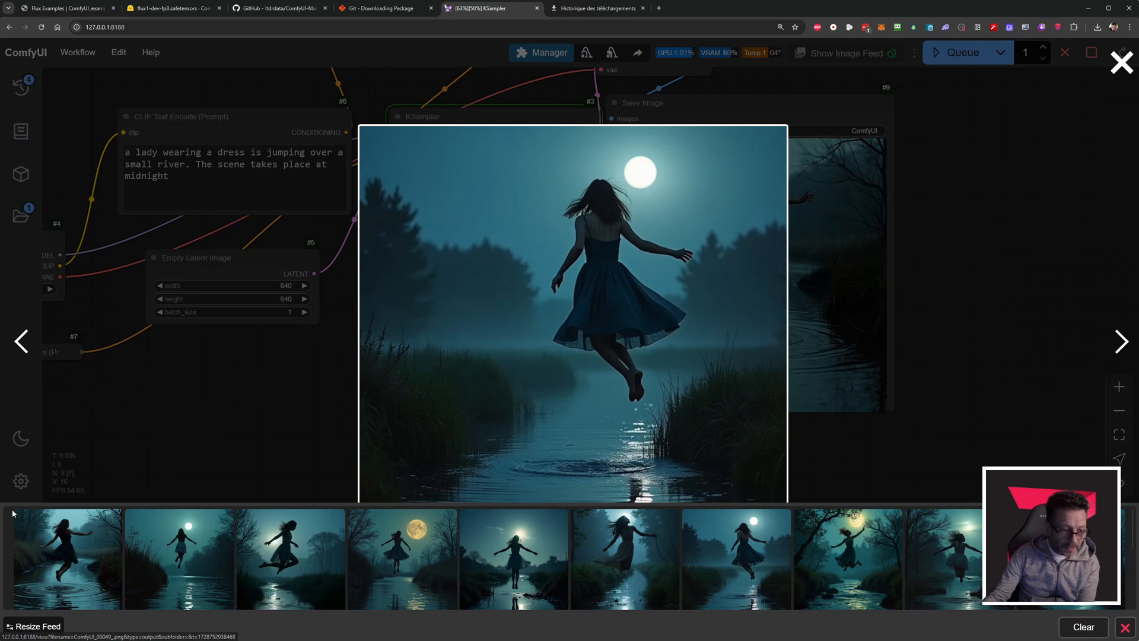
Close the enlarged image, and hide and reshow the image feed.
click(139, 461)
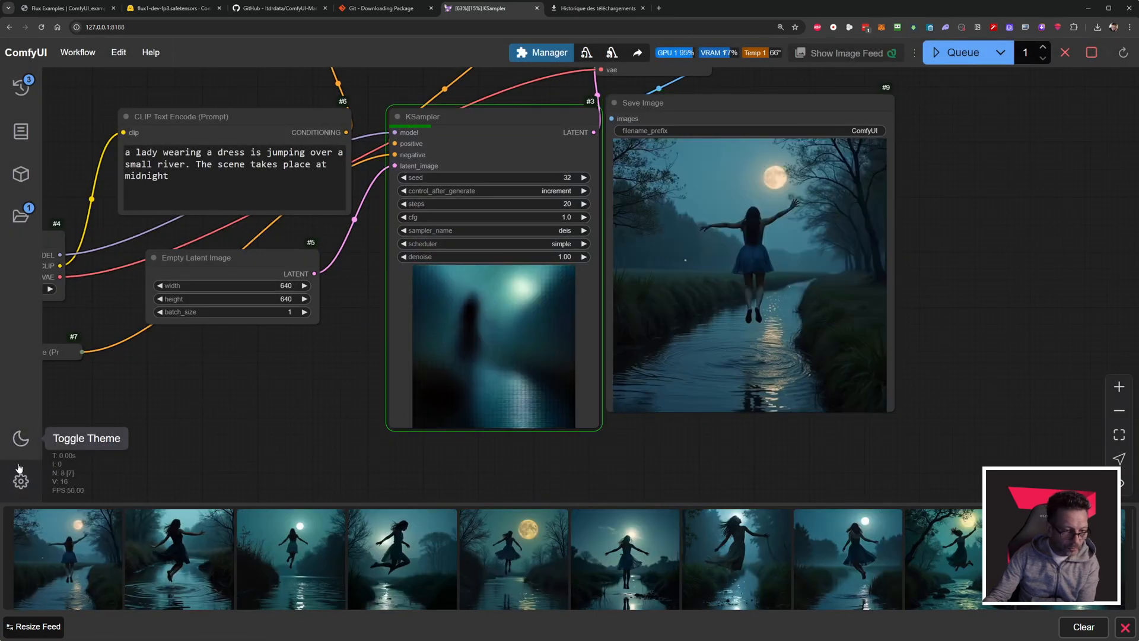
click(1125, 627)
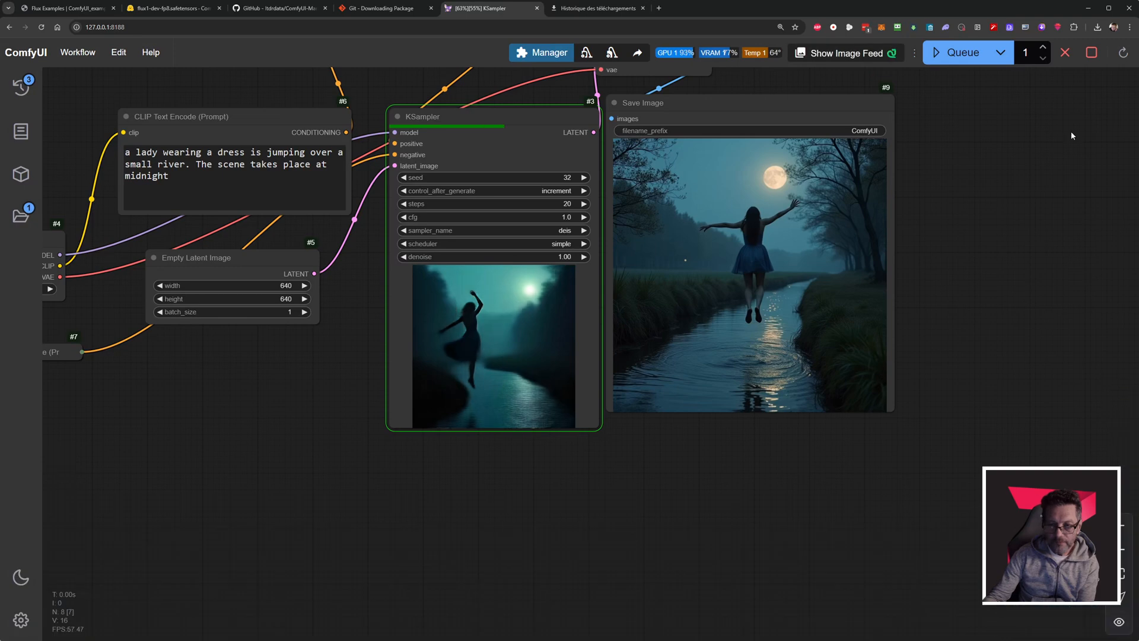
click(846, 53)
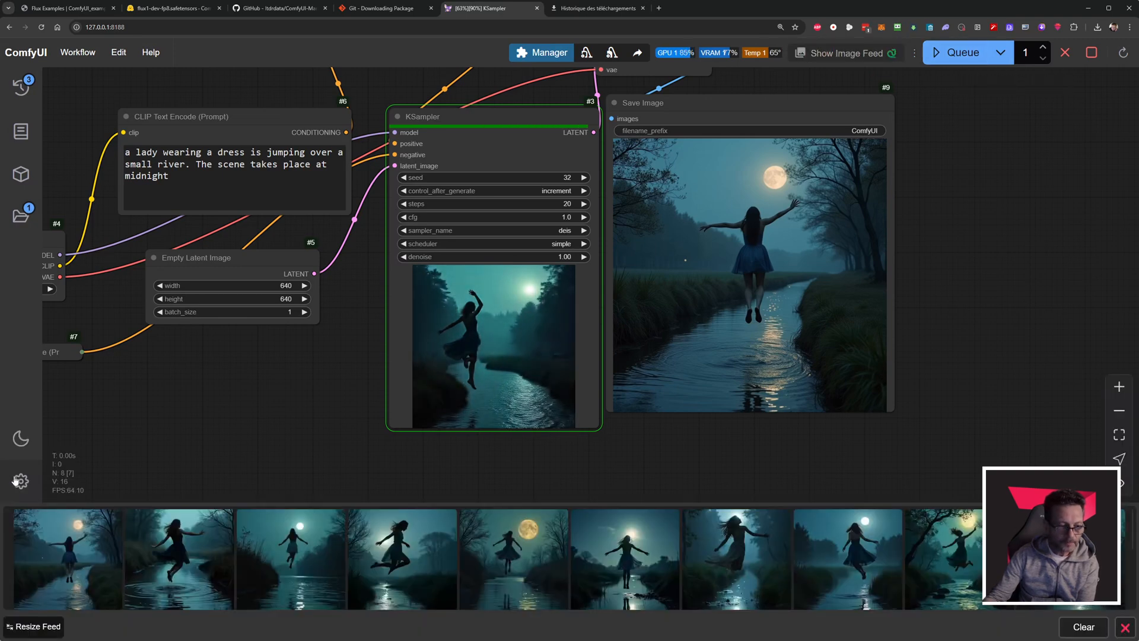
Open the feed image of the lady above the ripples in its own browser tab, inspect it magnified, and close that tab.
click(289, 558)
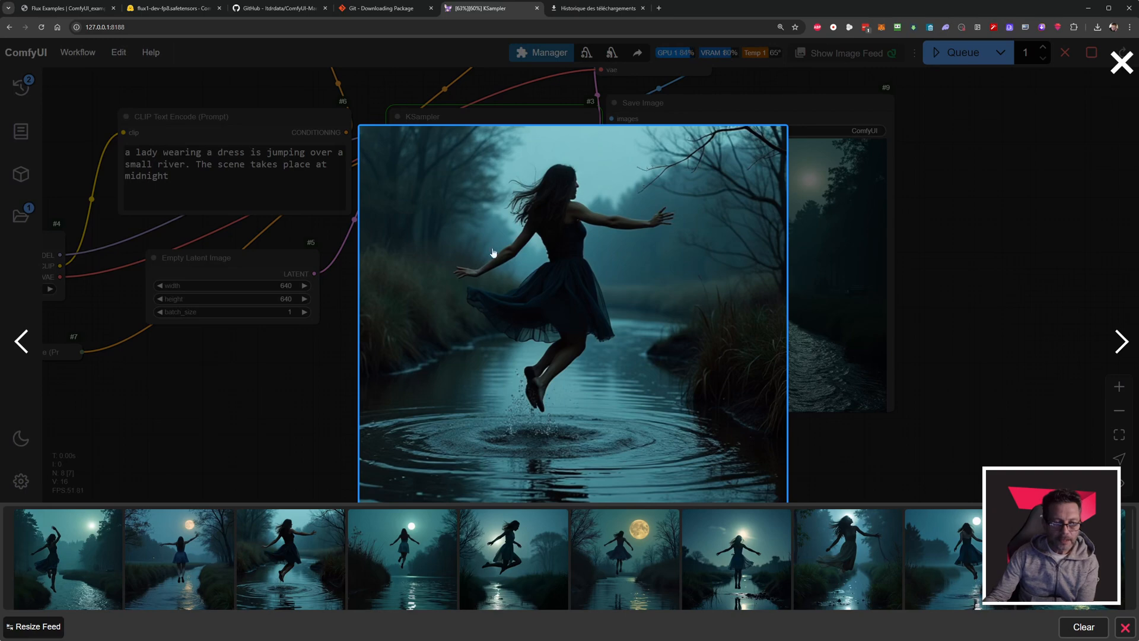
click(547, 221)
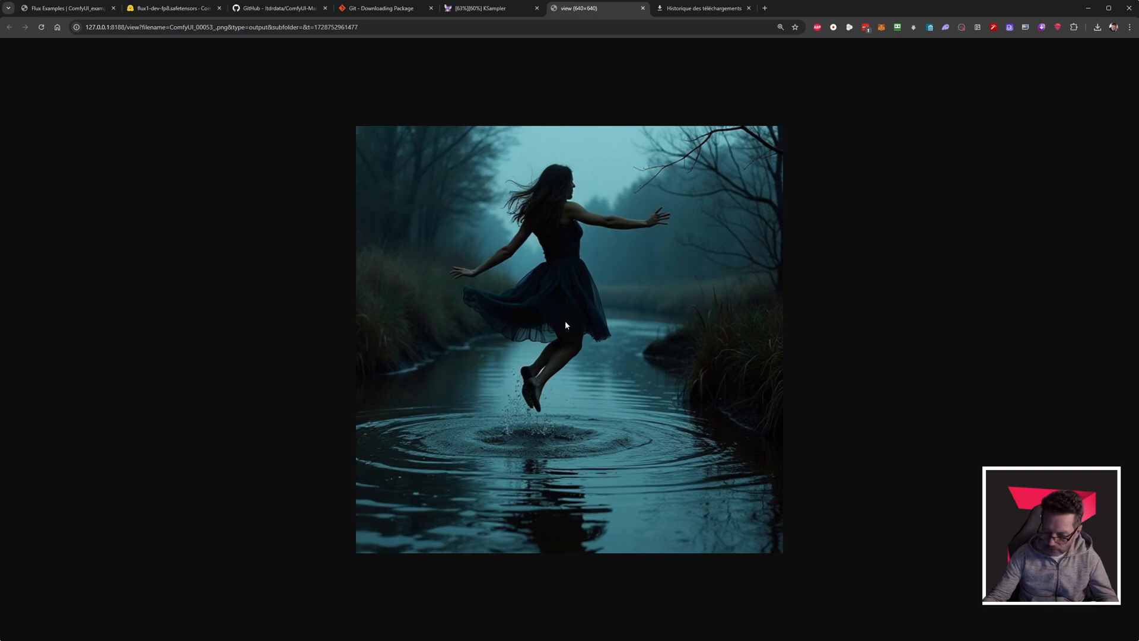
ctrl+scroll(558, 353, up, 9)
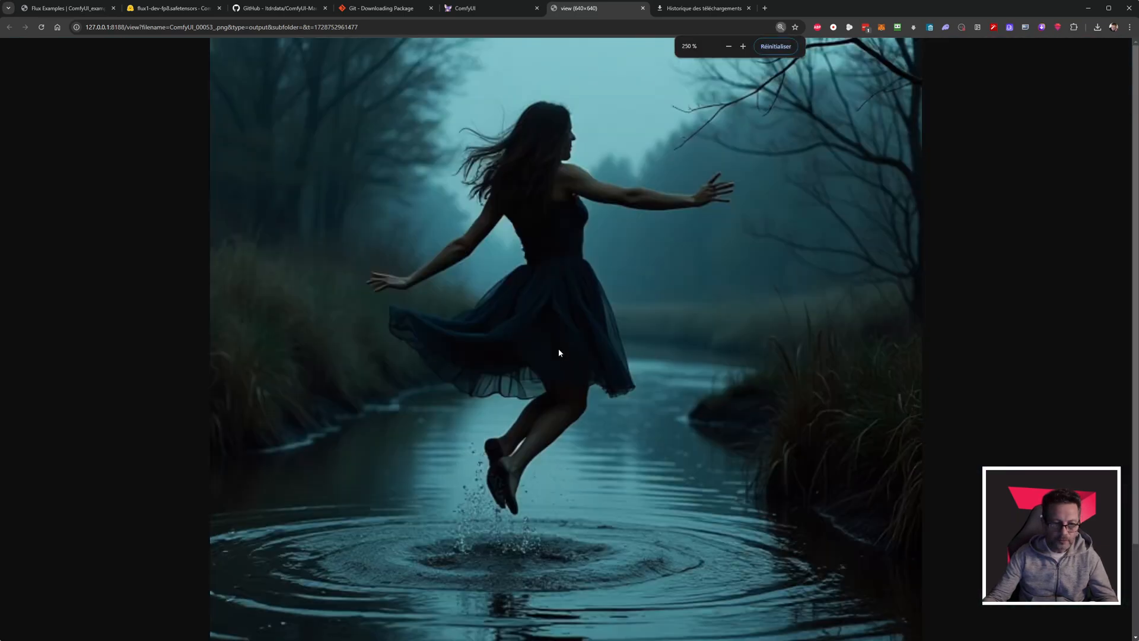
scroll(576, 378, down, 8)
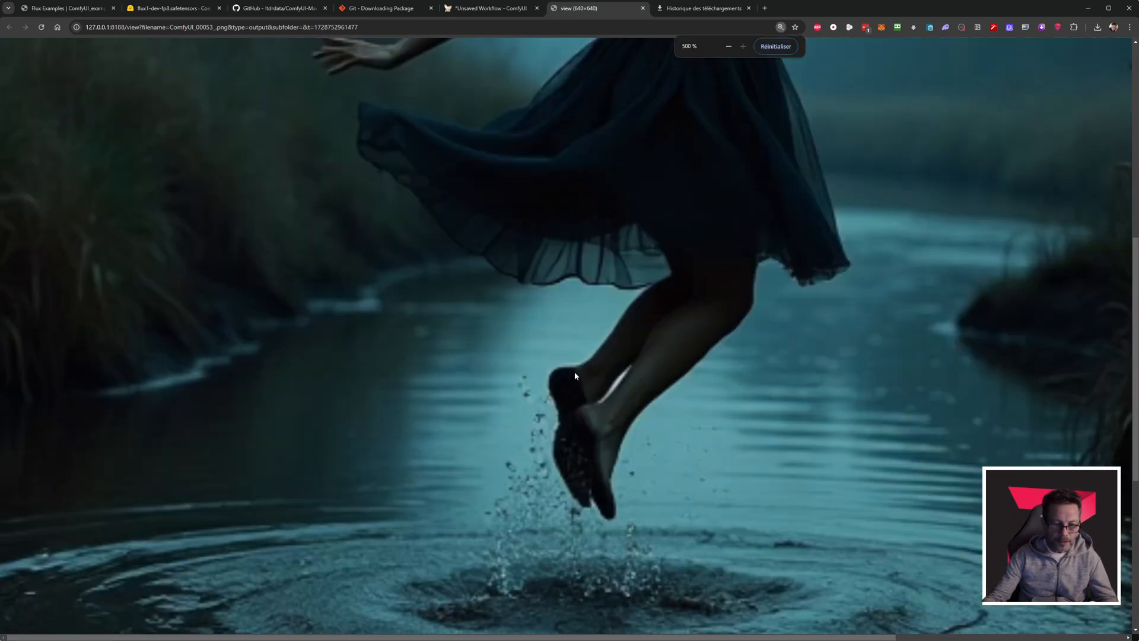
scroll(574, 372, up, 5)
click(643, 8)
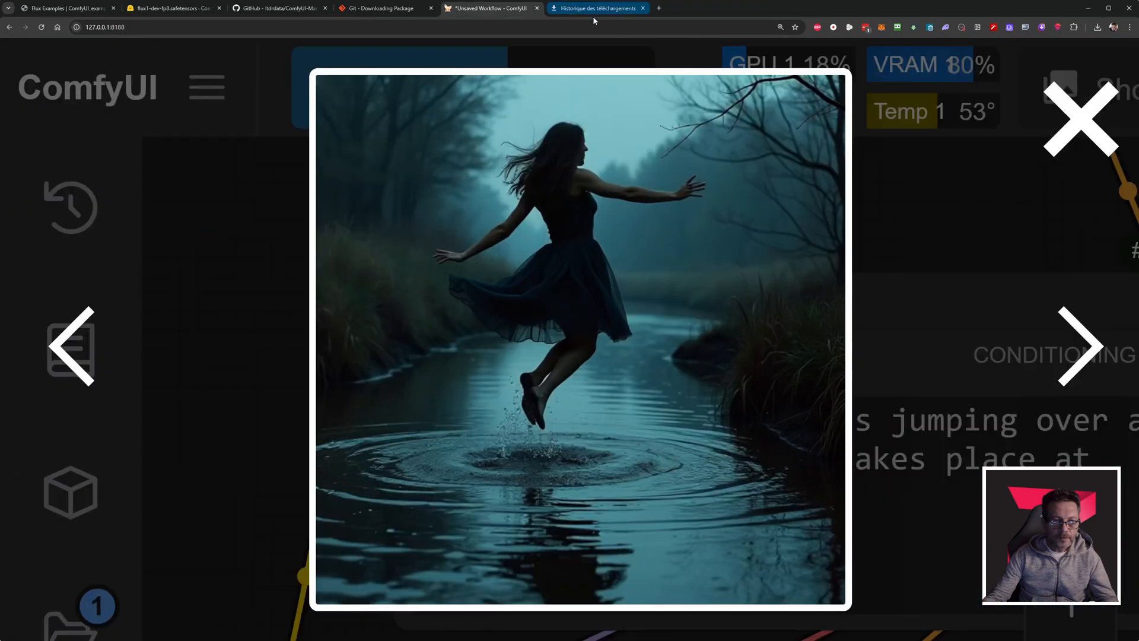
Set the browser zoom of the ComfyUI page to 125% and close the enlarged image.
key(ctrl+minus)
key(ctrl+minus)
key(ctrl+minus)
key(ctrl+minus)
key(ctrl+minus)
key(ctrl+minus)
key(ctrl+minus)
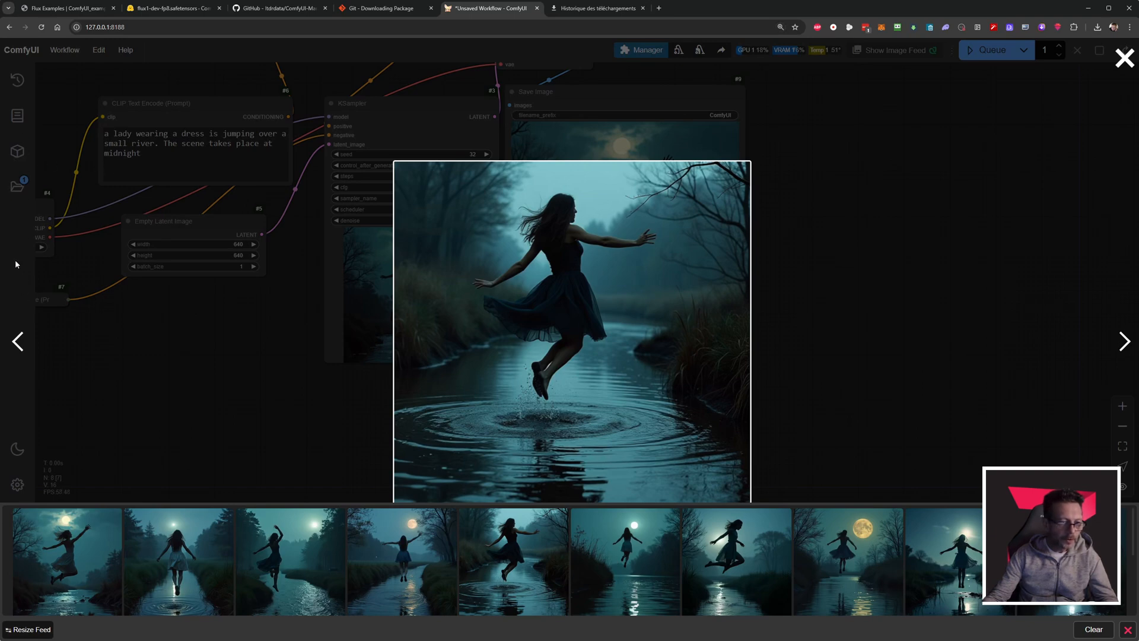
key(ctrl+plus)
key(ctrl+plus)
key(ctrl+plus)
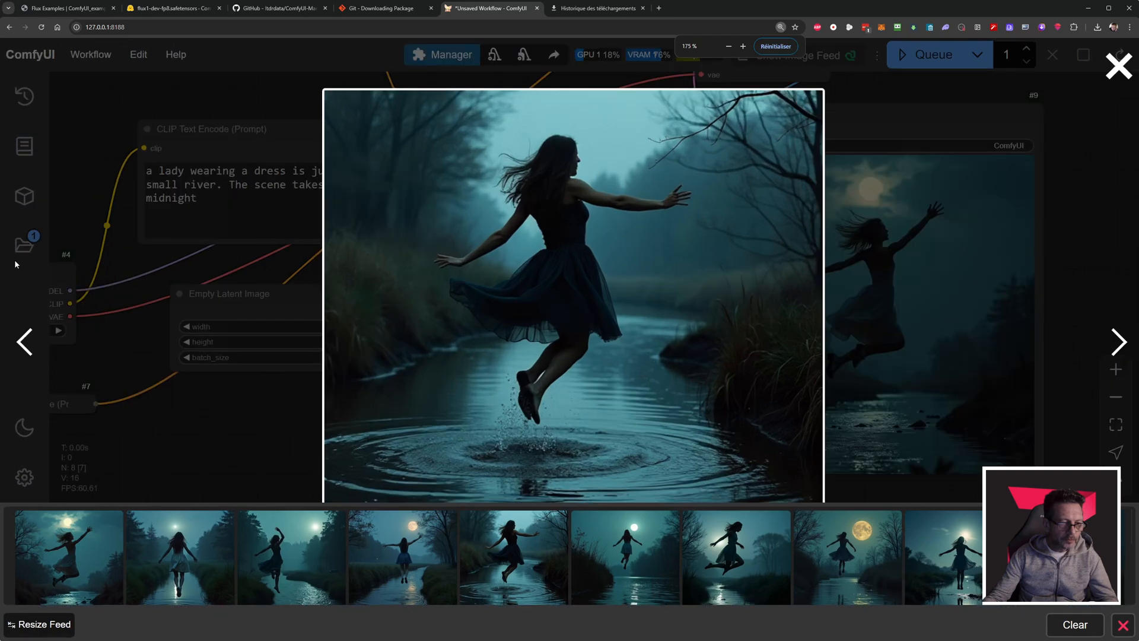
key(ctrl+minus)
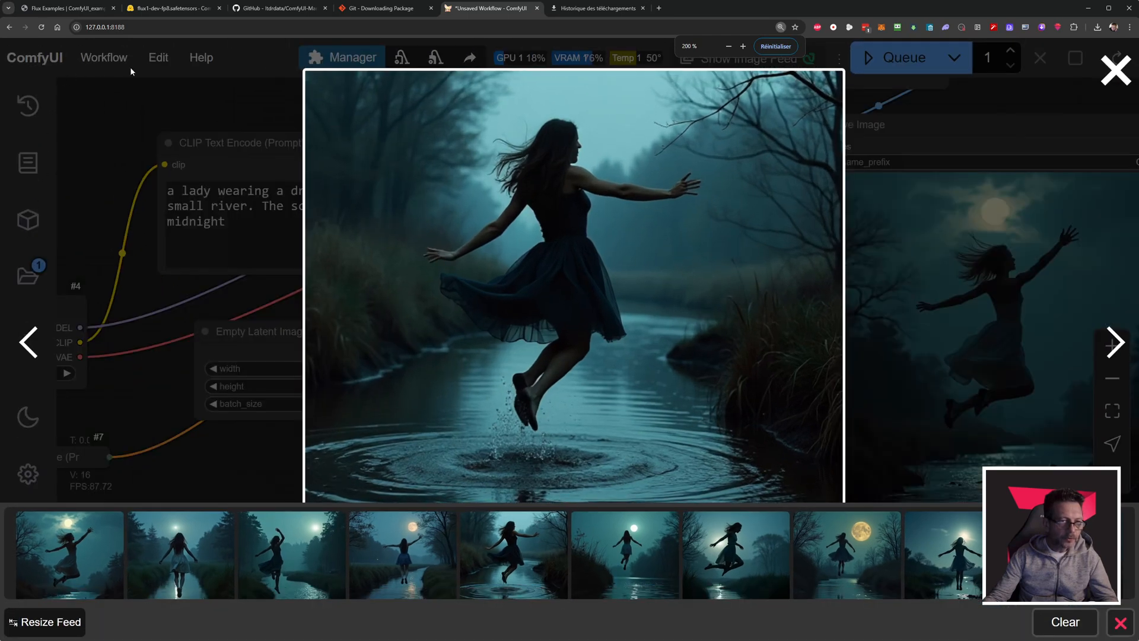
key(ctrl+minus)
key(ctrl+minus)
key(ctrl+minus)
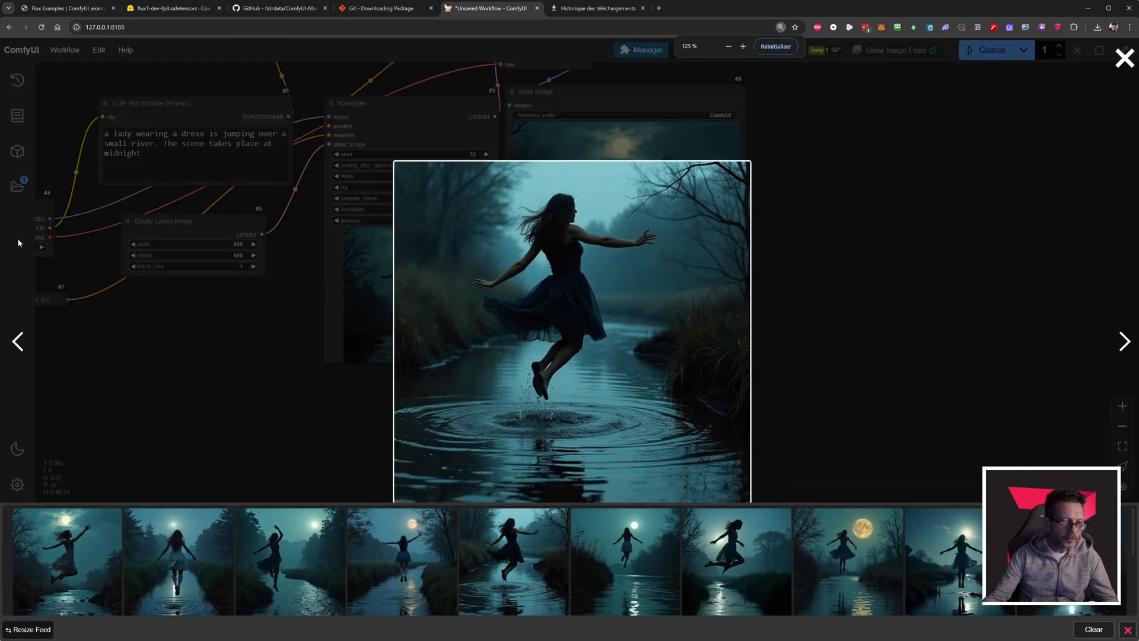
key(Escape)
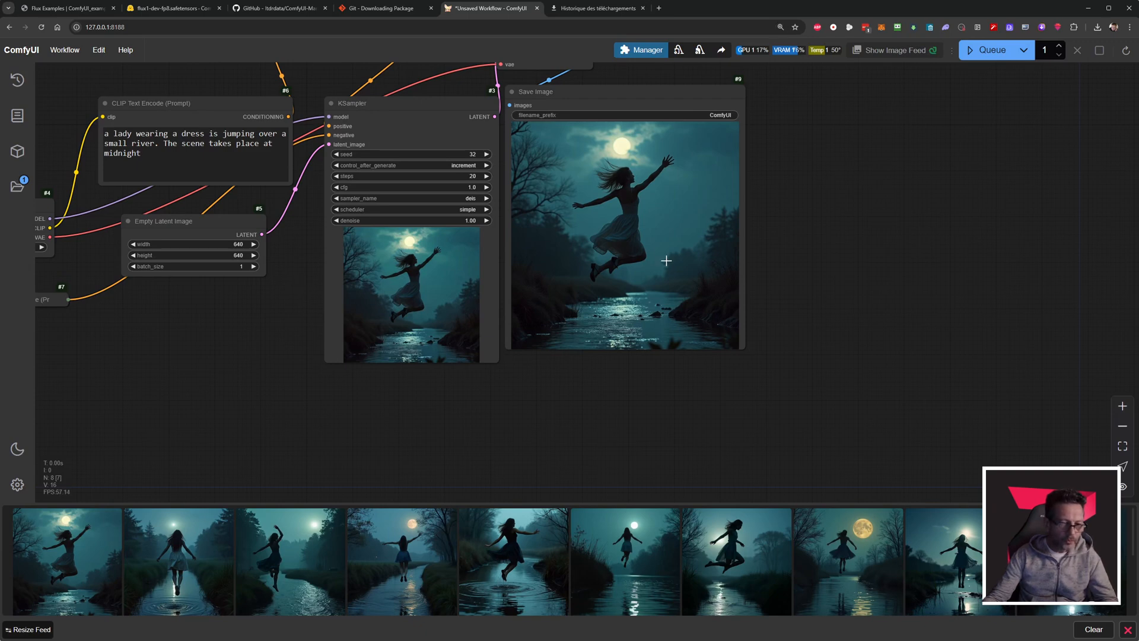
drag(869, 293, 949, 310)
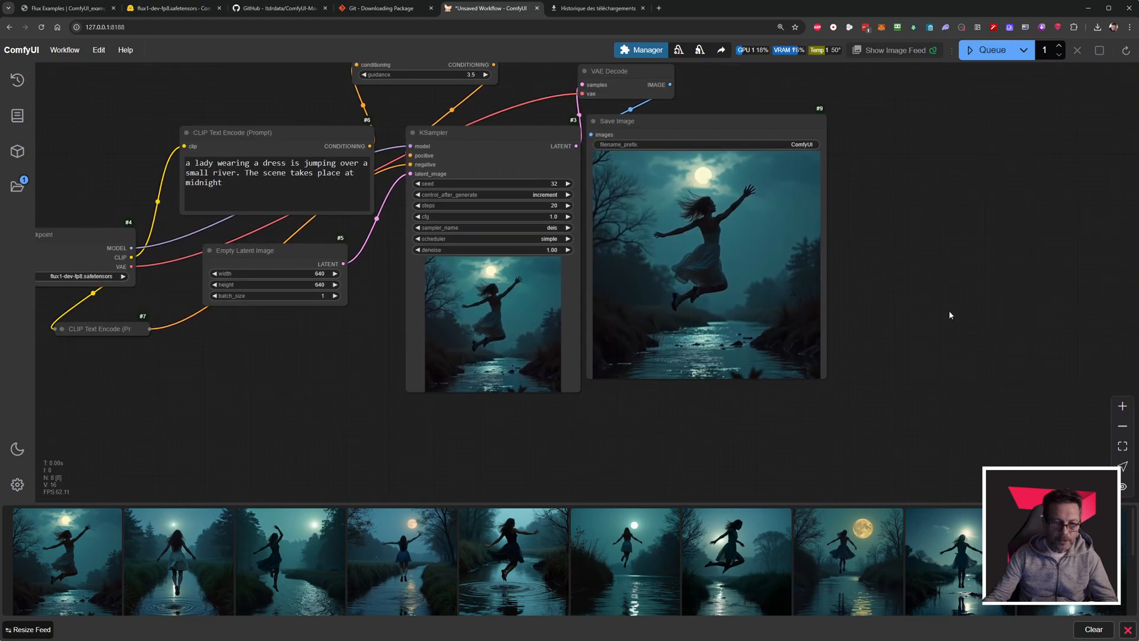
scroll(941, 311, up, 4)
scroll(941, 312, down, 6)
scroll(382, 368, up, 7)
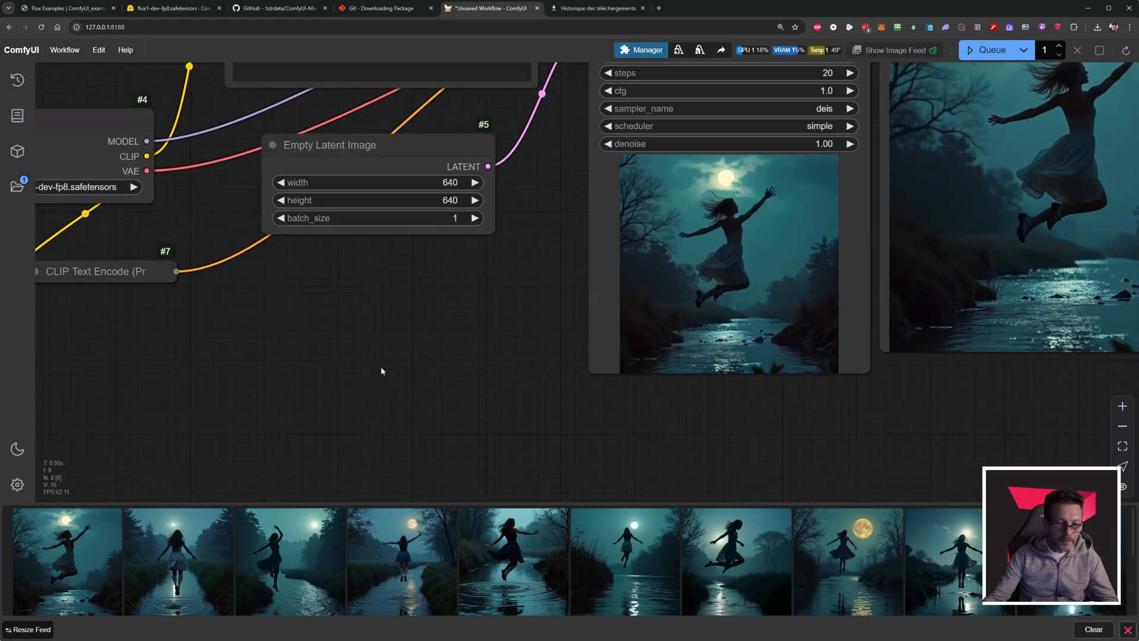
scroll(381, 368, down, 6)
scroll(399, 125, up, 3)
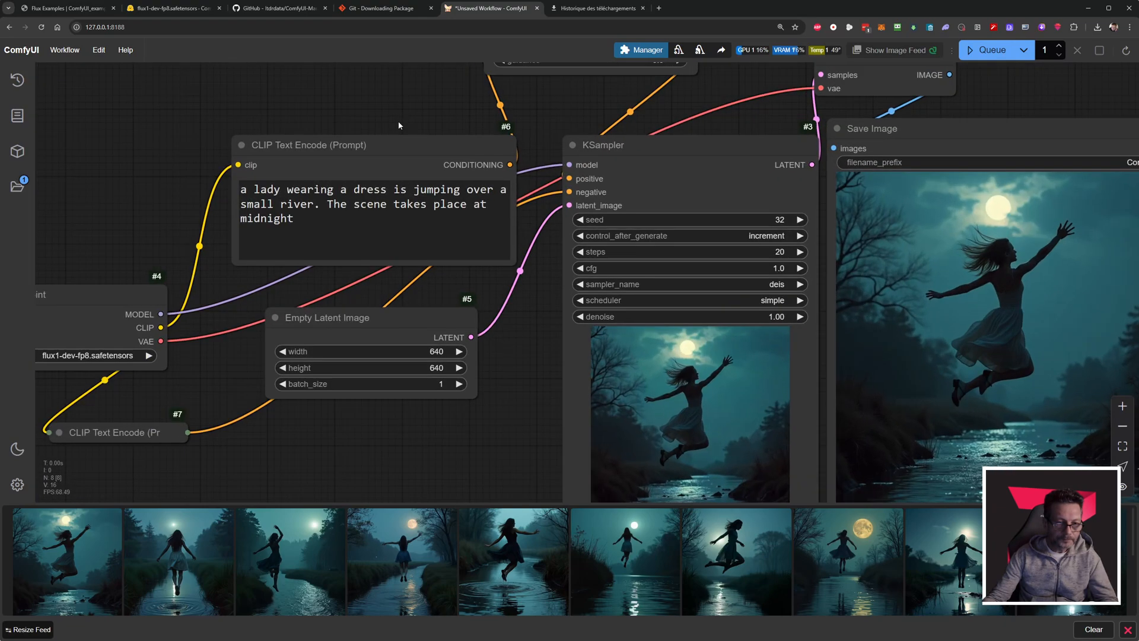
scroll(399, 125, down, 5)
drag(497, 303, 487, 344)
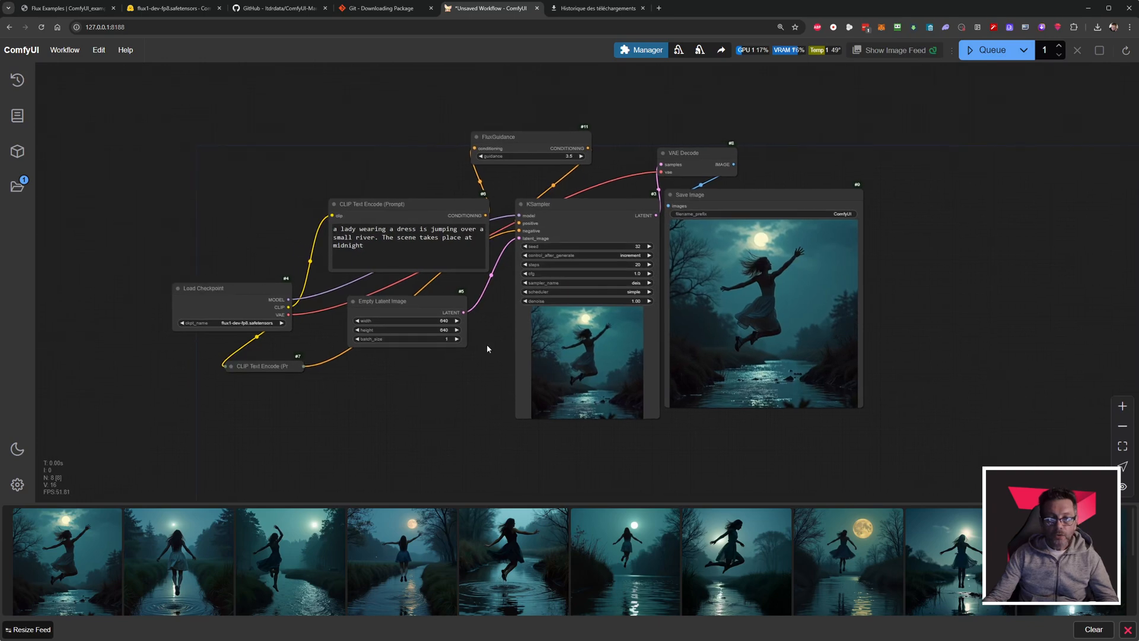
Enlarge the KSampler node to give its preview more room, and move the Save Image node slightly away from it.
scroll(486, 343, up, 3)
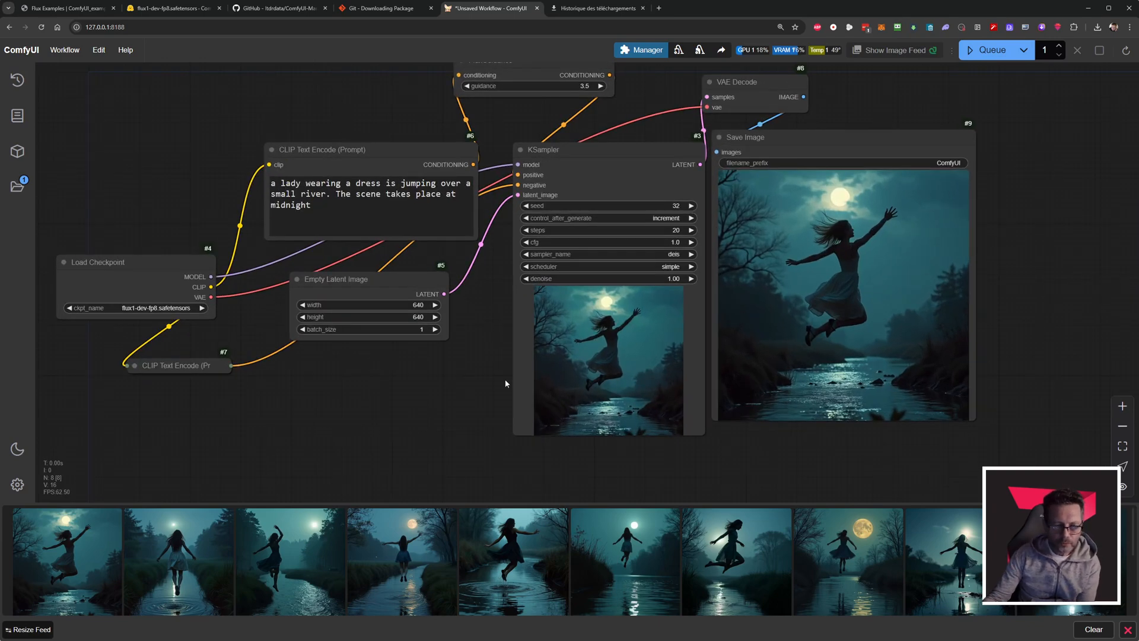
drag(702, 436, 708, 475)
drag(796, 134, 815, 147)
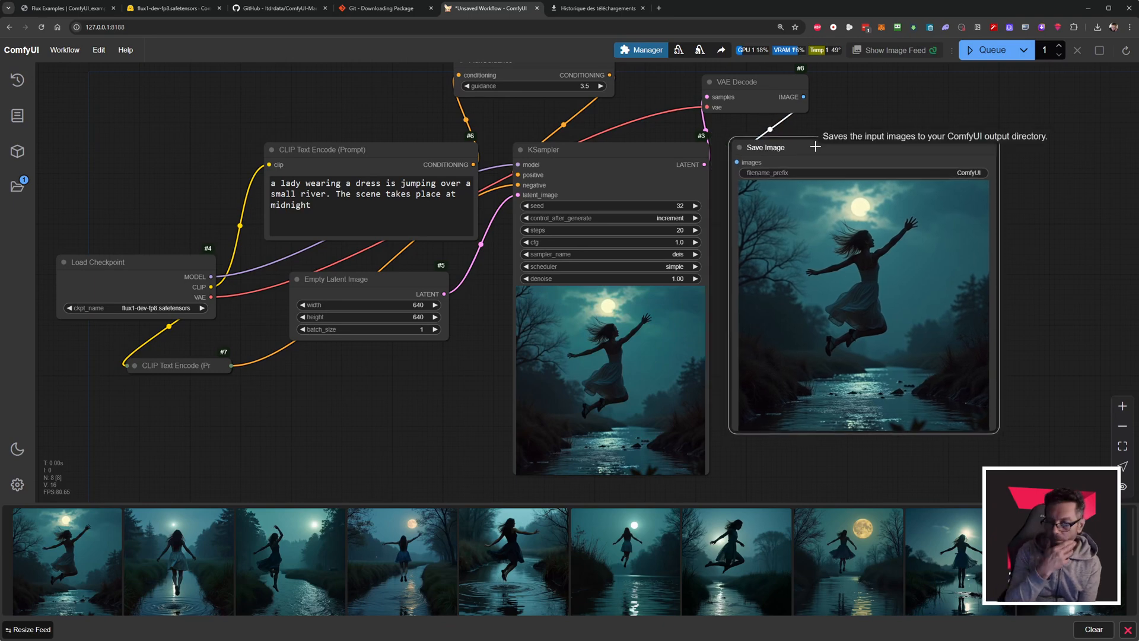